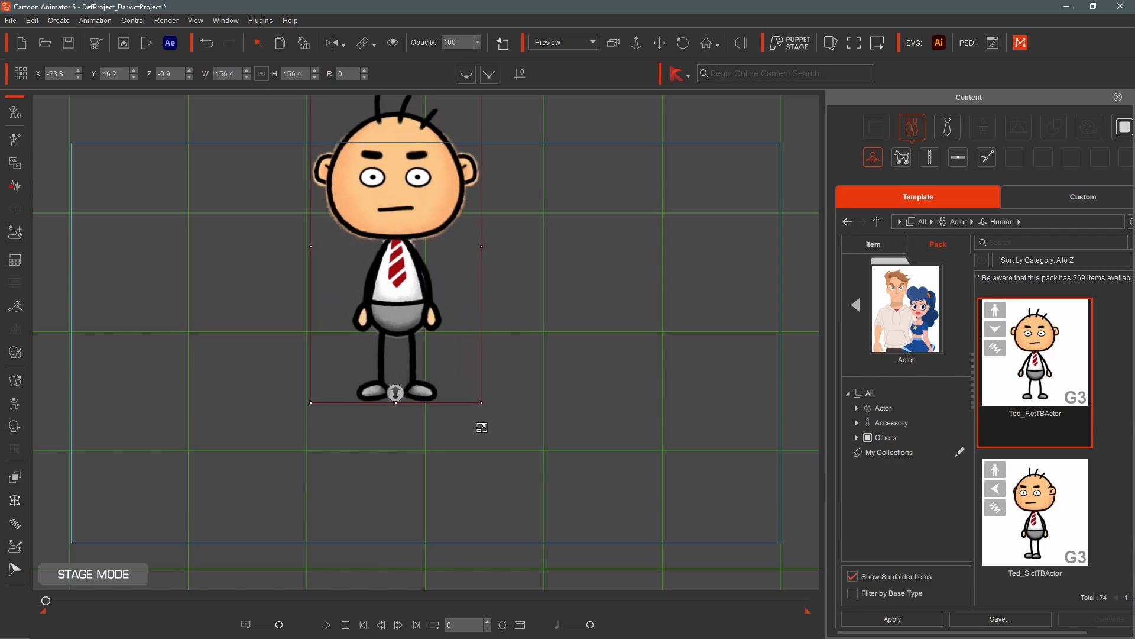
# Step: Position the character near the middle of the stage at about X -31.2, Y -37.3, and close the content library
pyautogui.moveTo(410, 293); pyautogui.dragTo(417, 397)
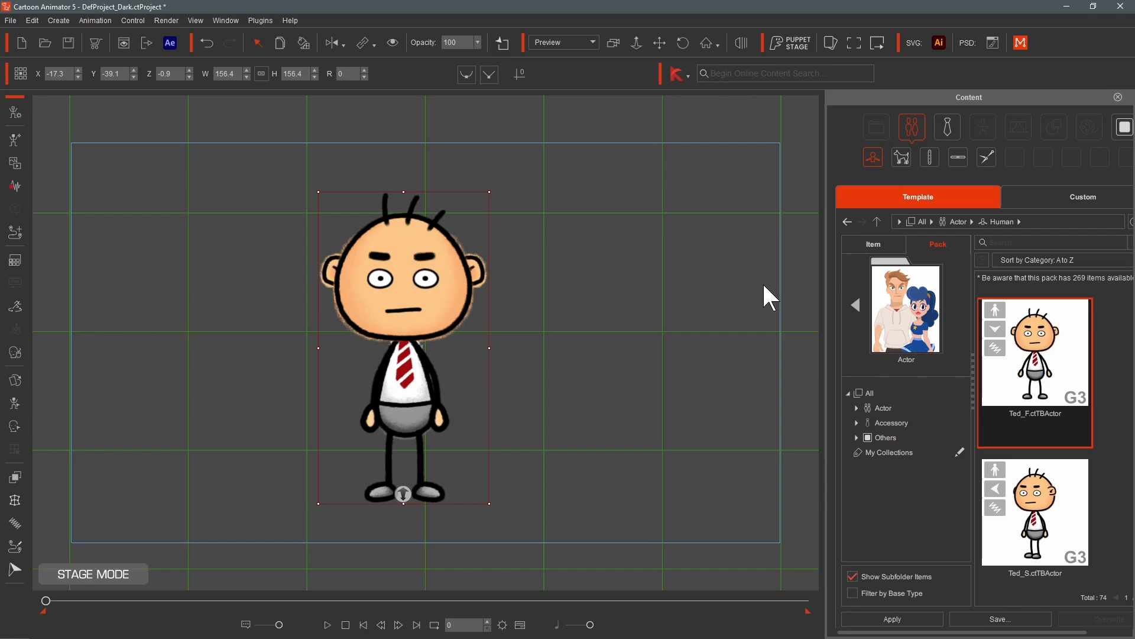
pyautogui.click(1119, 98)
pyautogui.moveTo(577, 339); pyautogui.dragTo(555, 338)
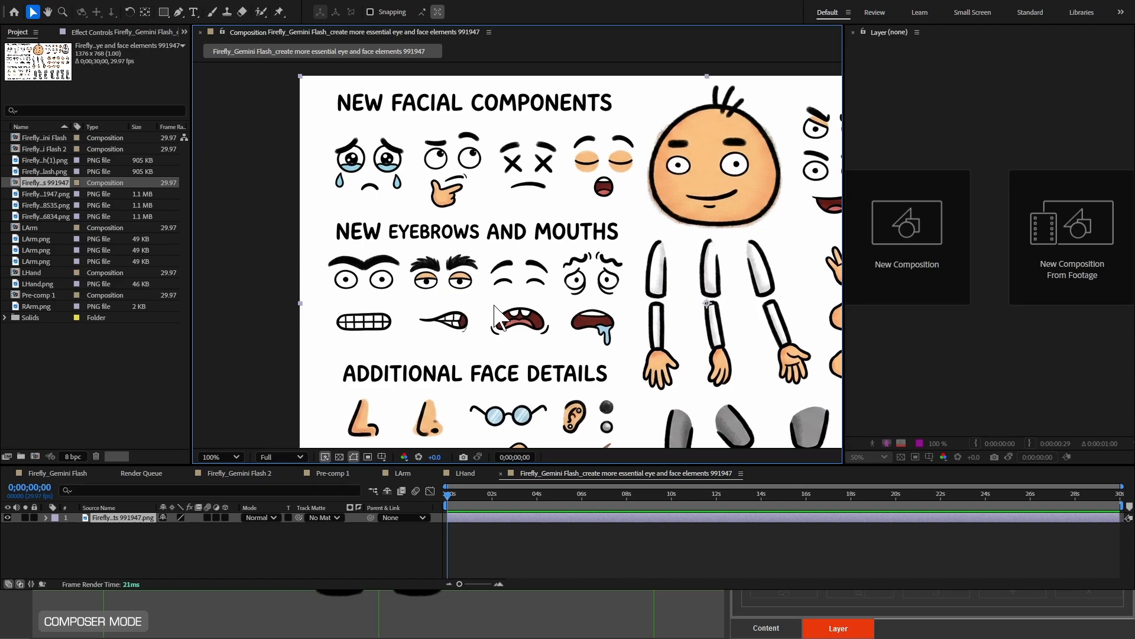
# Step: Examine the new eyebrow, eye and mouth drawings on the facial components sheet in After Effects
pyautogui.moveTo(510, 301); pyautogui.dragTo(503, 269)
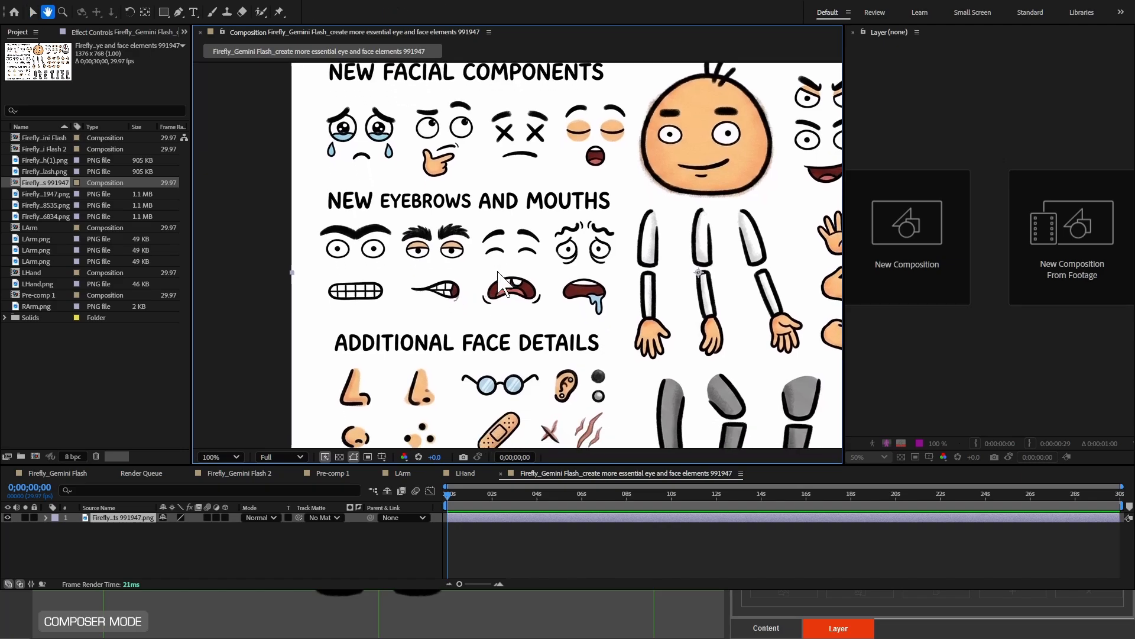
pyautogui.press('v')
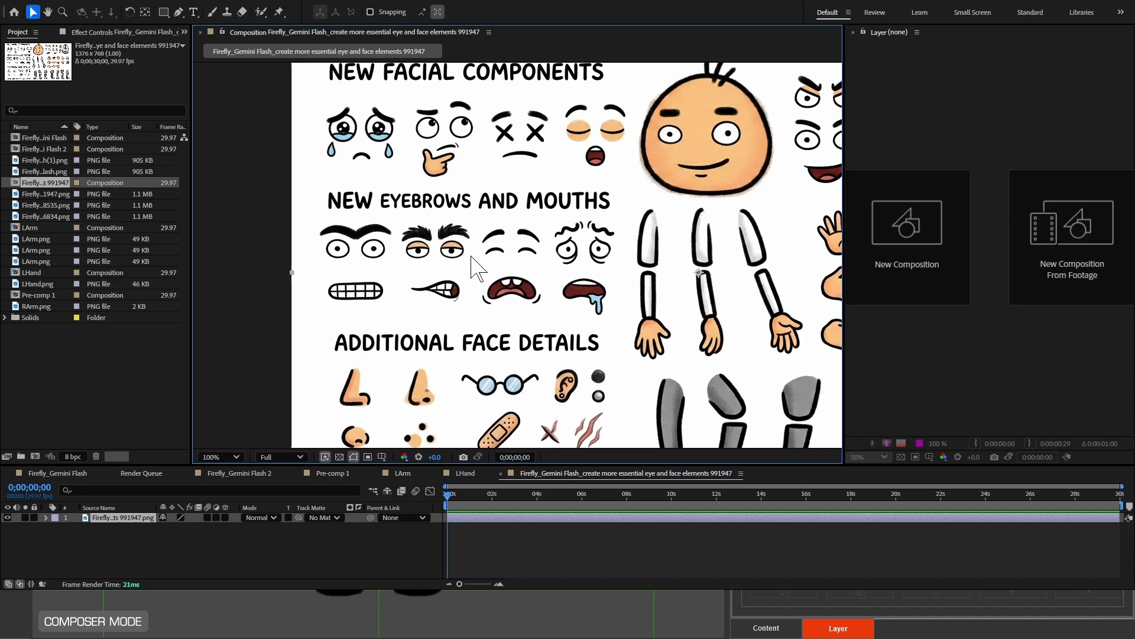
pyautogui.press('.')
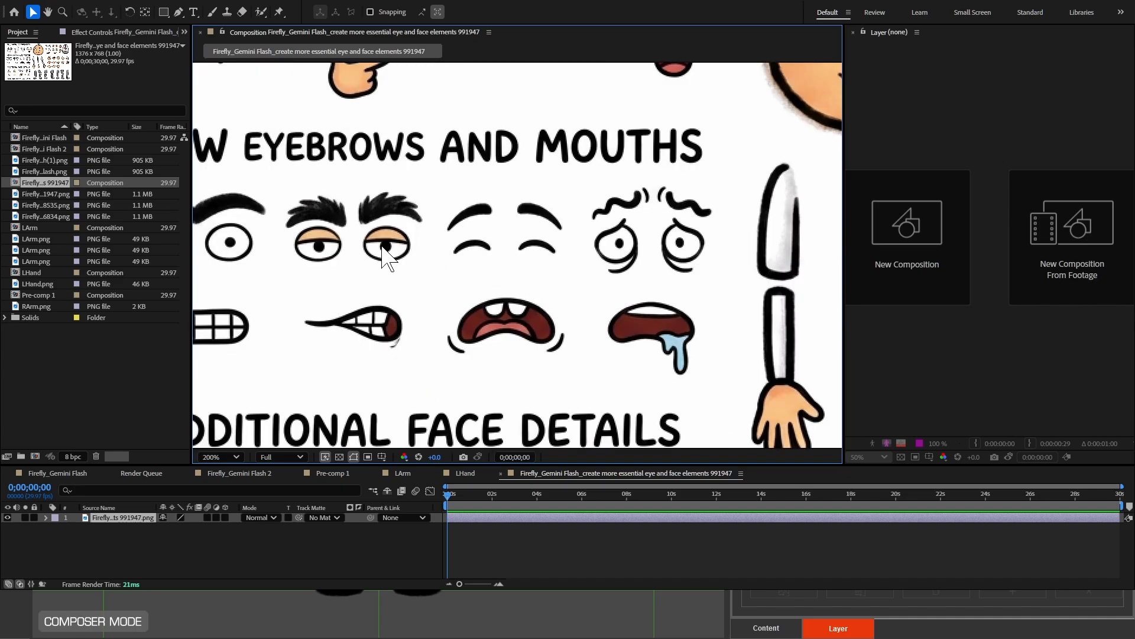
pyautogui.press('h')
pyautogui.moveTo(384, 248); pyautogui.dragTo(479, 265)
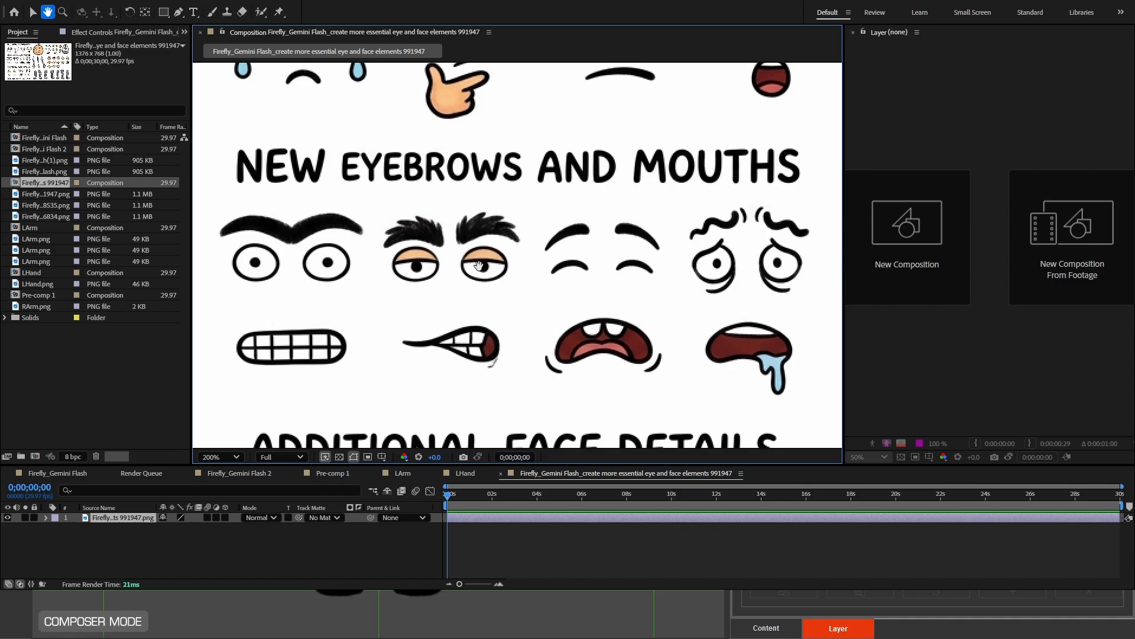
pyautogui.scroll(-1, 488, 278)
pyautogui.moveTo(532, 291); pyautogui.dragTo(489, 284)
pyautogui.scroll(1, 467, 254)
pyautogui.moveTo(387, 251); pyautogui.dragTo(479, 264)
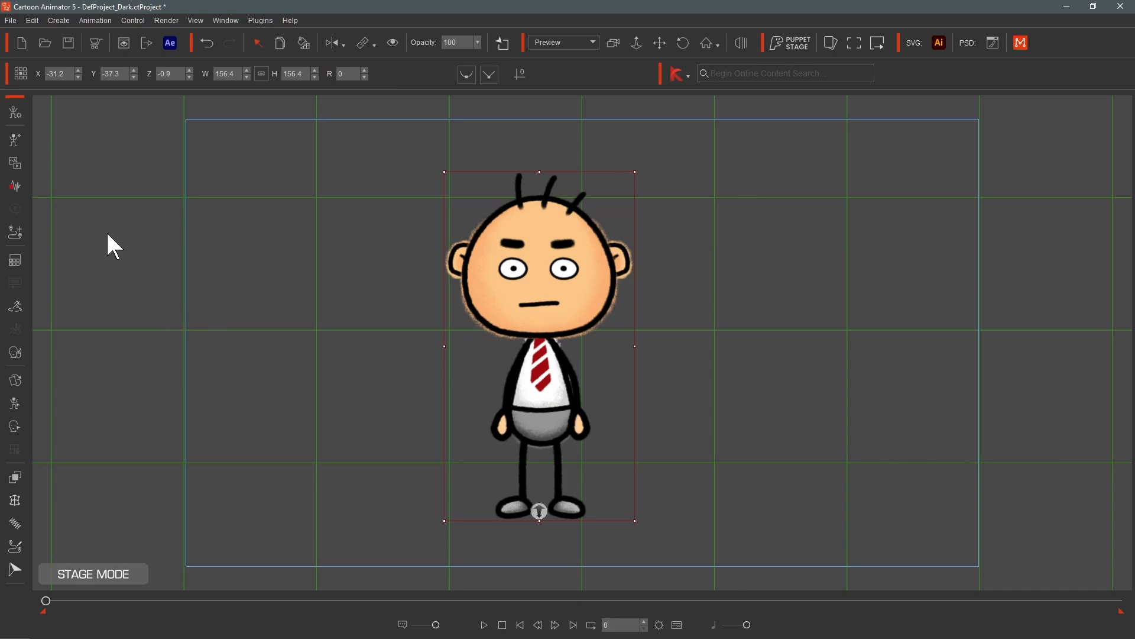
# Step: Switch to Cartoon Animator, enter Composer mode for the character and open the Sprite Editor on the left ear
pyautogui.click(14, 112)
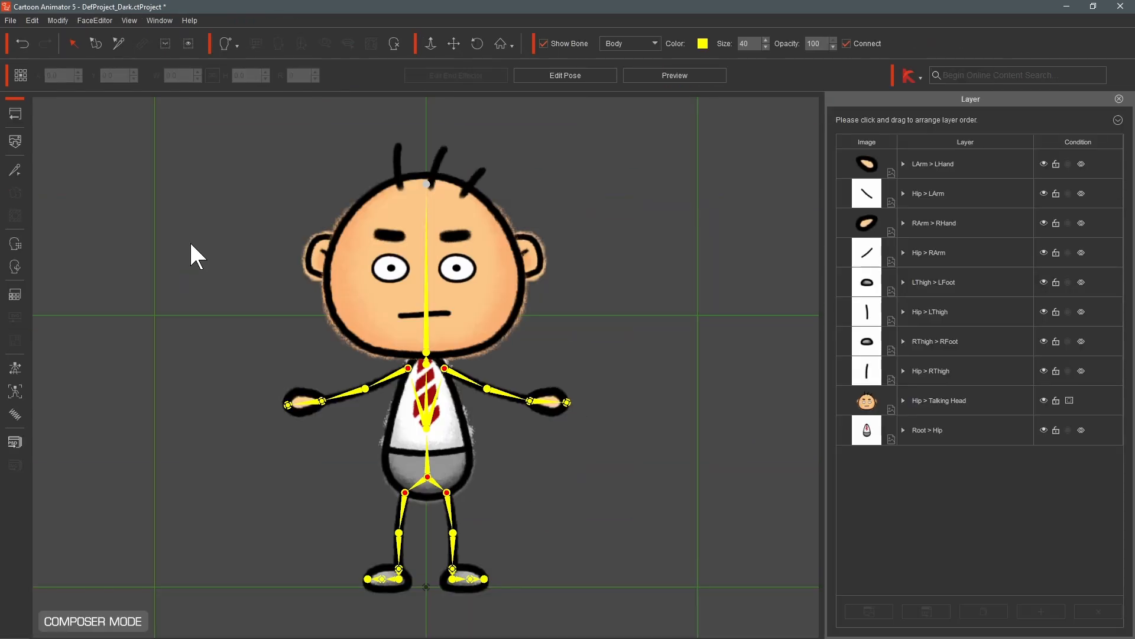
pyautogui.click(510, 302)
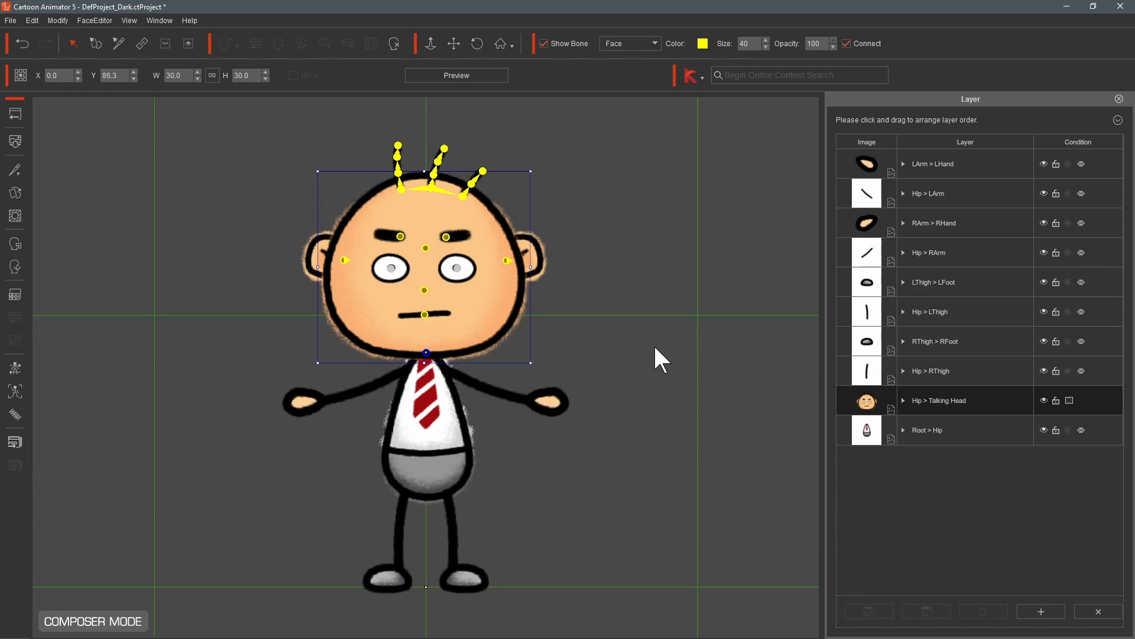
pyautogui.click(534, 401)
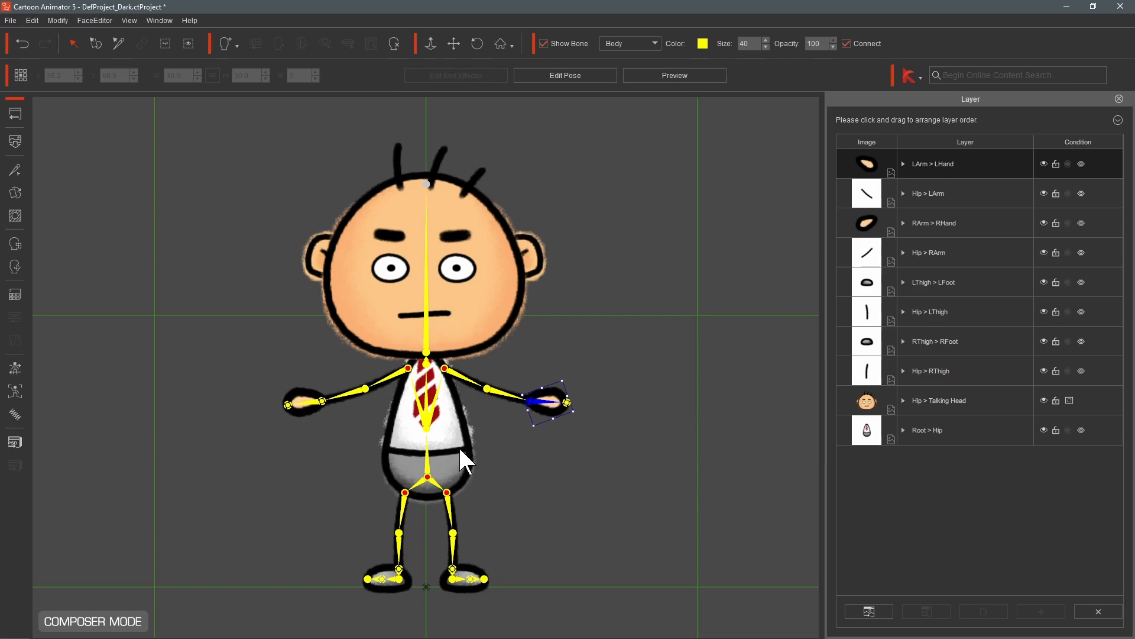
pyautogui.click(533, 253)
pyautogui.doubleClick(534, 253)
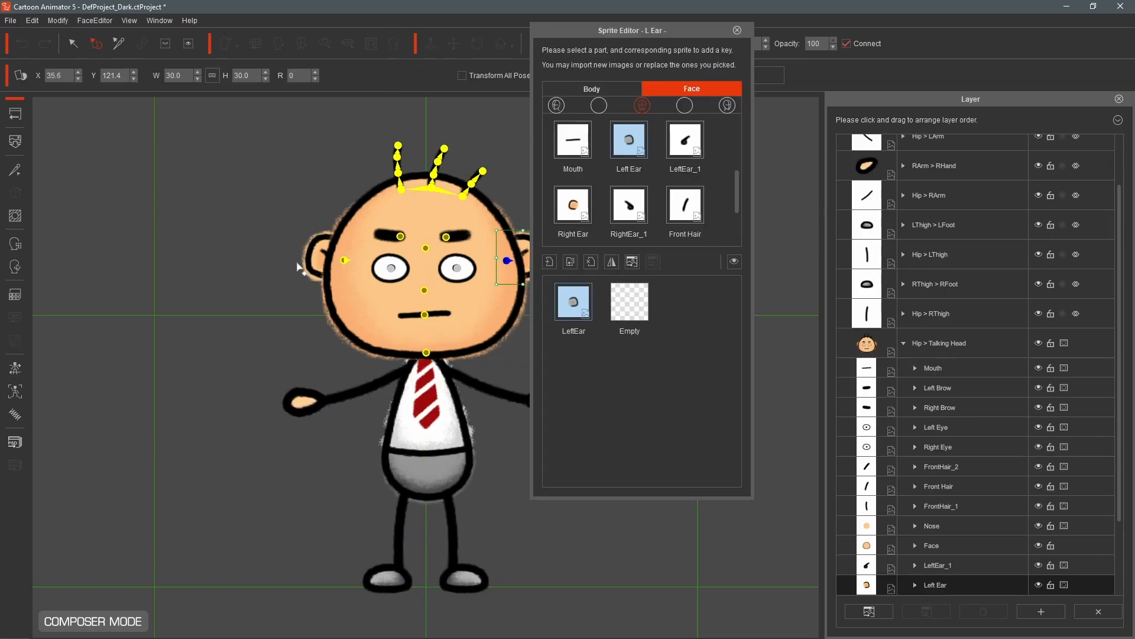
# Step: Inspect the available sprites for the right ear, left brow and right brow
pyautogui.click(310, 263)
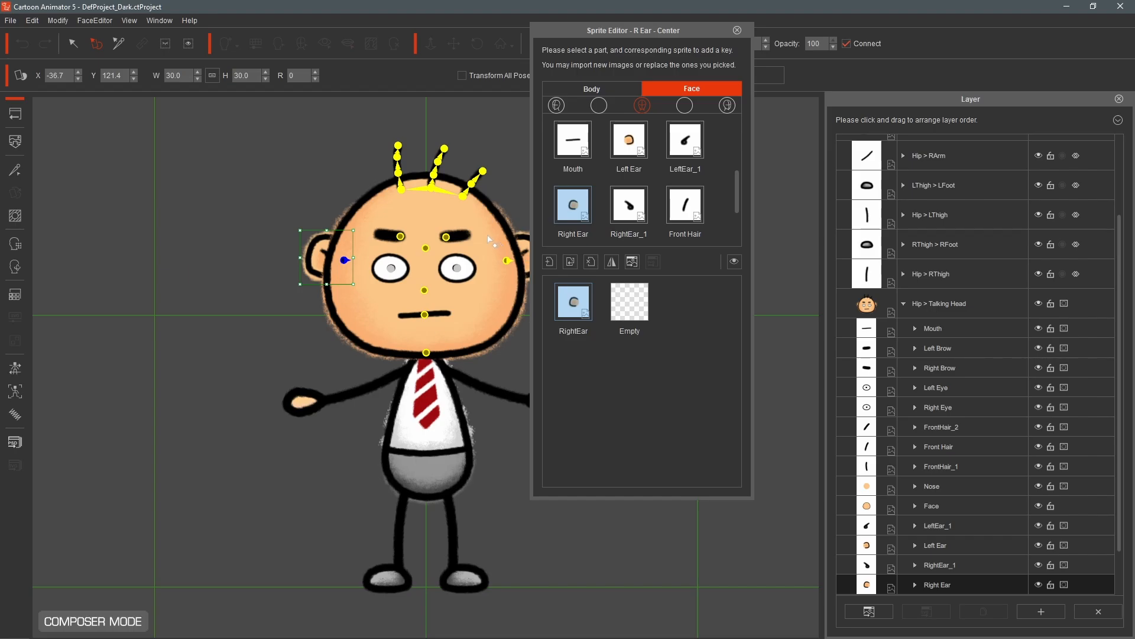
pyautogui.click(460, 235)
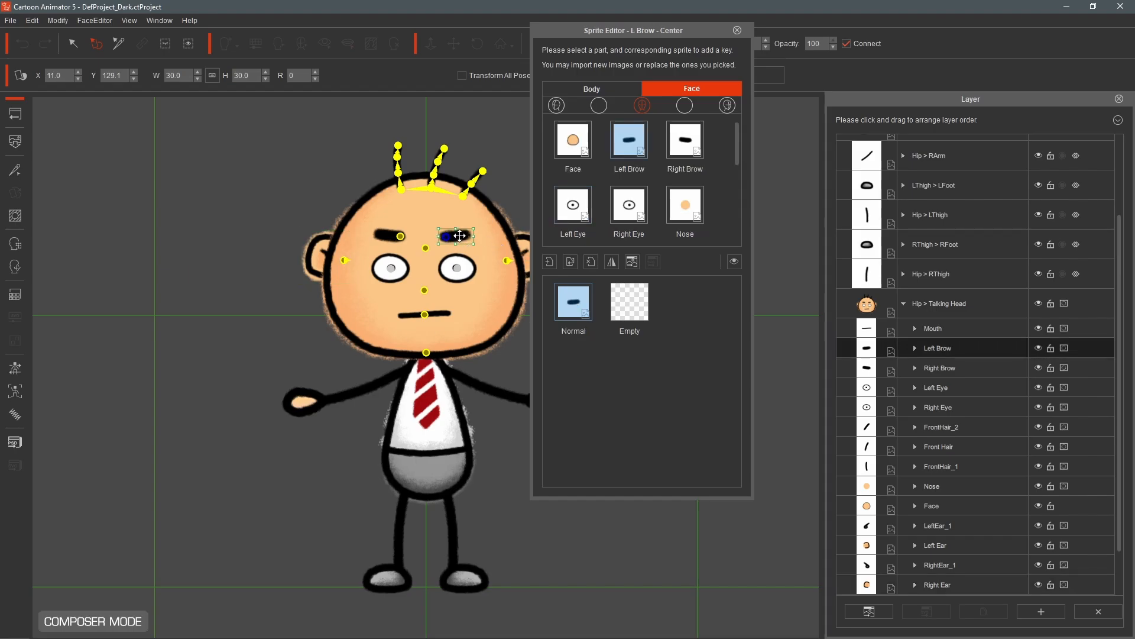
pyautogui.click(389, 235)
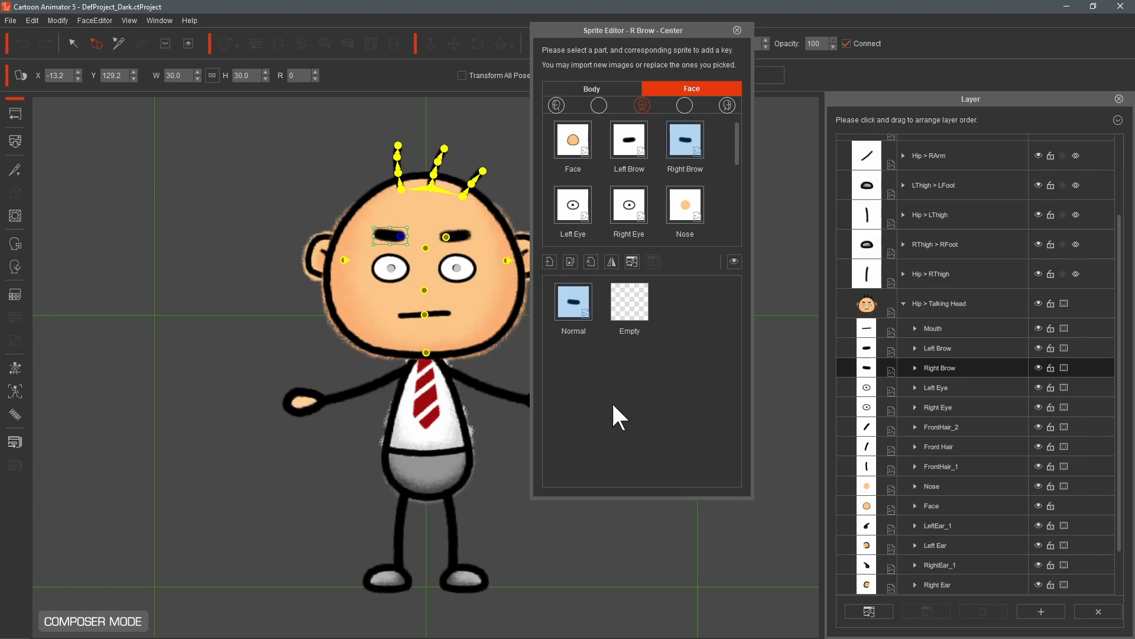
# Step: Replace the face's Normal sprite with NORMAL.png, scale it to about 197.6 and centre it on the head at about X -0.1
pyautogui.click(571, 142)
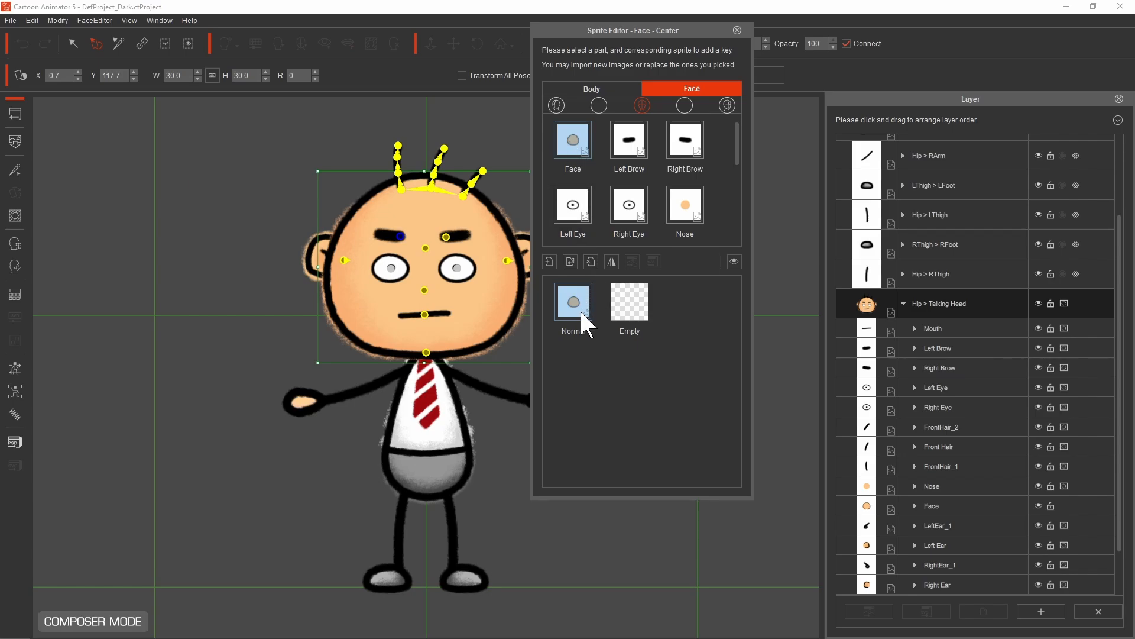
pyautogui.click(632, 302)
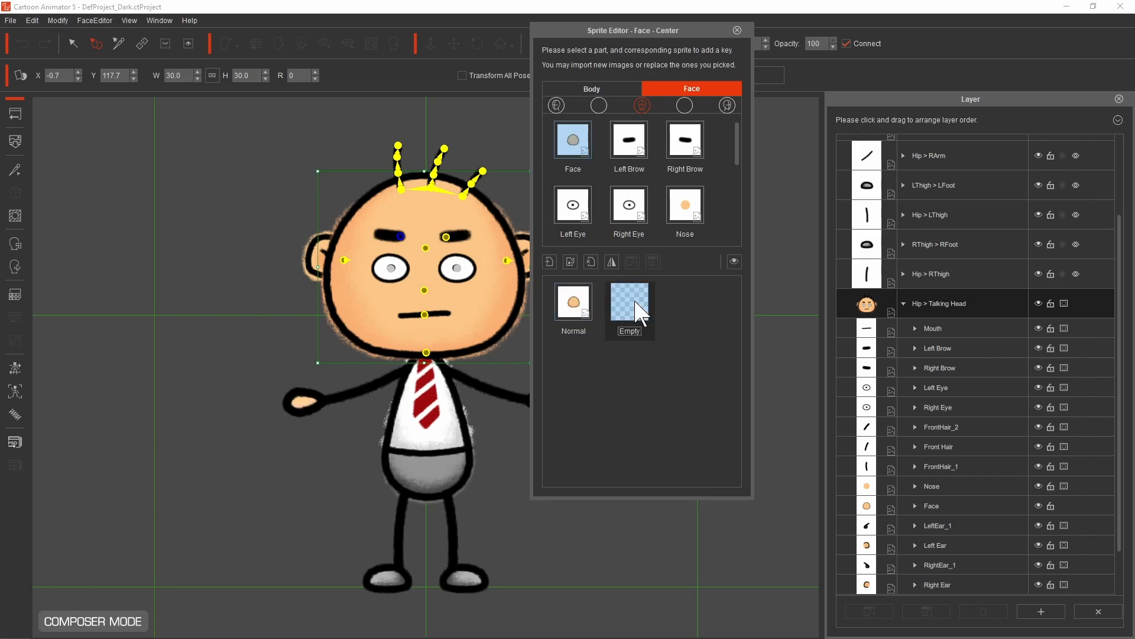
pyautogui.click(570, 303)
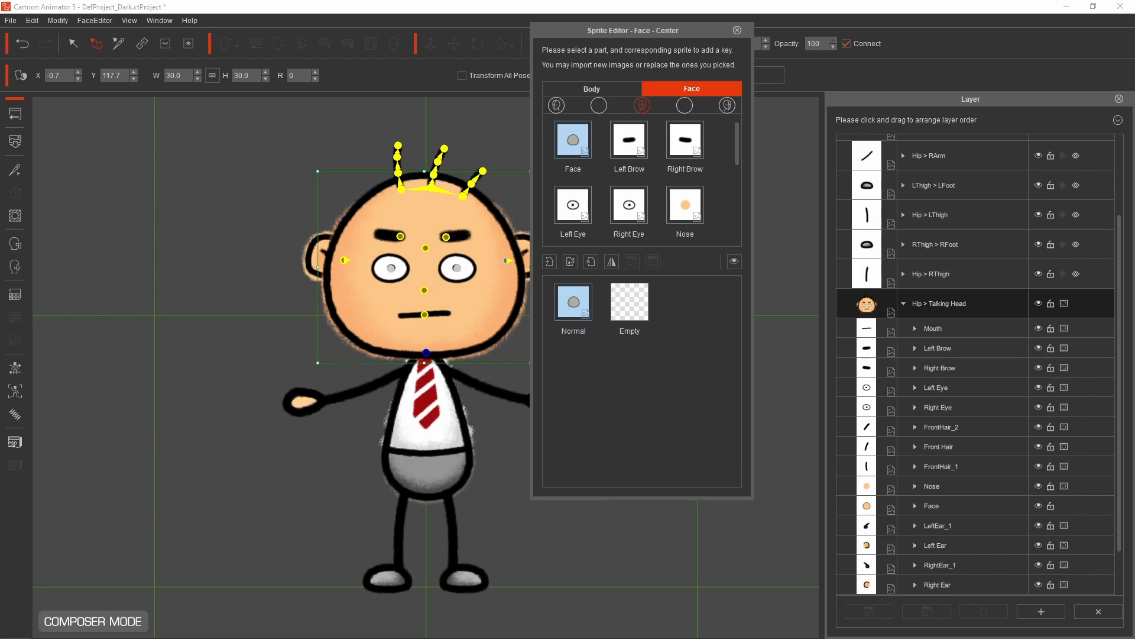
pyautogui.doubleClick(572, 299)
pyautogui.click(905, 281)
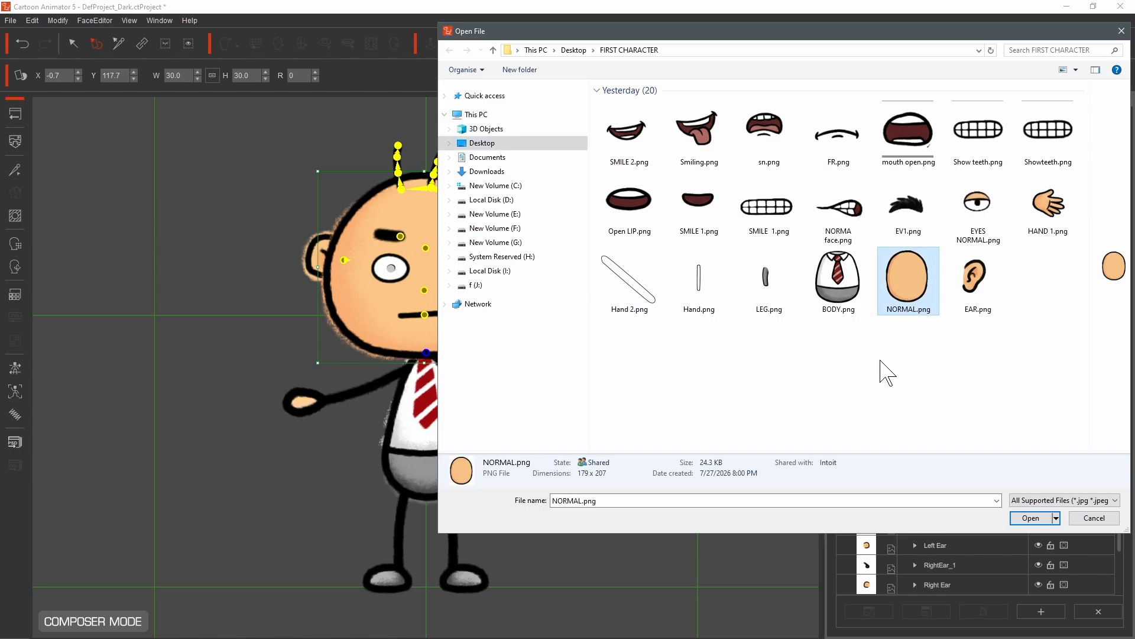
pyautogui.doubleClick(916, 288)
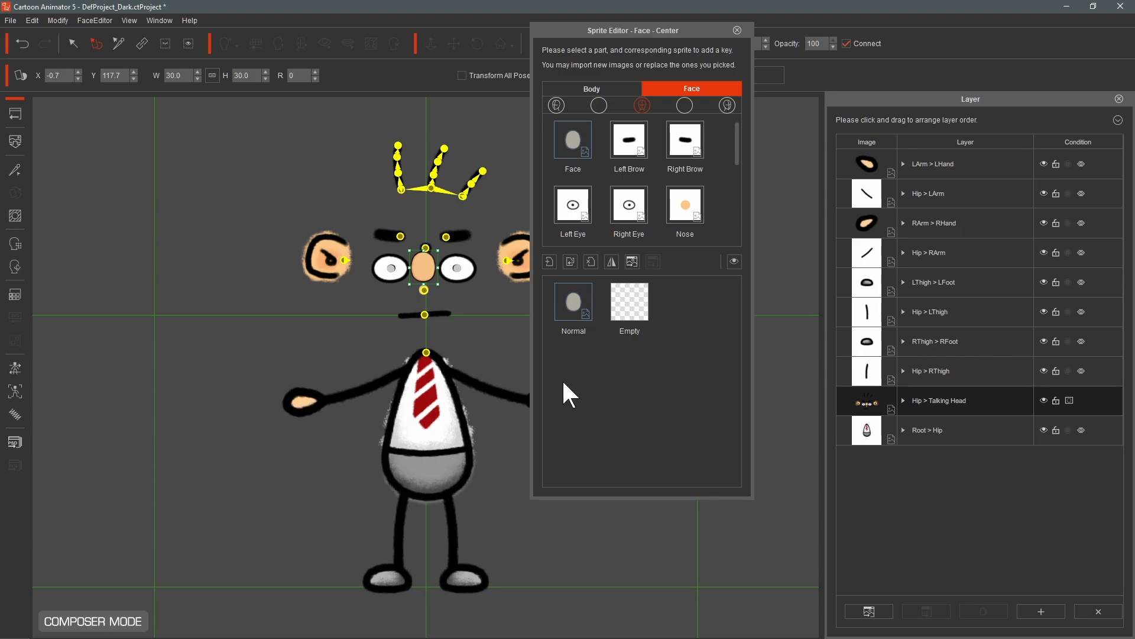
pyautogui.moveTo(438, 287); pyautogui.dragTo(540, 368)
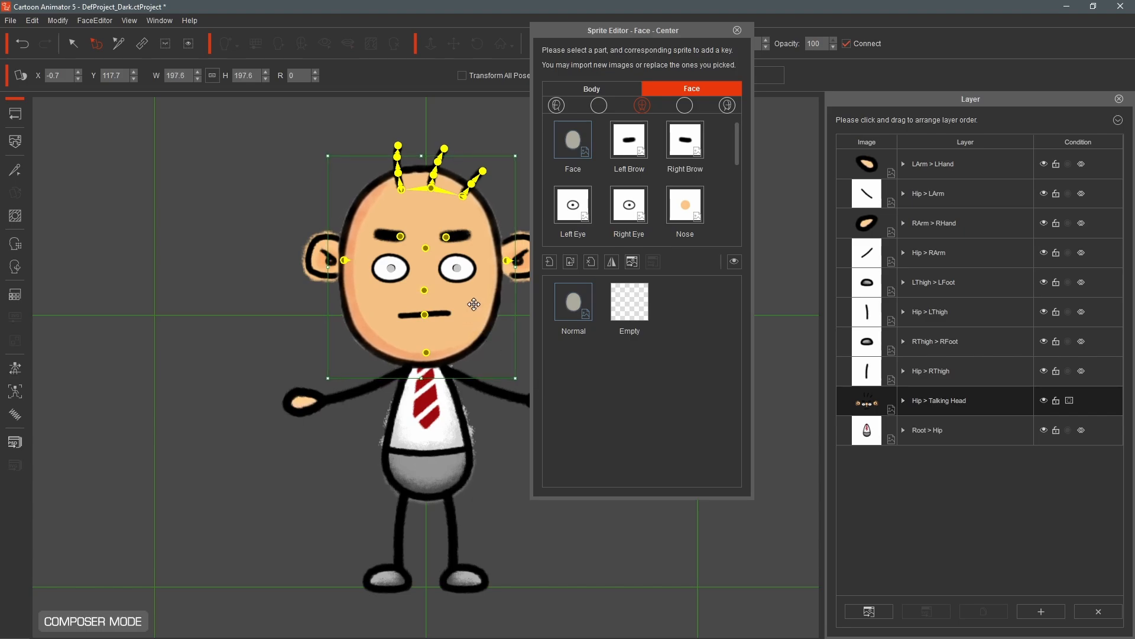
pyautogui.moveTo(474, 304); pyautogui.dragTo(476, 304)
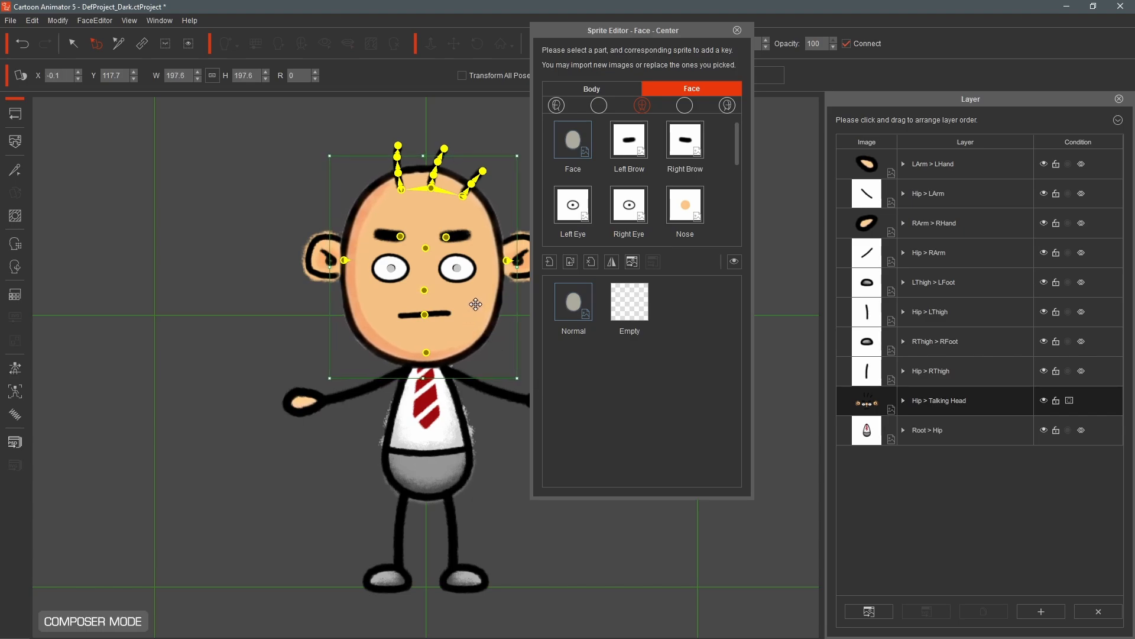
# Step: Send the face's Normal sprite to After Effects and create a composition from Normal.png
pyautogui.click(572, 300)
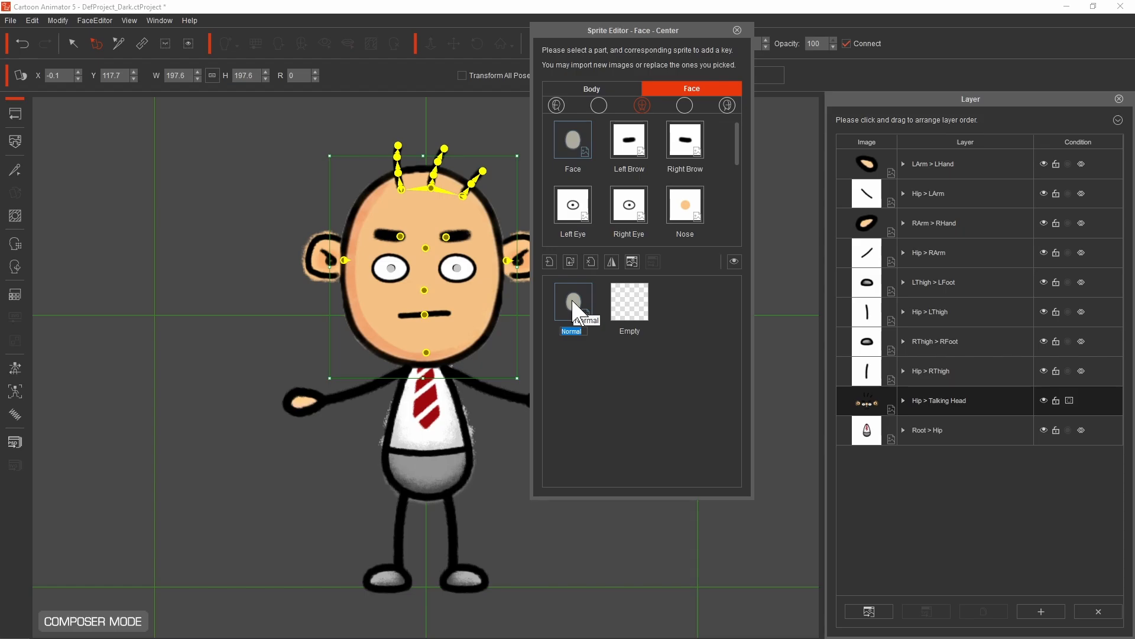
pyautogui.click(634, 260)
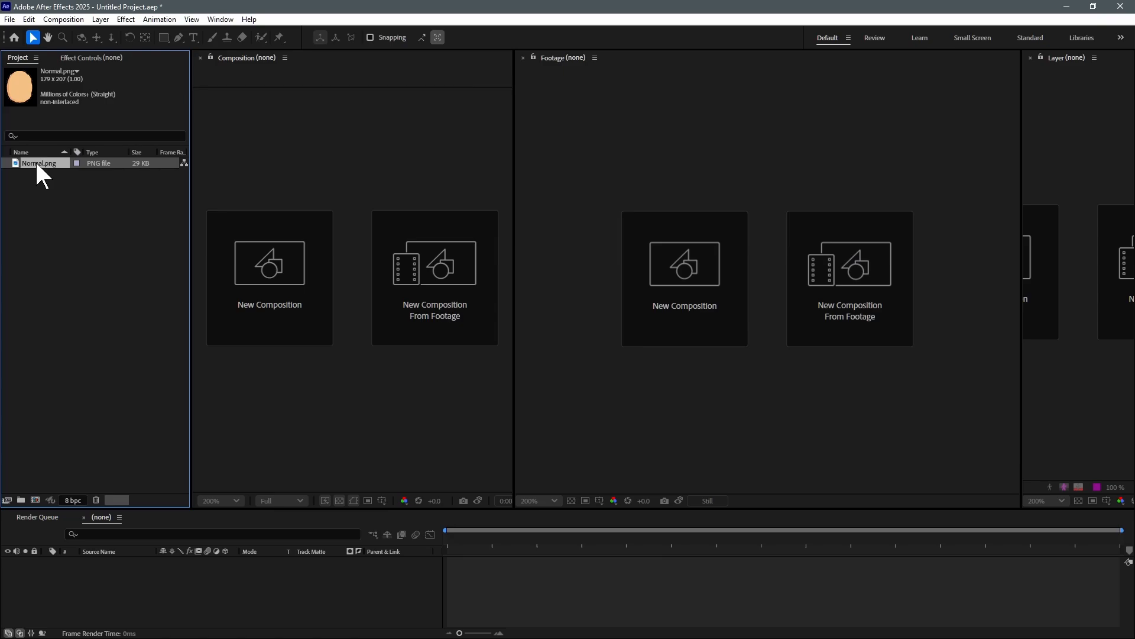
pyautogui.rightClick(36, 164)
pyautogui.click(83, 197)
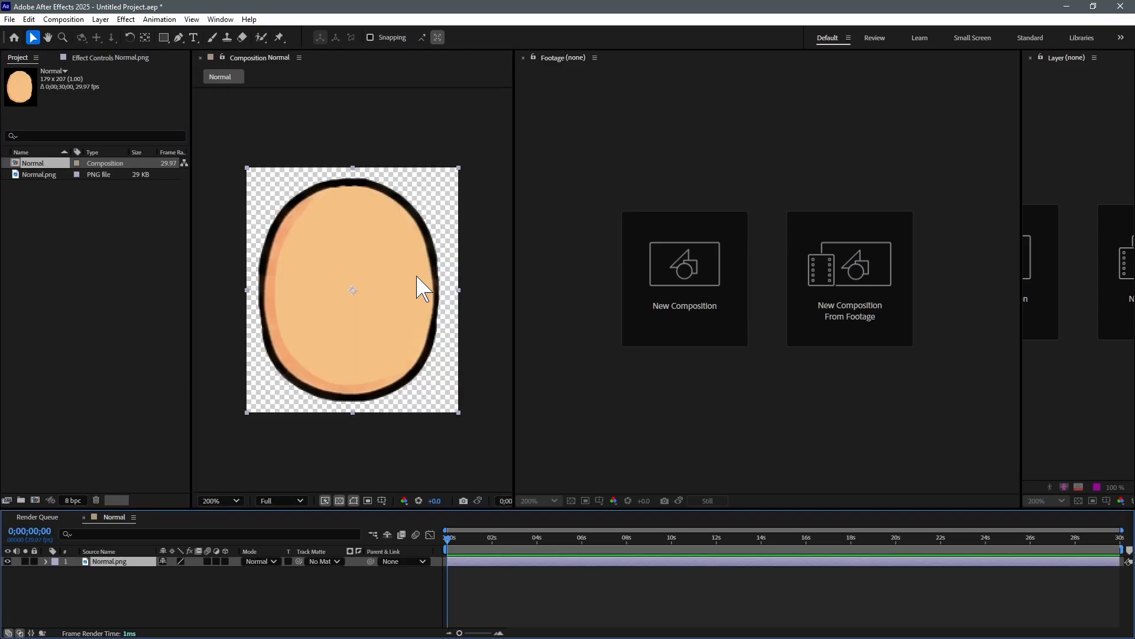
# Step: Apply a Hue/Saturation effect to the face layer and shift its Master Hue to about 147°
pyautogui.click(126, 19)
pyautogui.moveTo(160, 171)
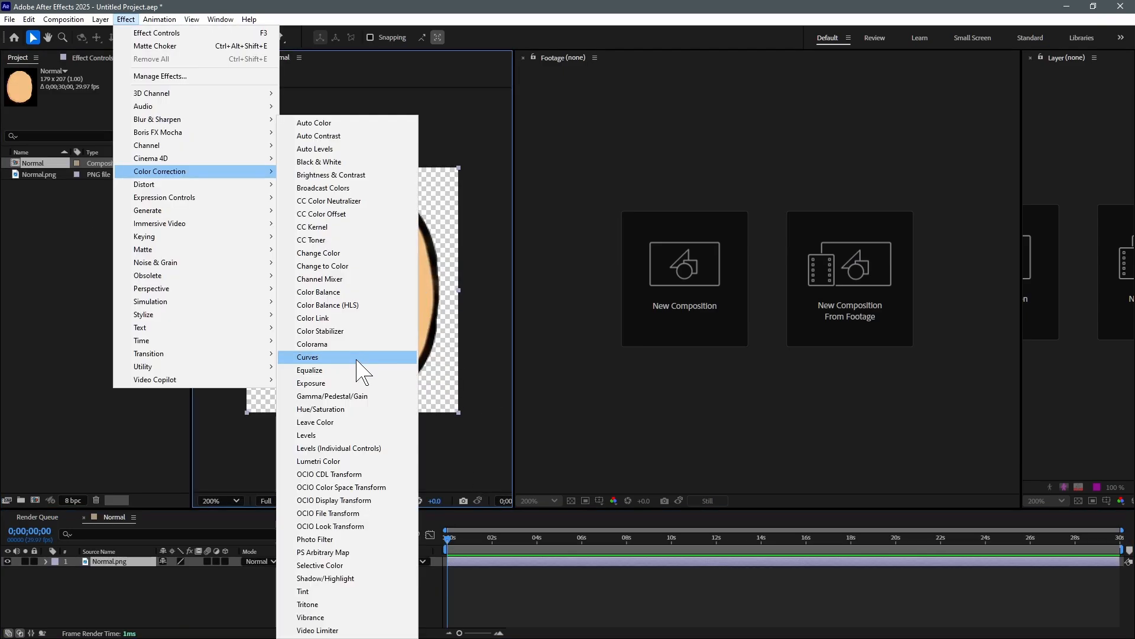
pyautogui.click(353, 408)
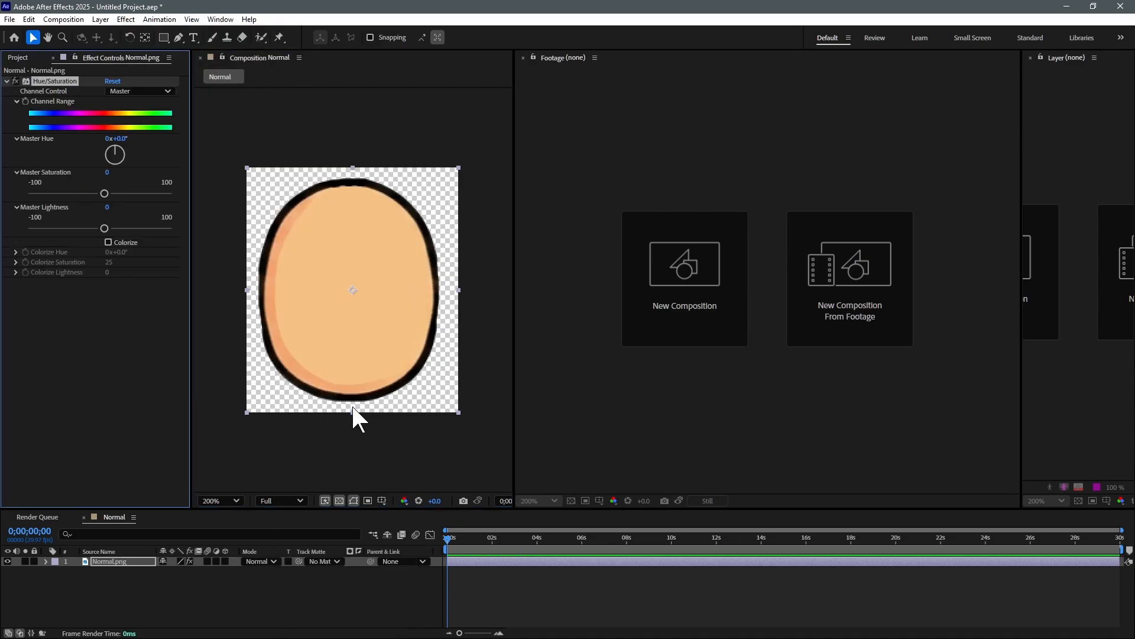
pyautogui.moveTo(115, 154); pyautogui.dragTo(116, 154)
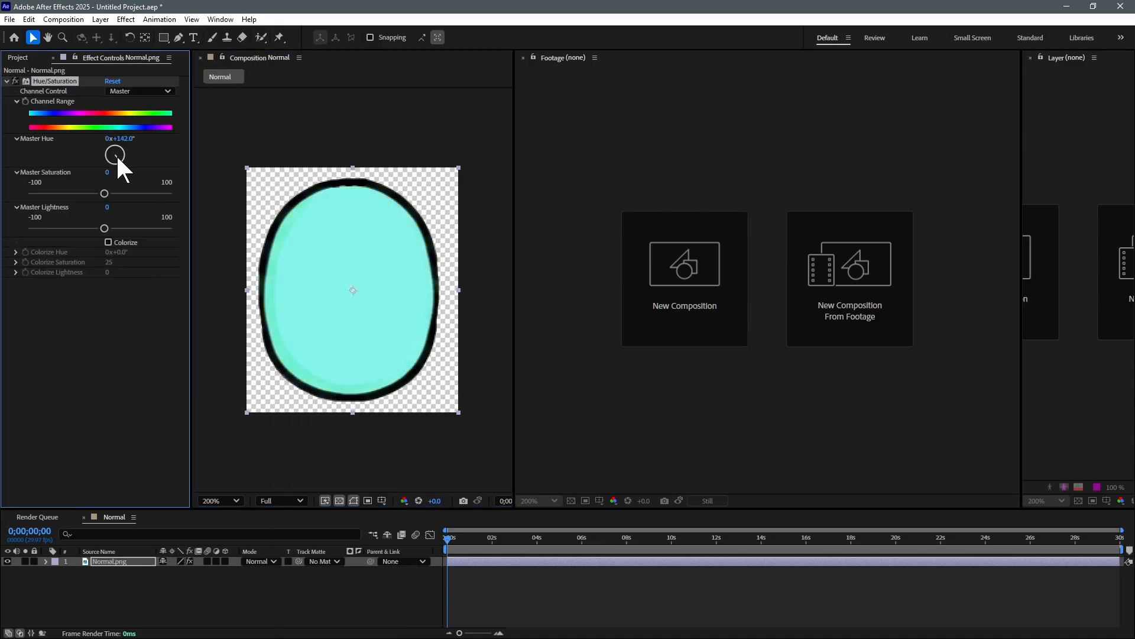
# Step: Render the recoloured face as a PNG Sequence, return to Cartoon Animator and undo the face sprite's colour update
pyautogui.hotkey('ctrl', 'm')
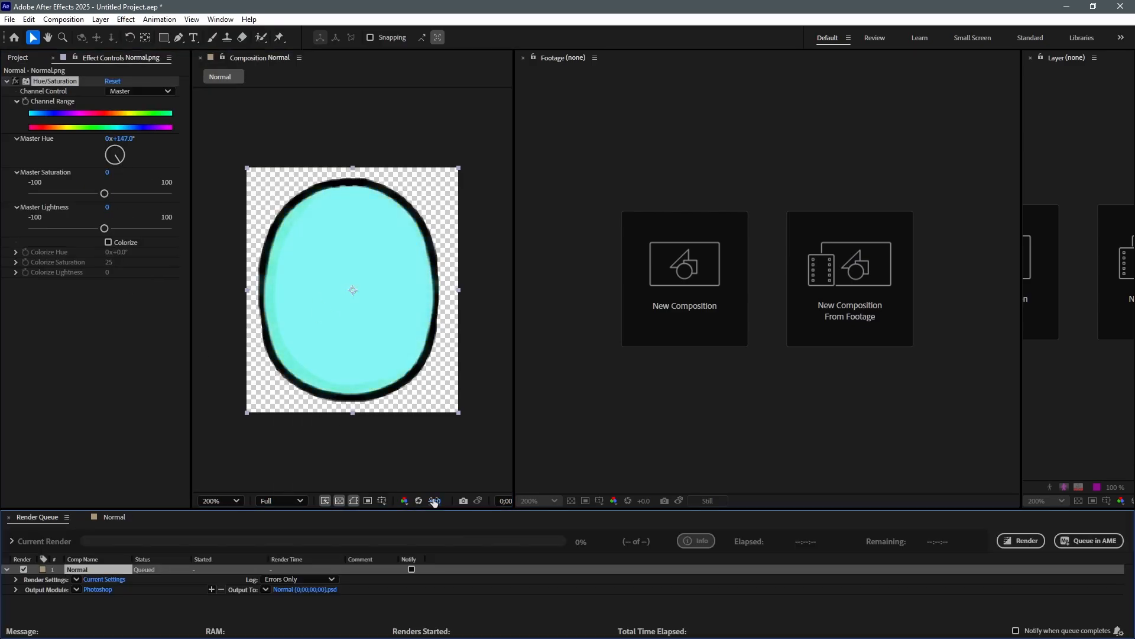
pyautogui.click(106, 589)
pyautogui.click(845, 209)
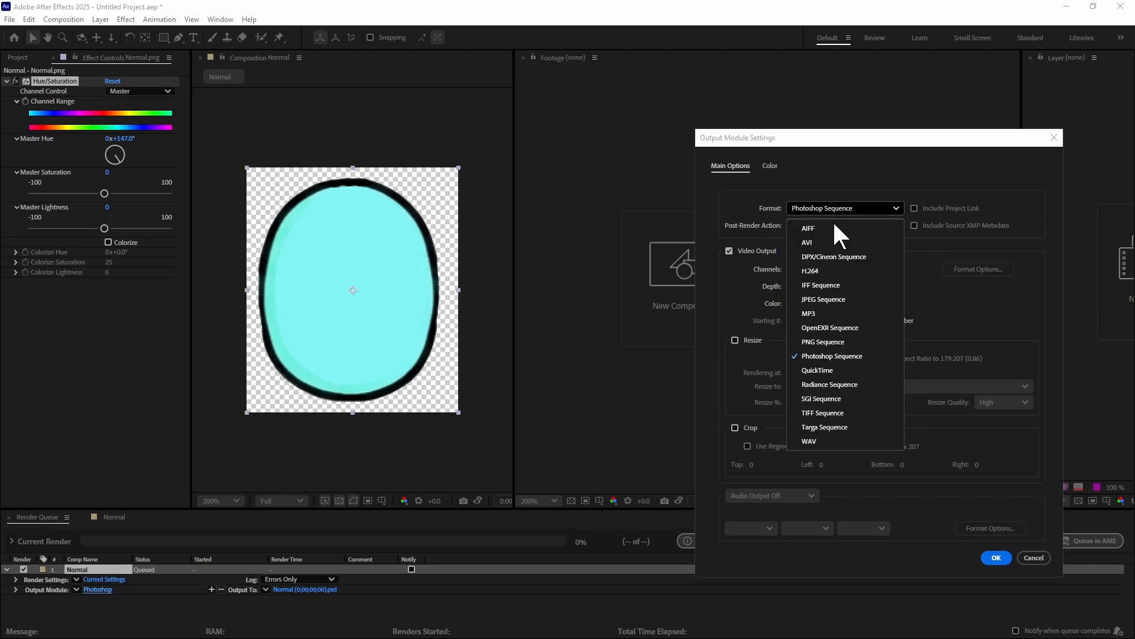
pyautogui.click(829, 338)
pyautogui.click(996, 558)
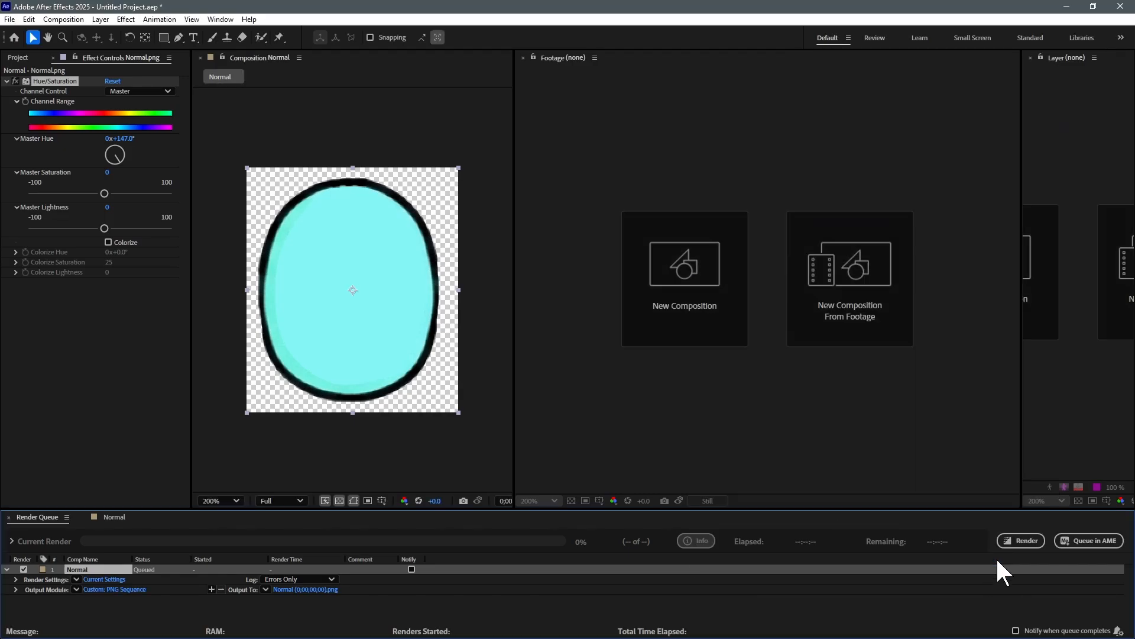
pyautogui.click(1020, 536)
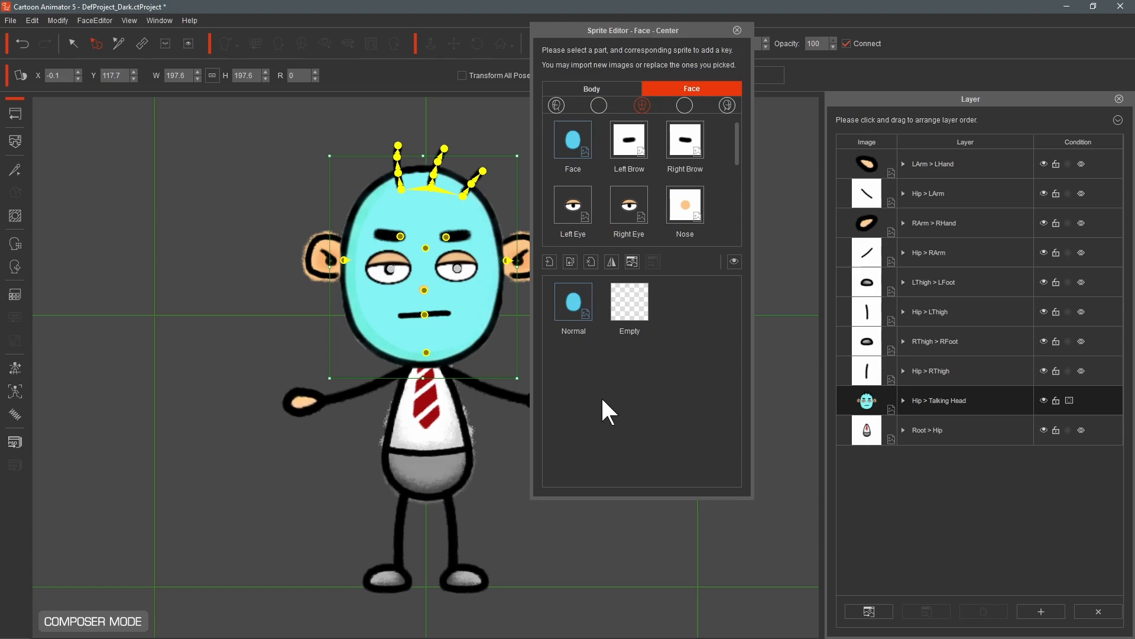
pyautogui.hotkey('ctrl', 'z')
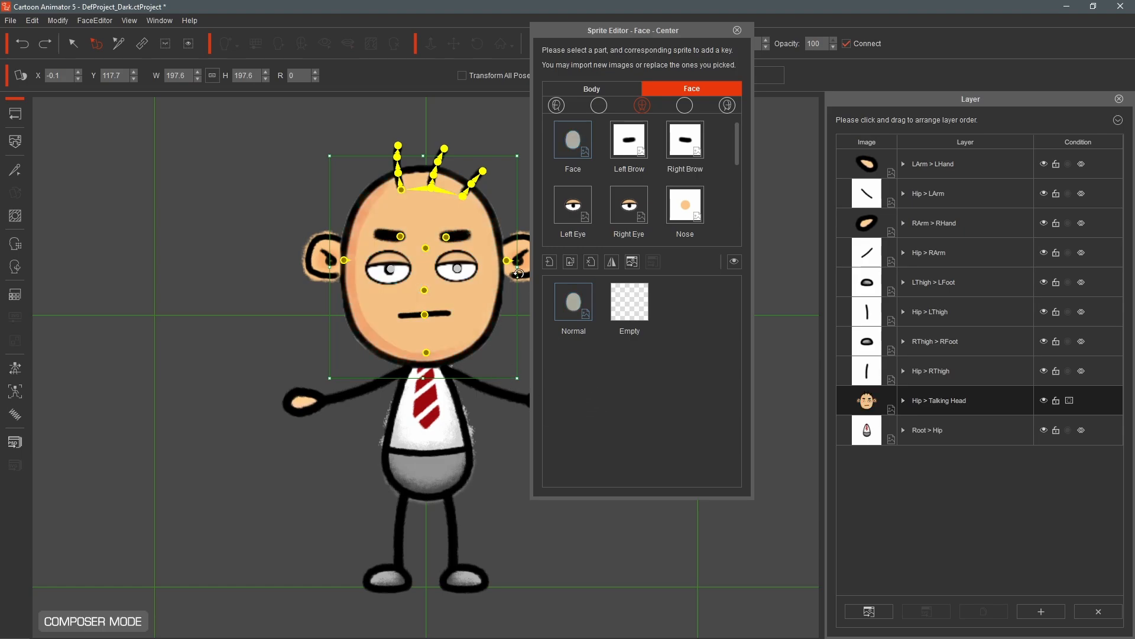
# Step: Replace the left eye's Normal sprite with EYES NORMAL.png and scale it to about 65.1 on the face
pyautogui.click(570, 207)
pyautogui.click(570, 261)
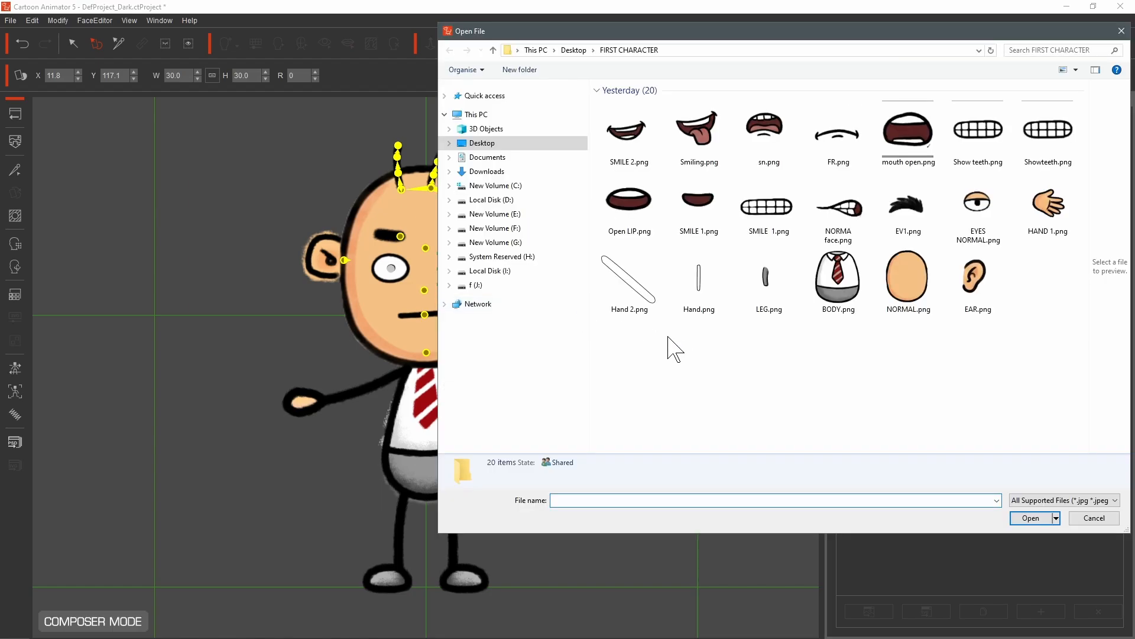
pyautogui.doubleClick(980, 204)
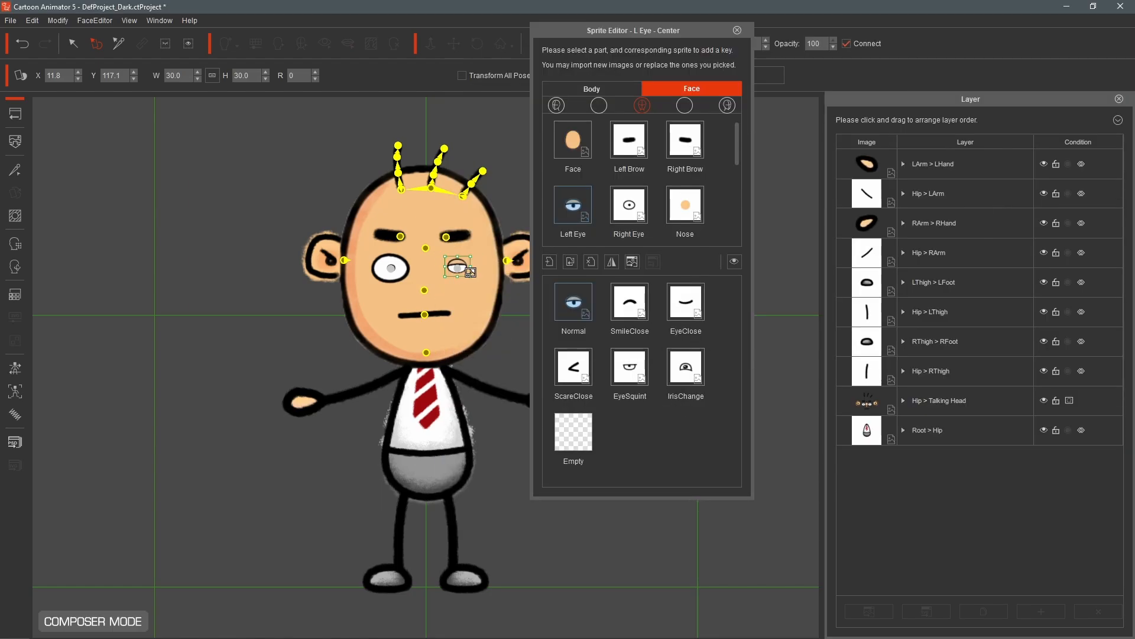
pyautogui.moveTo(475, 272); pyautogui.dragTo(474, 272)
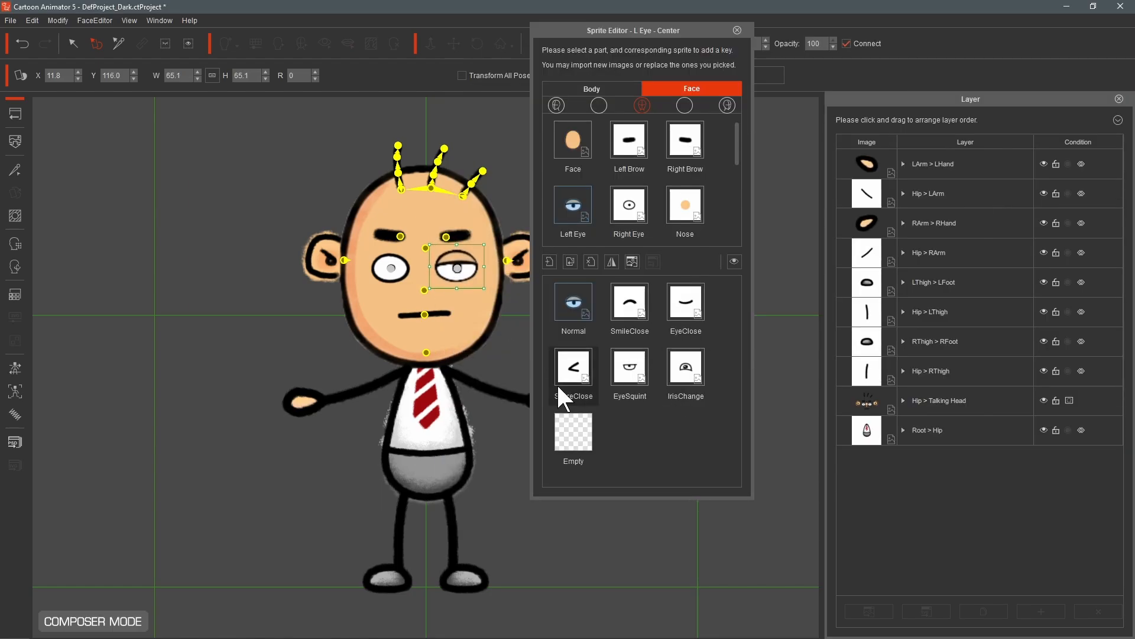
# Step: Replace the right eye's Normal sprite with EYES NORMAL.png and scale it to about 69.2 on the face
pyautogui.click(403, 266)
pyautogui.click(441, 267)
pyautogui.click(405, 266)
pyautogui.click(570, 261)
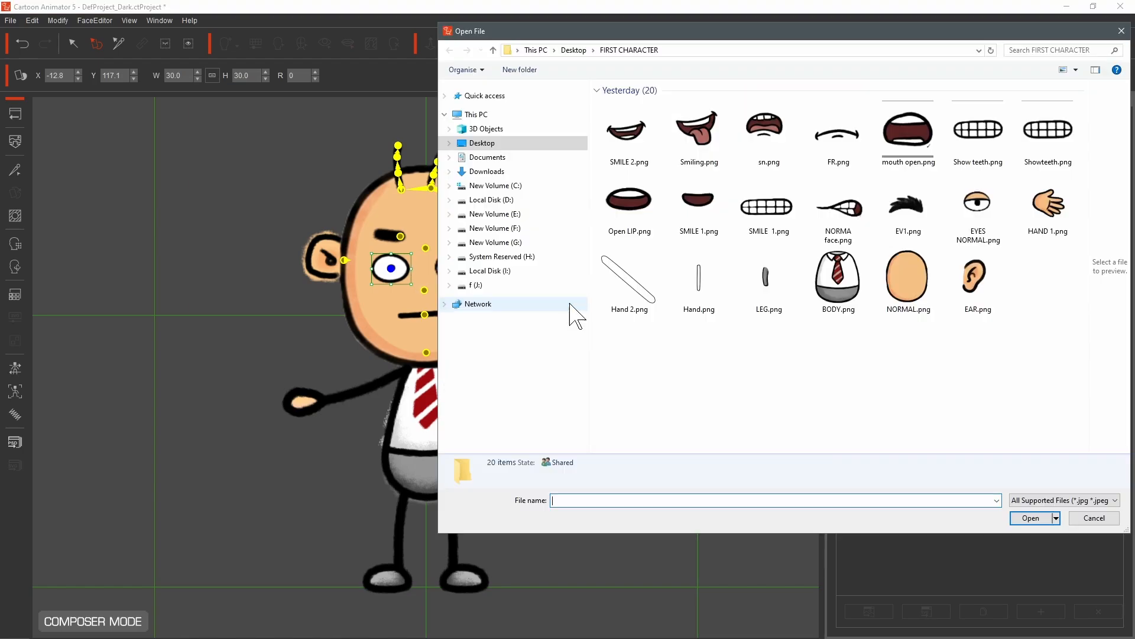
pyautogui.doubleClick(980, 201)
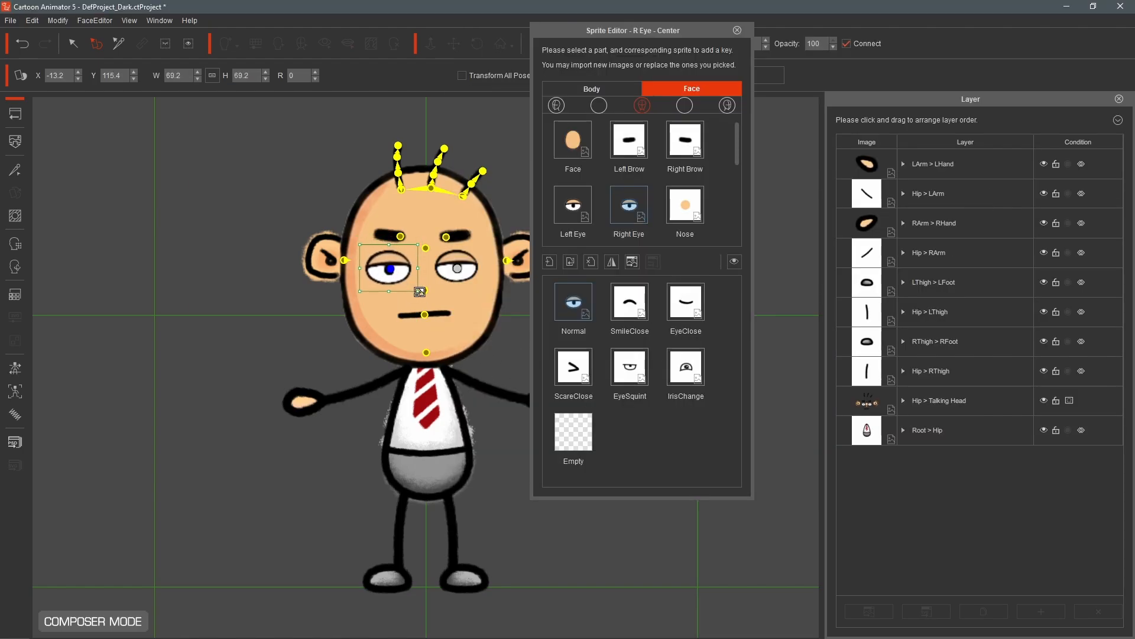
pyautogui.click(424, 289)
pyautogui.click(356, 278)
# Step: Replace the right ear's sprite with EAR.png, scale it to about 184.2, and mirror it into place beside the head
pyautogui.click(323, 258)
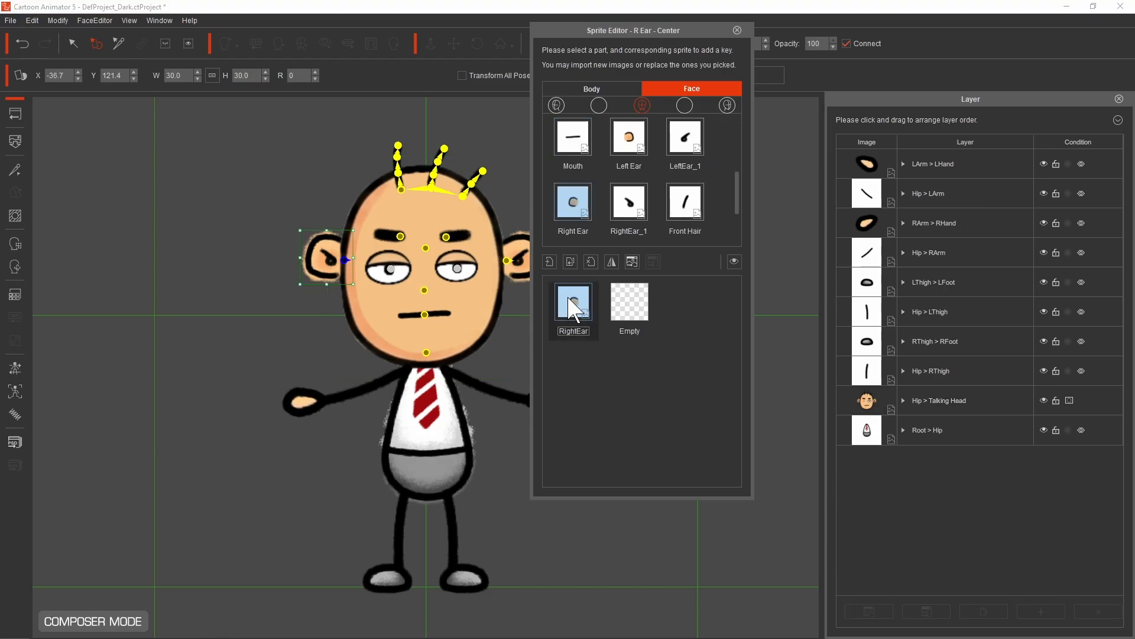
pyautogui.click(570, 261)
pyautogui.doubleClick(828, 202)
pyautogui.moveTo(333, 266); pyautogui.dragTo(369, 322)
pyautogui.click(611, 262)
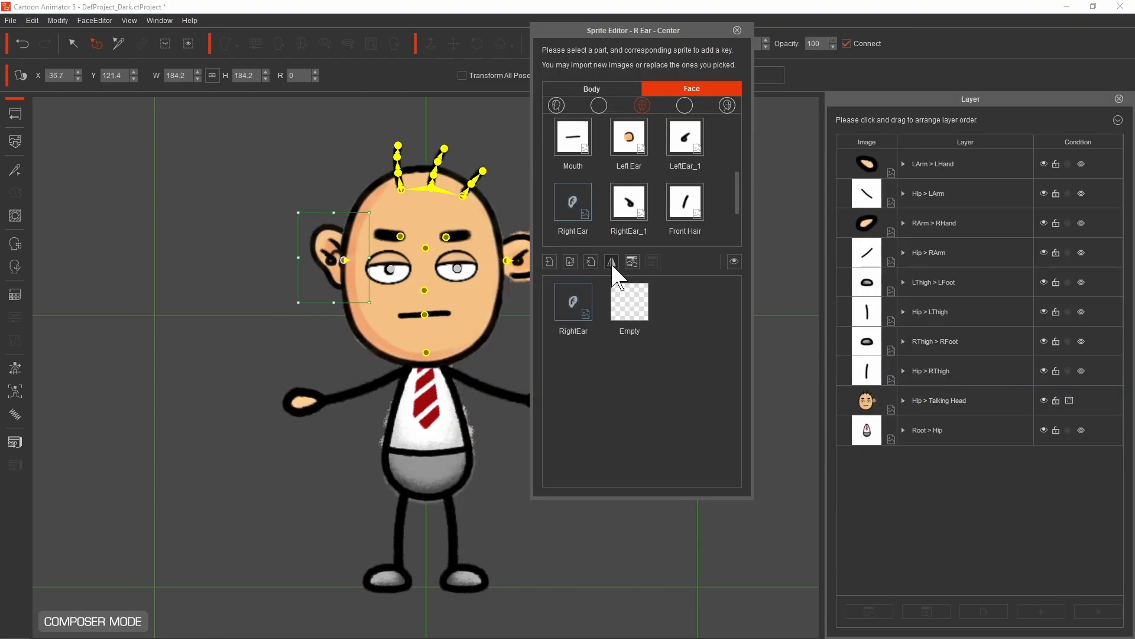
pyautogui.moveTo(337, 271); pyautogui.dragTo(327, 274)
# Step: Replace the left ear's sprite with EAR.png at a scale of about 170.1 and set LeftEar_1 to Empty
pyautogui.click(519, 274)
pyautogui.moveTo(621, 29); pyautogui.dragTo(777, 44)
pyautogui.click(726, 276)
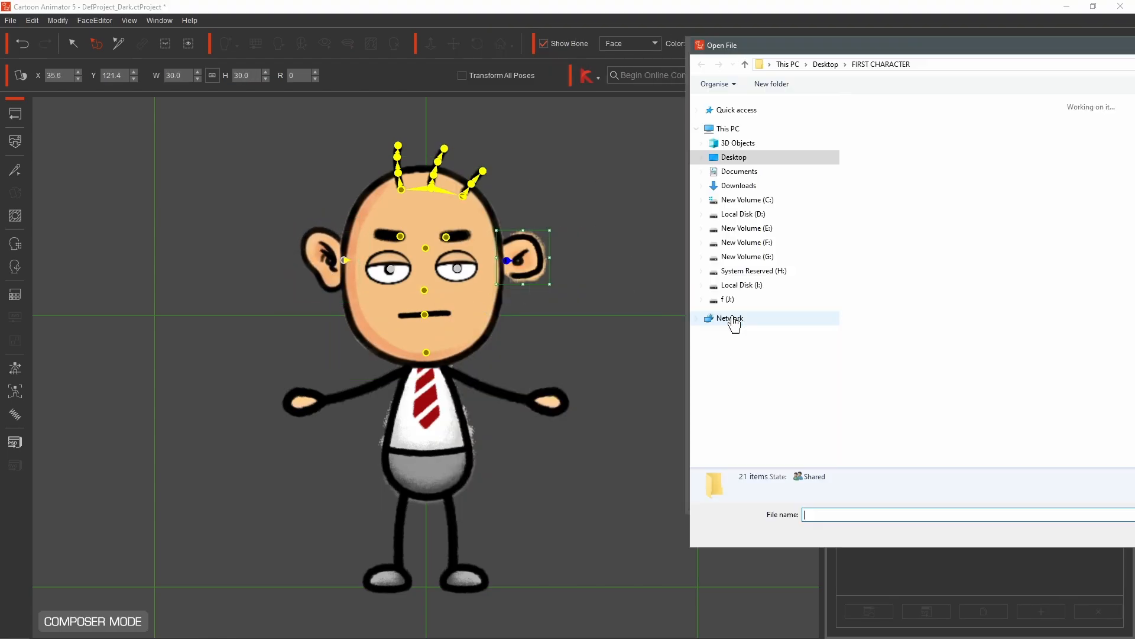
pyautogui.doubleClick(976, 393)
pyautogui.moveTo(528, 265); pyautogui.dragTo(557, 293)
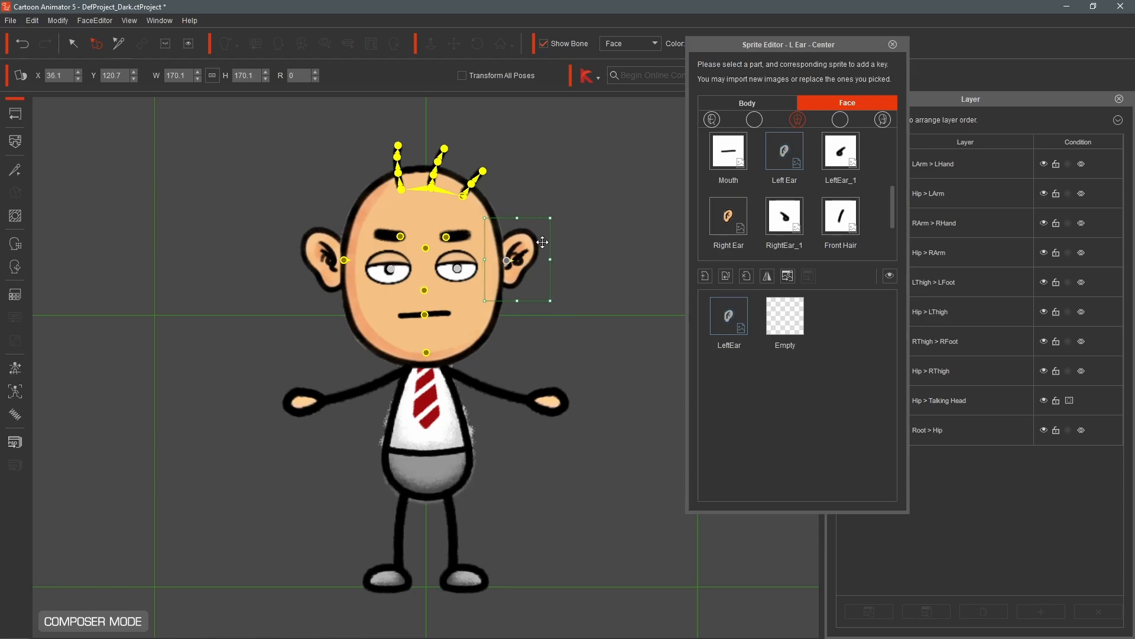
pyautogui.moveTo(540, 241); pyautogui.dragTo(540, 243)
pyautogui.click(526, 260)
pyautogui.click(786, 319)
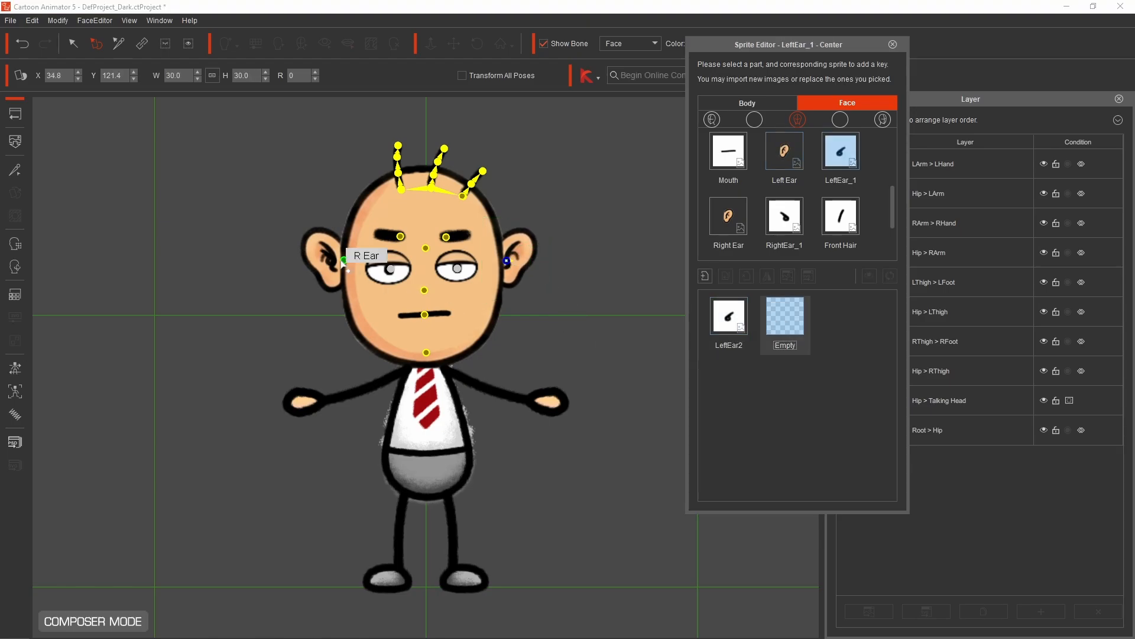
# Step: Replace the right brow's Normal sprite with EV1.png and scale it to about 48.8
pyautogui.click(731, 325)
pyautogui.click(726, 275)
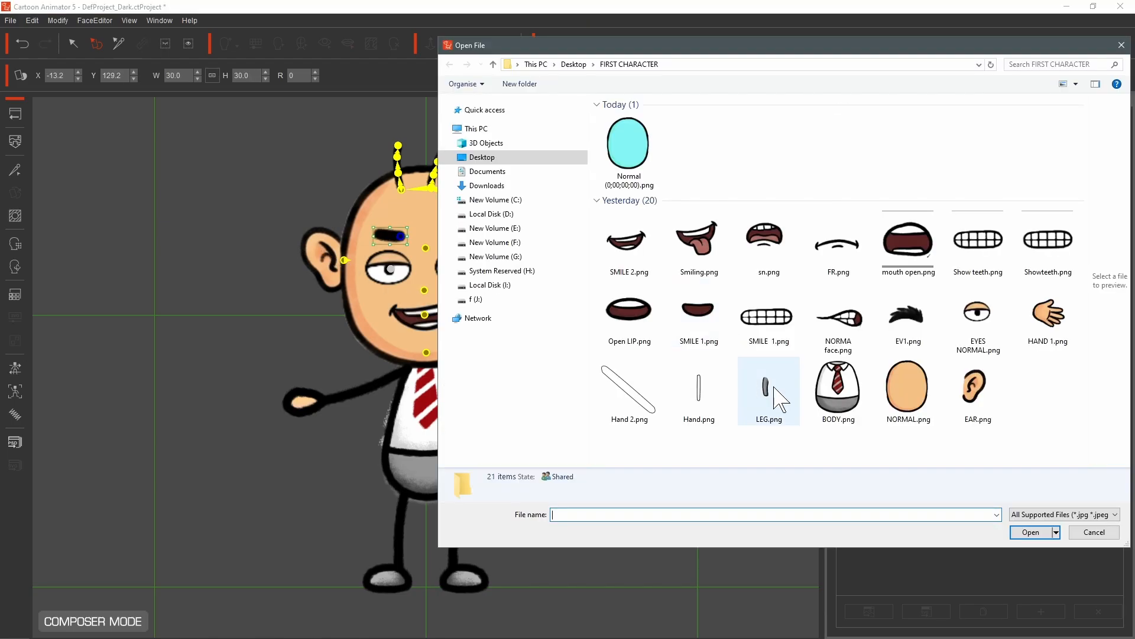
pyautogui.doubleClick(909, 319)
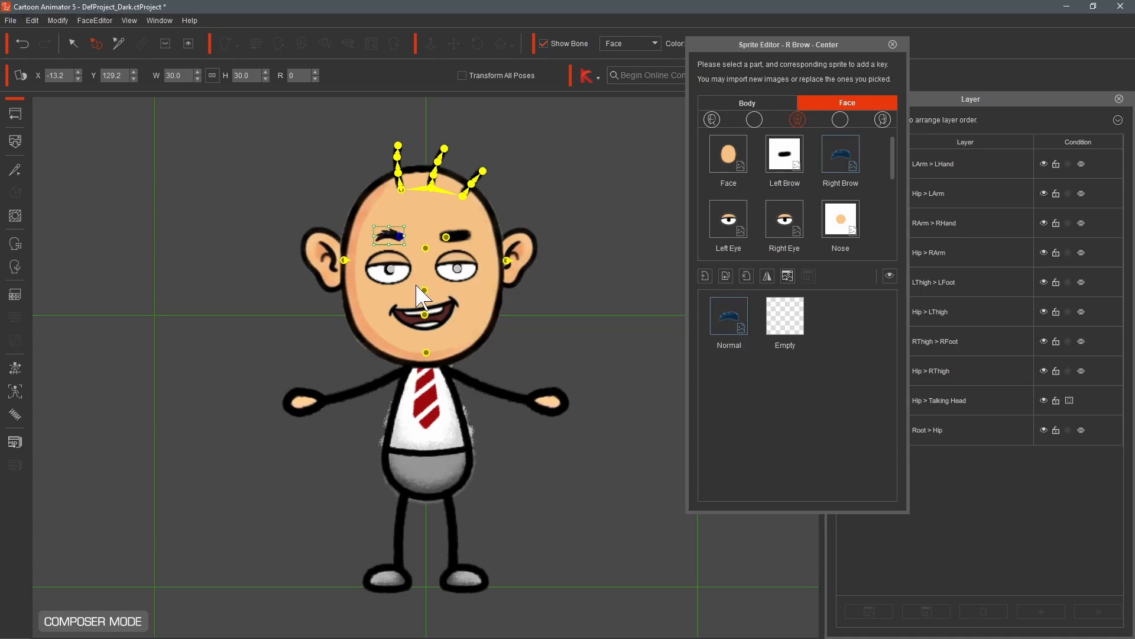
pyautogui.moveTo(410, 247); pyautogui.dragTo(417, 250)
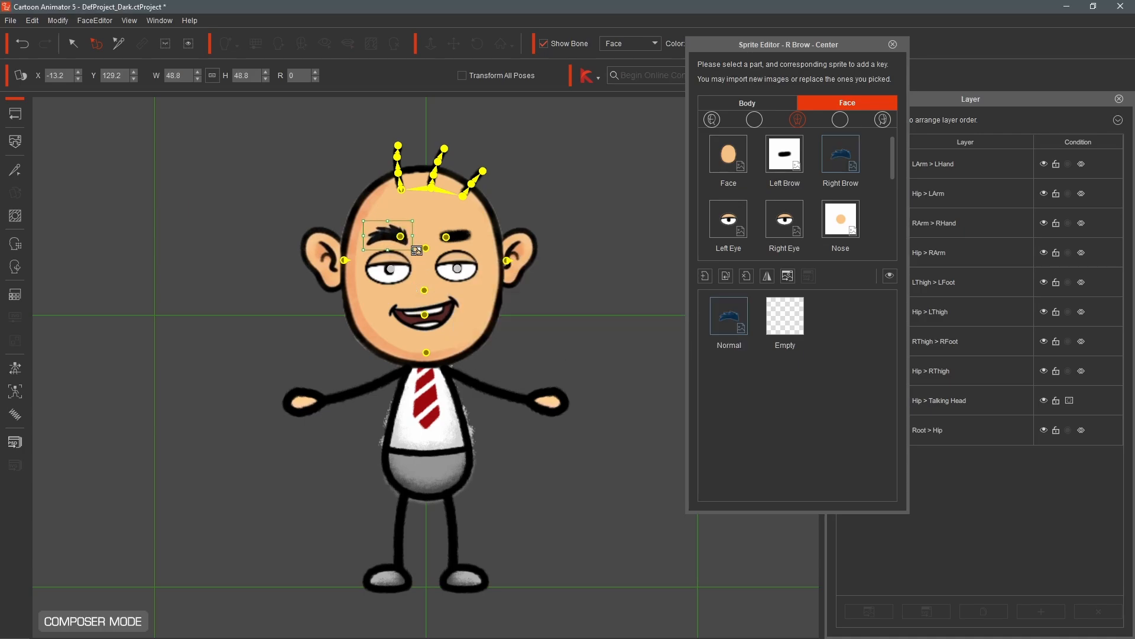
# Step: Replace the left brow's Normal sprite with EV1.png and scale it to about 46.2
pyautogui.click(461, 238)
pyautogui.doubleClick(727, 325)
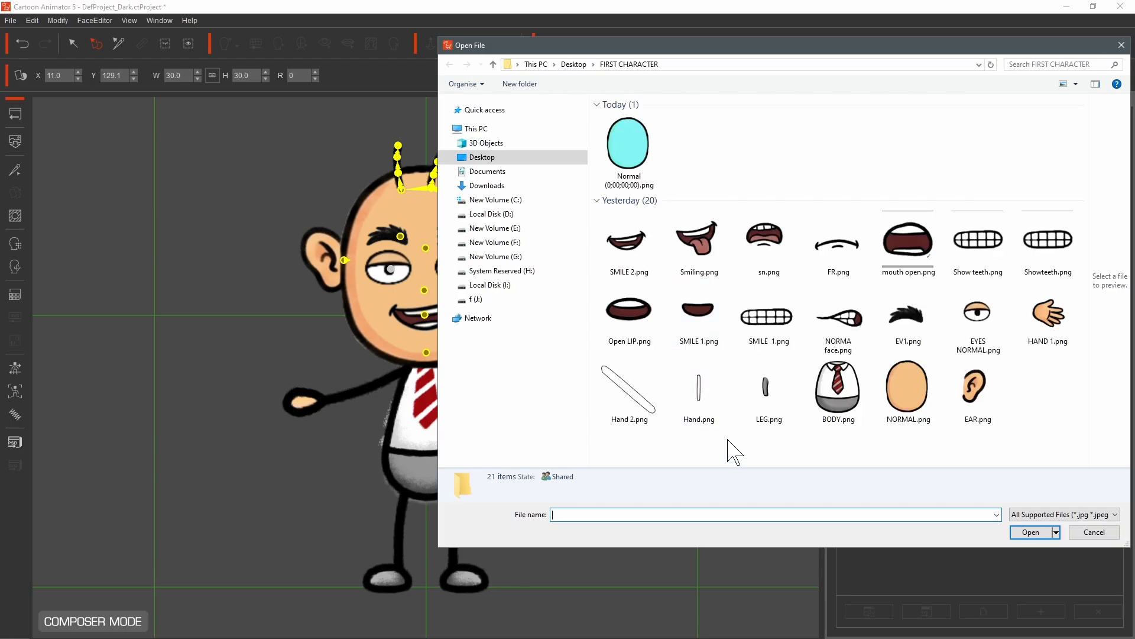
pyautogui.doubleClick(903, 315)
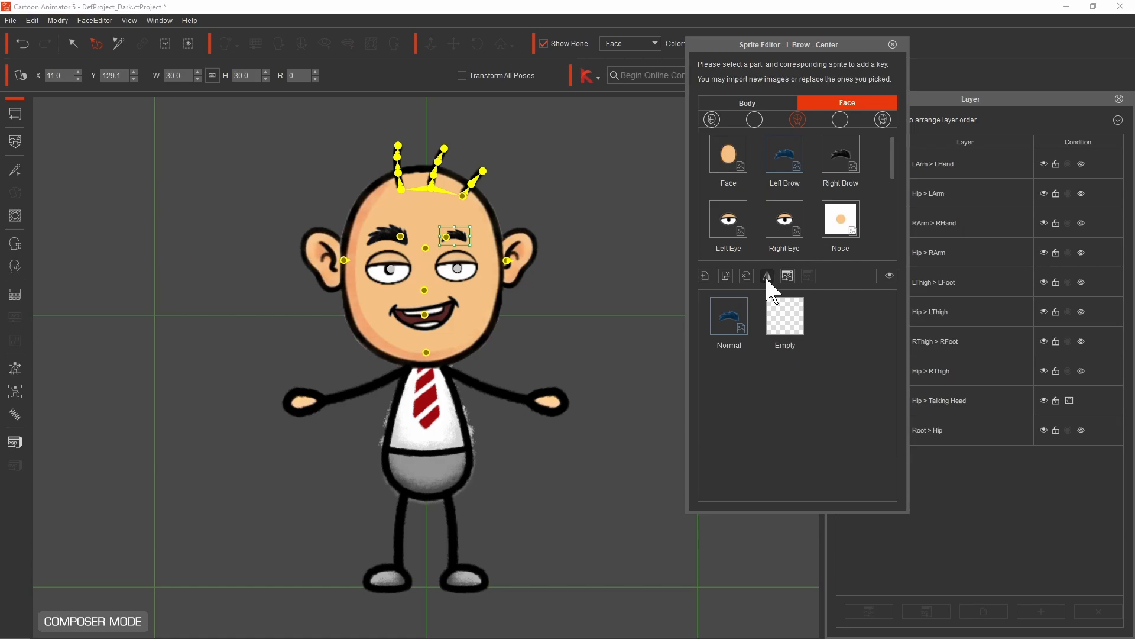
pyautogui.moveTo(470, 227); pyautogui.dragTo(478, 222)
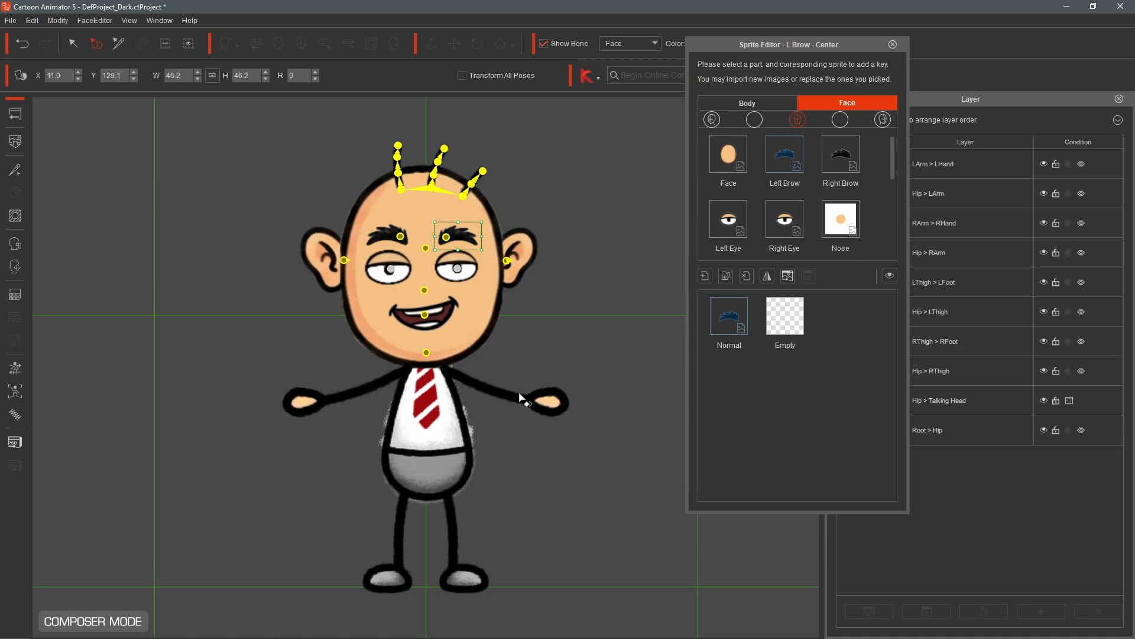
# Step: Replace the Hip sprite with BODY.png, enlarge it to about 128.5, and narrow its width independently of its height
pyautogui.click(465, 426)
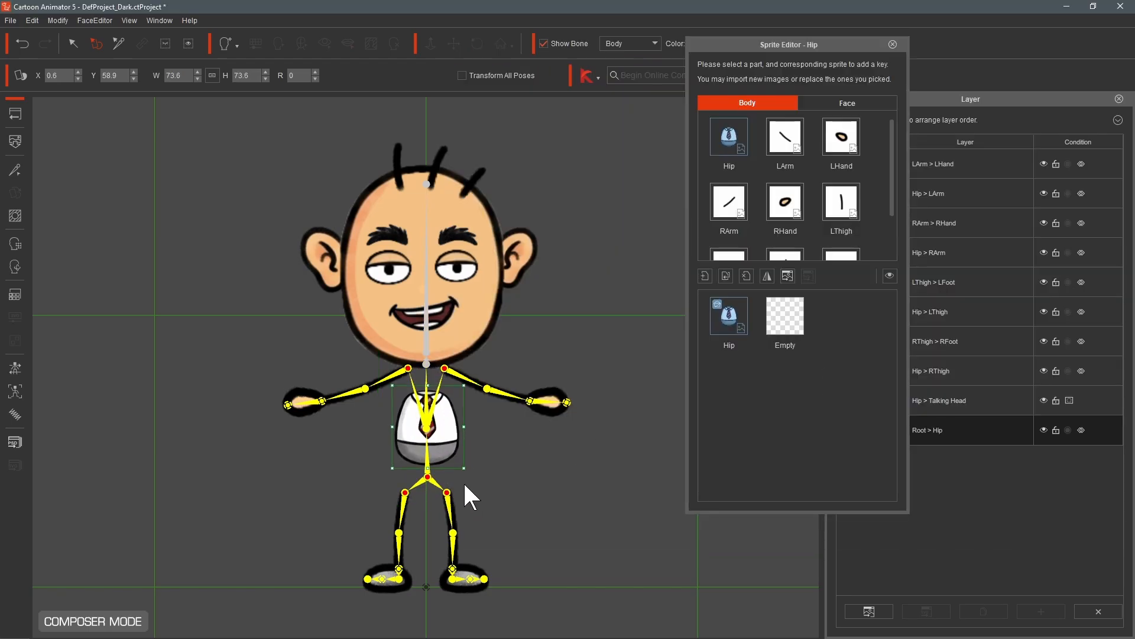
pyautogui.moveTo(464, 484); pyautogui.dragTo(496, 520)
pyautogui.click(212, 75)
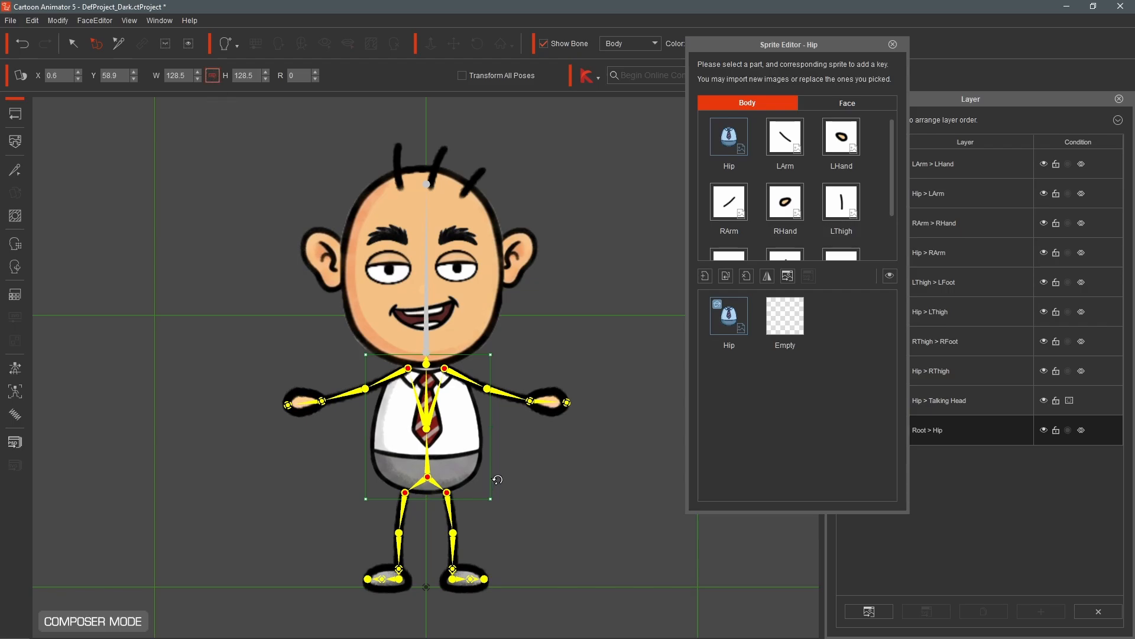
pyautogui.moveTo(492, 427); pyautogui.dragTo(476, 430)
# Step: Replace the LHand sprite with HAND 1.png, scaled to about 57.9 and rotated about 11°
pyautogui.click(549, 405)
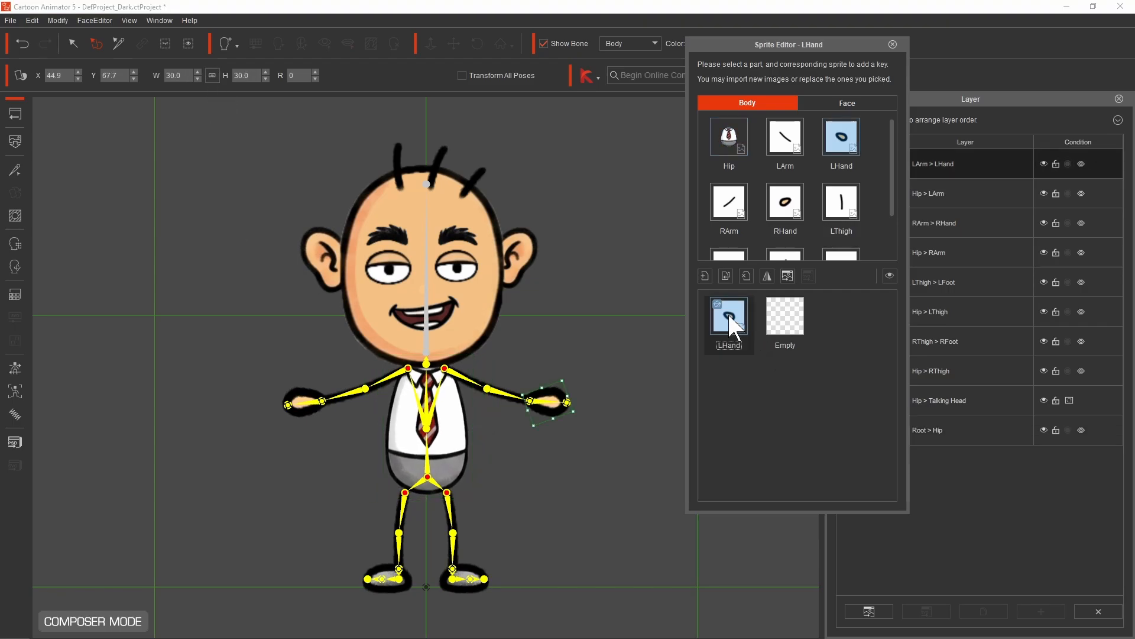
pyautogui.moveTo(567, 411); pyautogui.dragTo(593, 424)
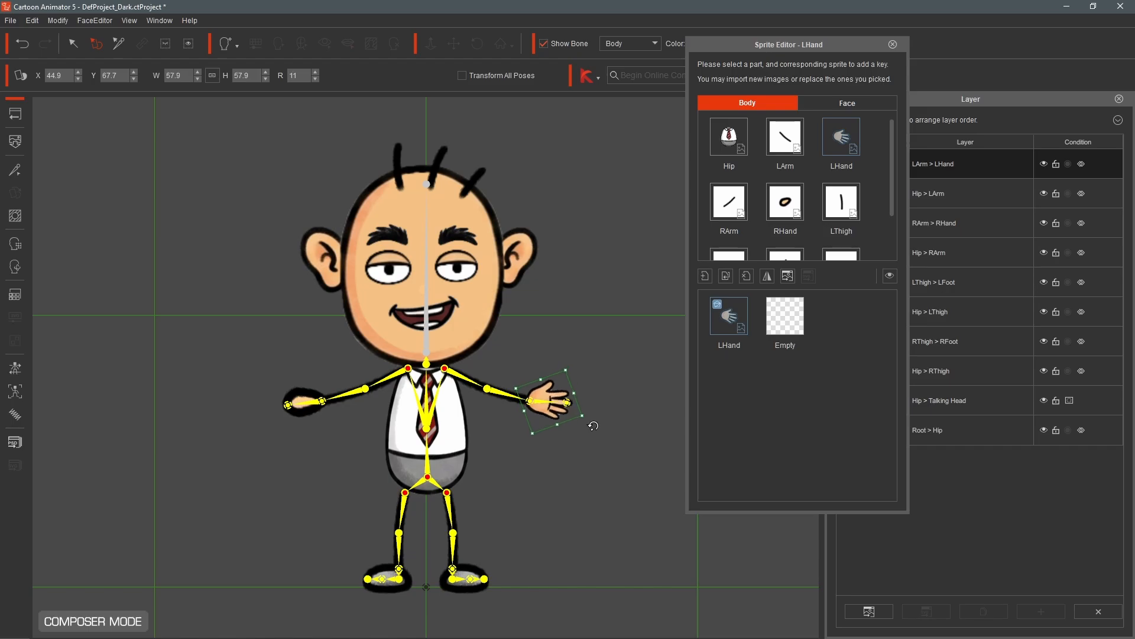
pyautogui.moveTo(564, 373); pyautogui.dragTo(566, 371)
# Step: Replace the RHand sprite with HAND 1.png, scaled to about 63.1 and rotated to about 352°
pyautogui.click(305, 401)
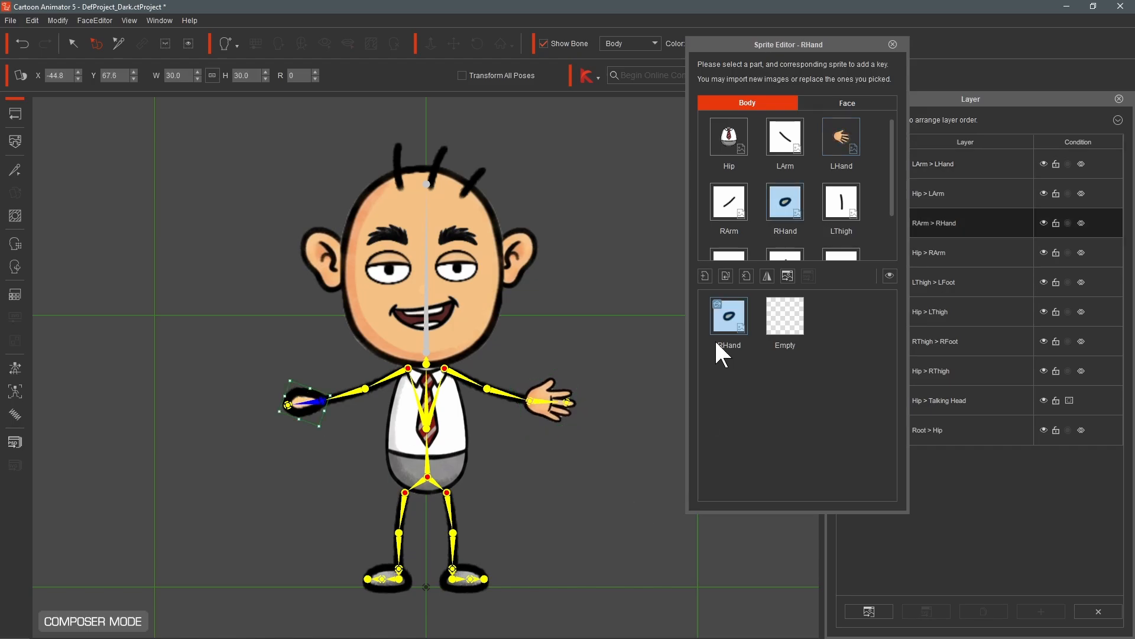
pyautogui.click(725, 277)
pyautogui.doubleClick(1047, 310)
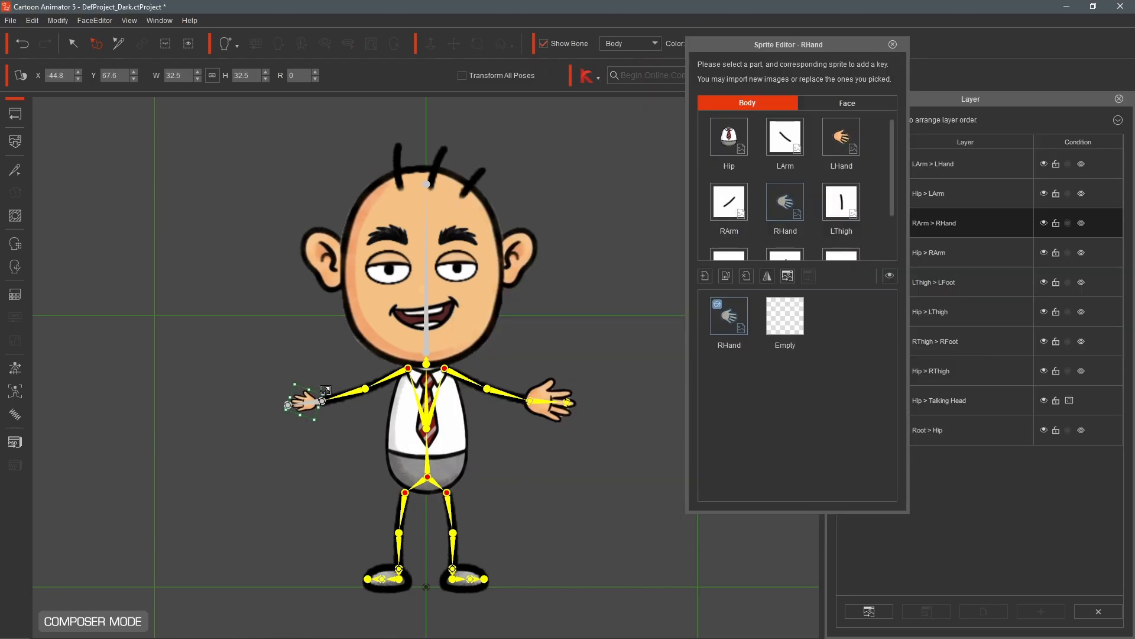
pyautogui.moveTo(324, 395)
pyautogui.mouseDown()
pyautogui.moveTo(348, 375)
pyautogui.moveTo(320, 396)
pyautogui.mouseUp()
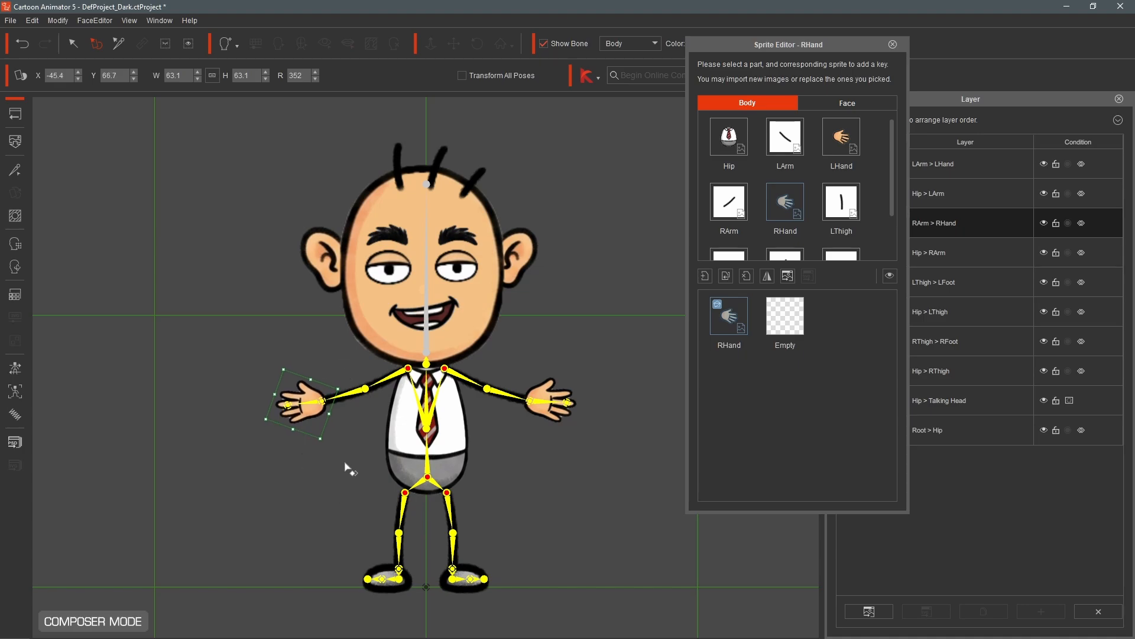
# Step: Replace the RArm sprite with Hand 2.png rotated to about 97°, and move its layer below Root > Hip
pyautogui.click(381, 392)
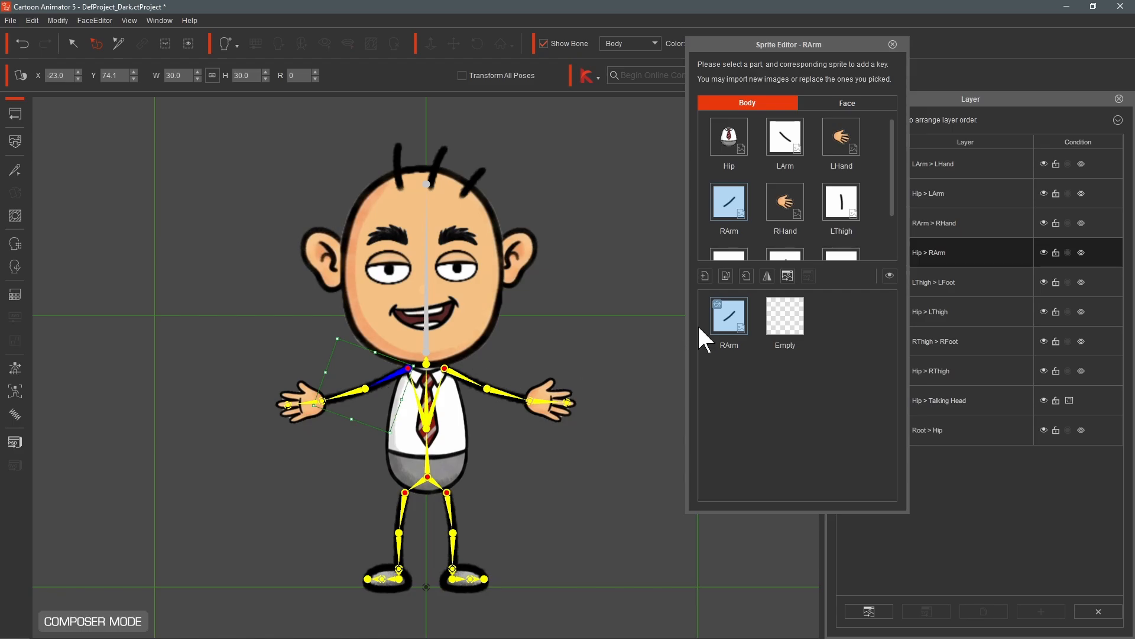
pyautogui.doubleClick(730, 323)
pyautogui.doubleClick(649, 405)
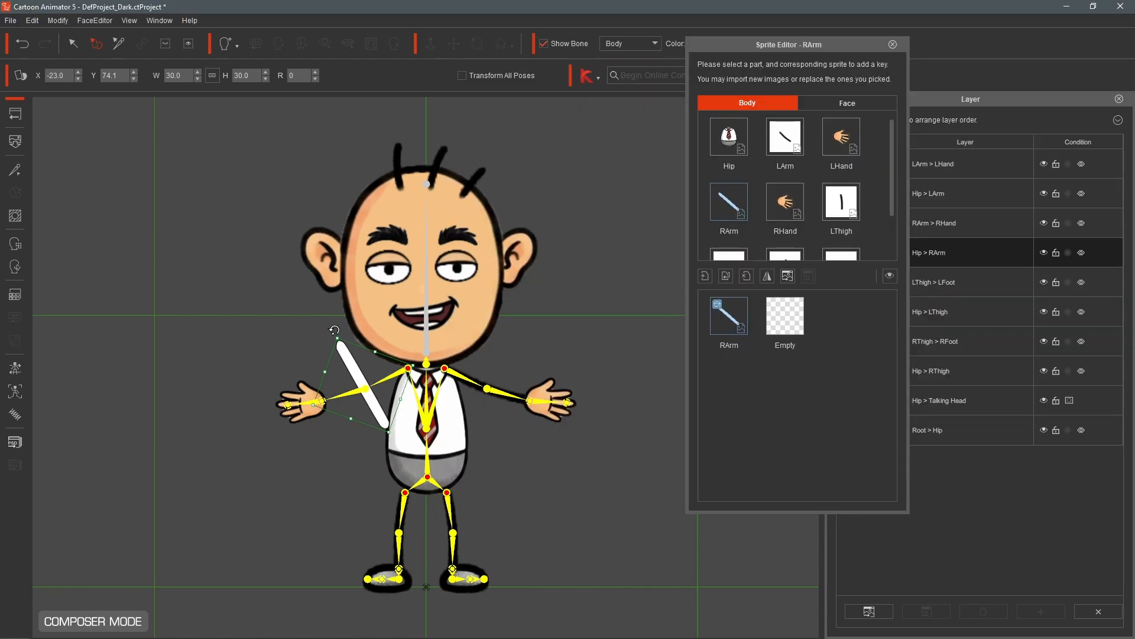
pyautogui.moveTo(334, 330); pyautogui.dragTo(394, 369)
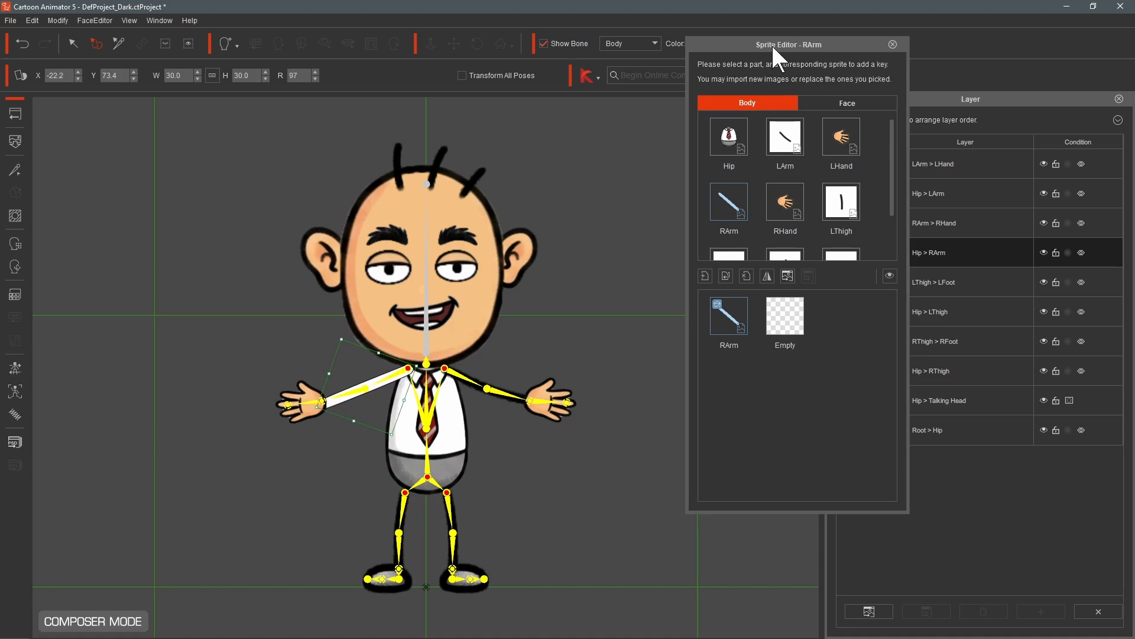
pyautogui.moveTo(772, 44); pyautogui.dragTo(687, 103)
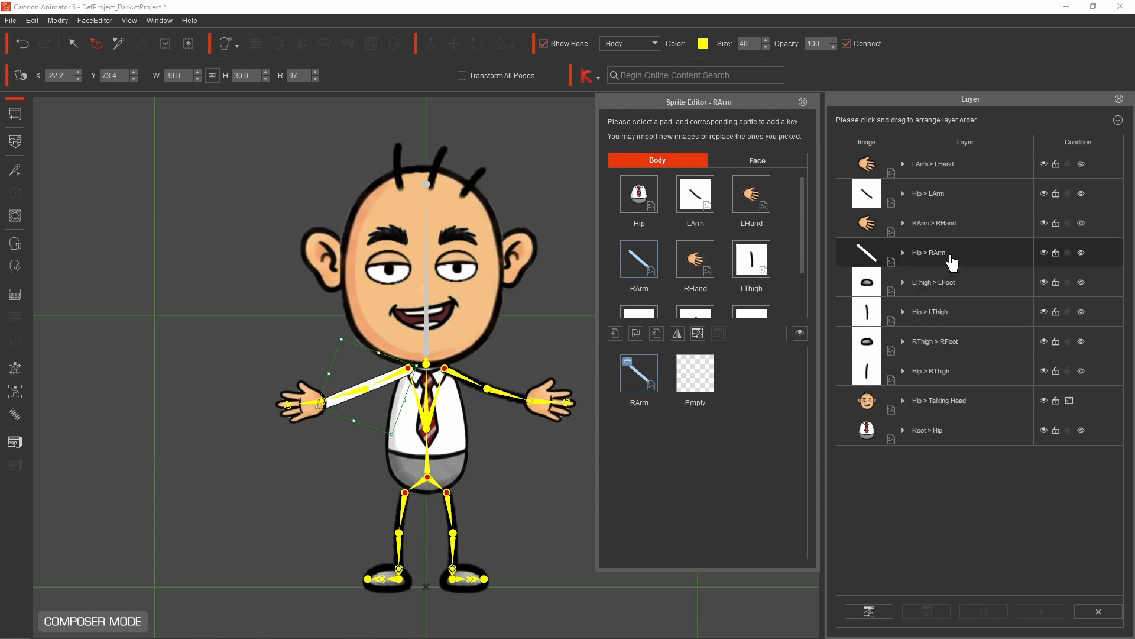
pyautogui.moveTo(952, 256); pyautogui.dragTo(943, 445)
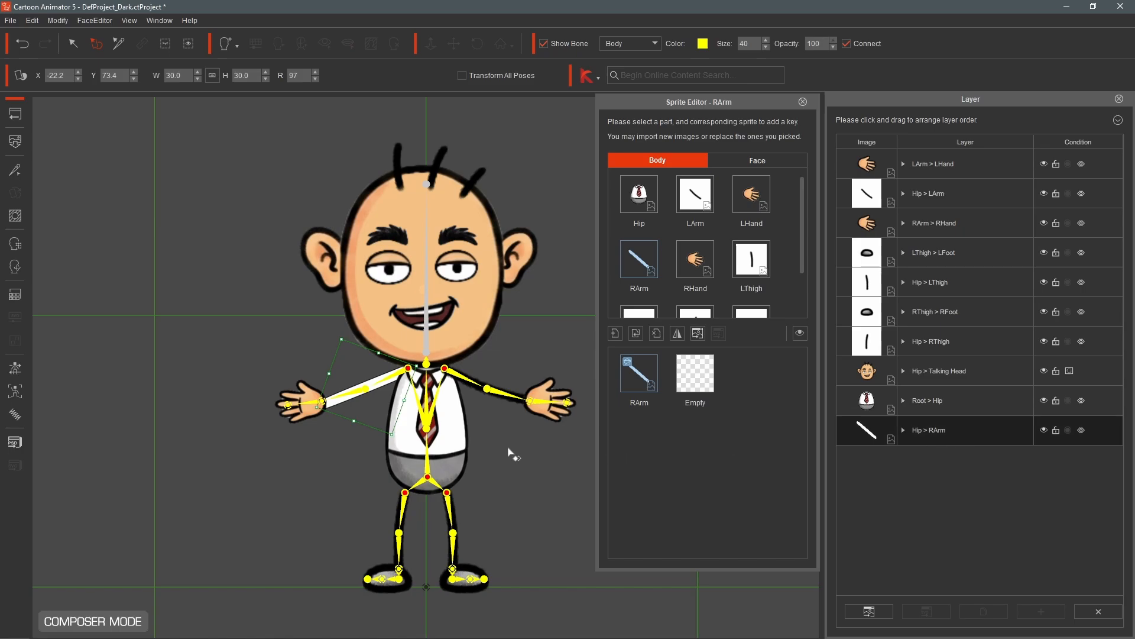
# Step: Replace the LArm sprite with Hand 2.png and move its layer below Hip > RArm
pyautogui.click(477, 390)
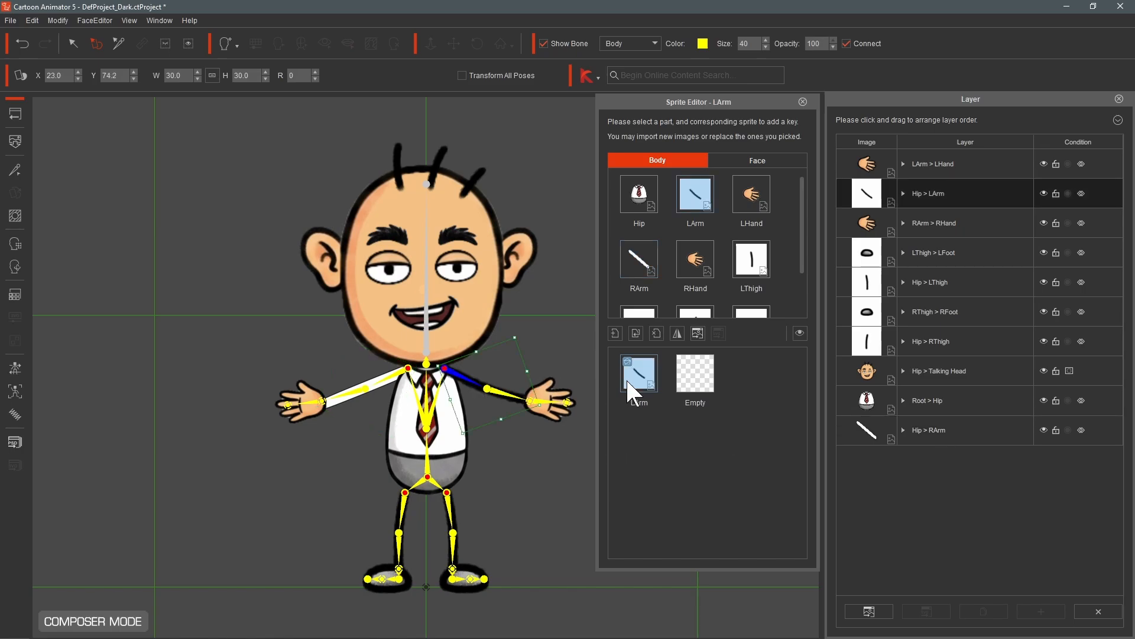
pyautogui.click(636, 333)
pyautogui.doubleClick(785, 449)
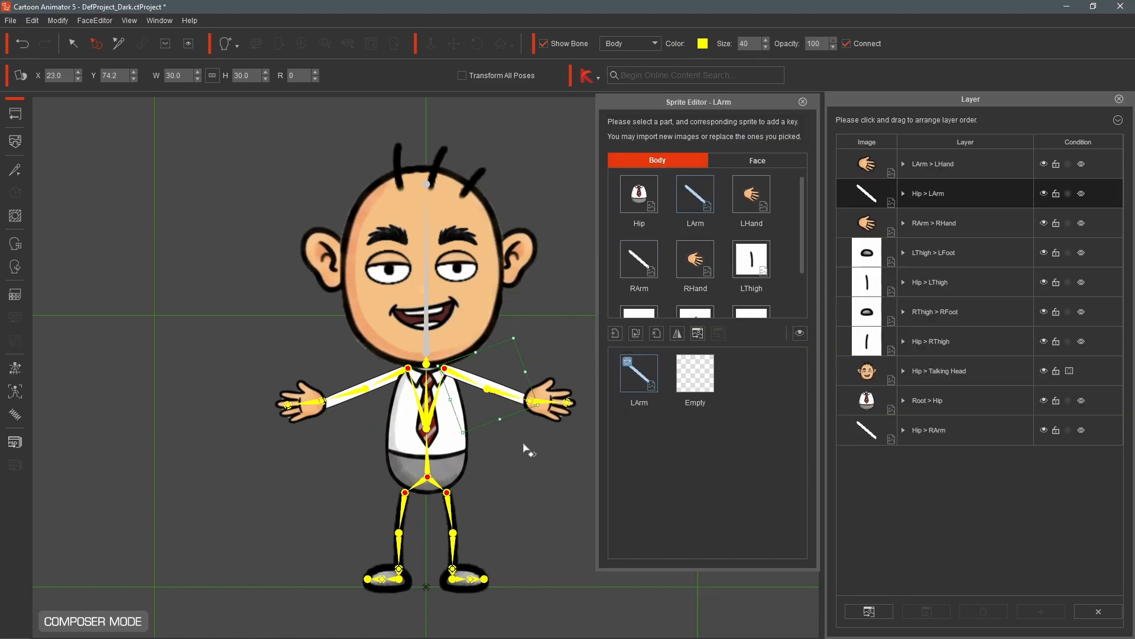
pyautogui.moveTo(949, 197); pyautogui.dragTo(929, 455)
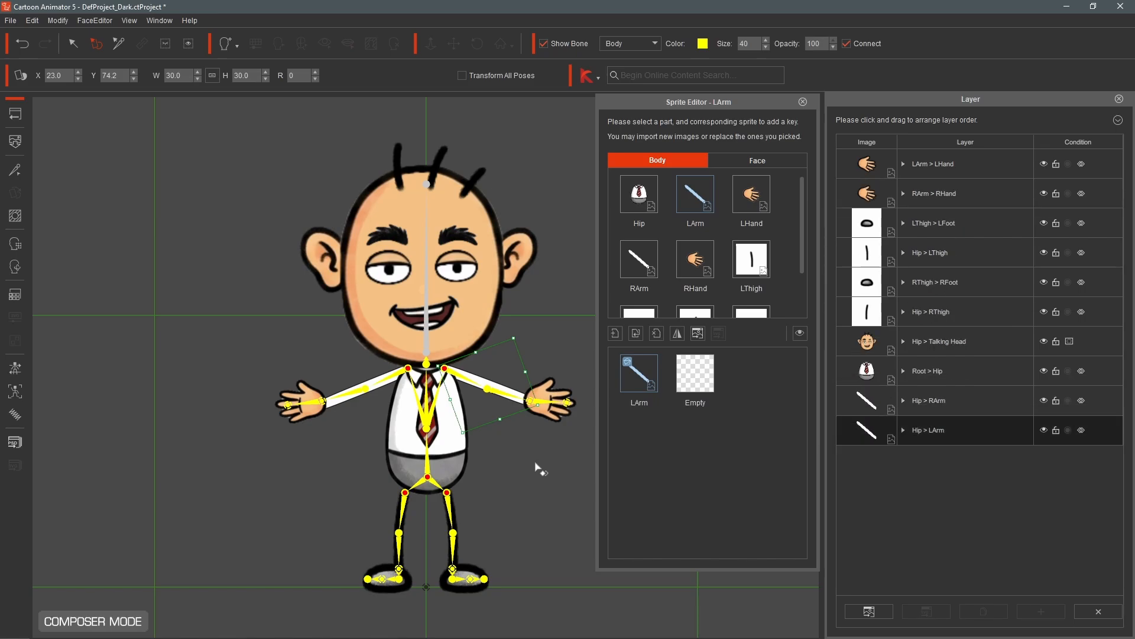
pyautogui.click(528, 265)
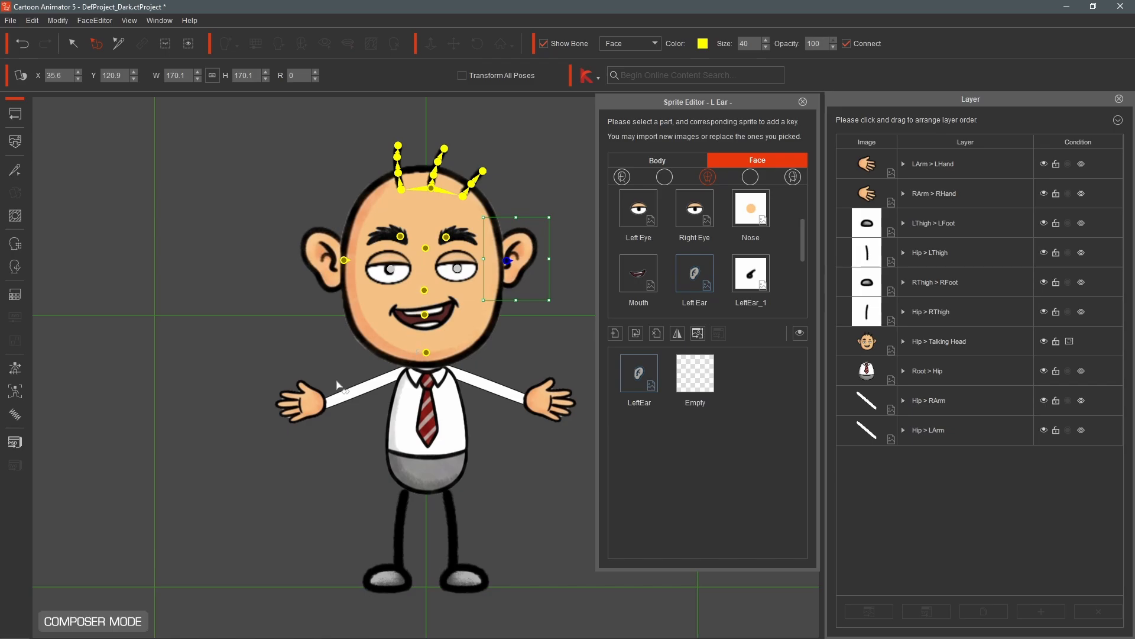
# Step: Replace the RThigh sprite with LEG.png, scaled to about 240.6 at X -4.5, Y 23.1, and move its layer below Hip > LArm
pyautogui.click(403, 530)
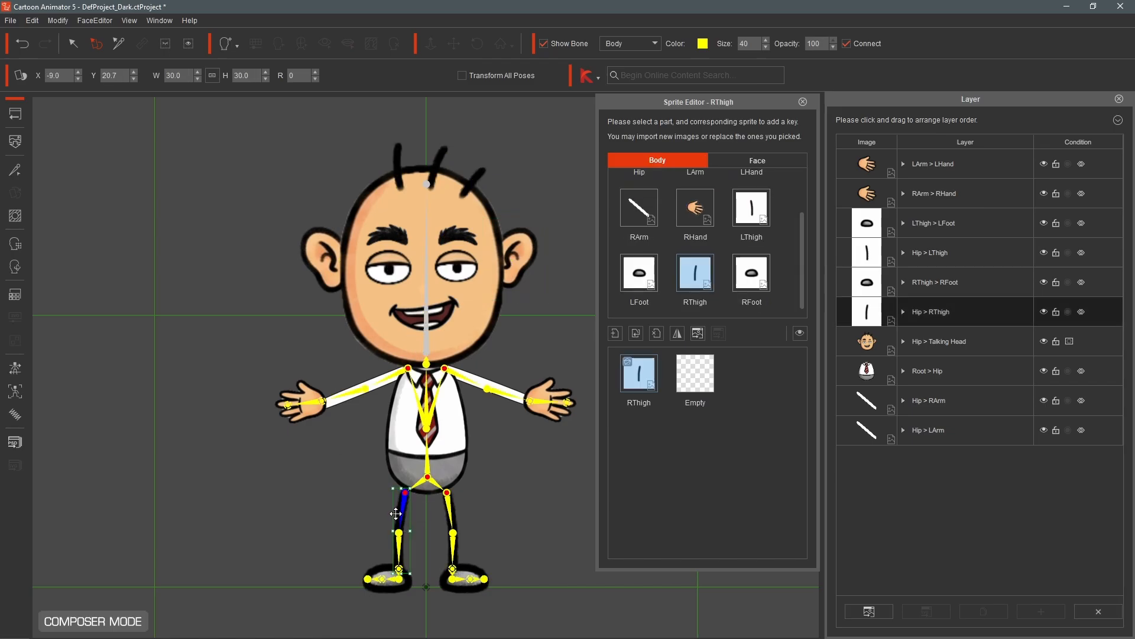
pyautogui.doubleClick(639, 369)
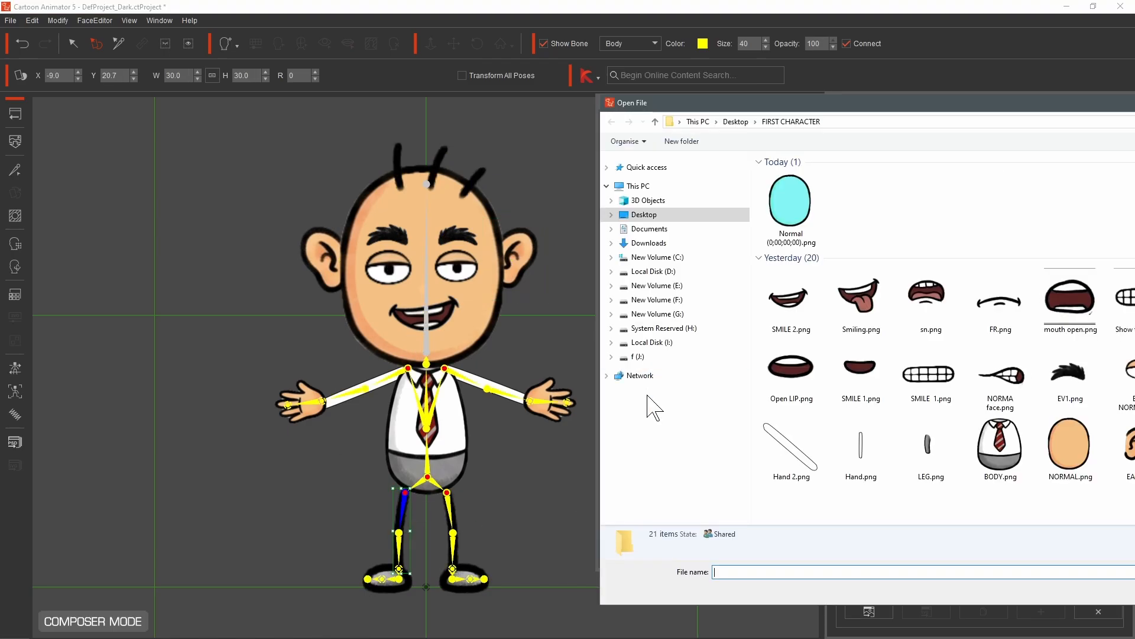
pyautogui.doubleClick(928, 449)
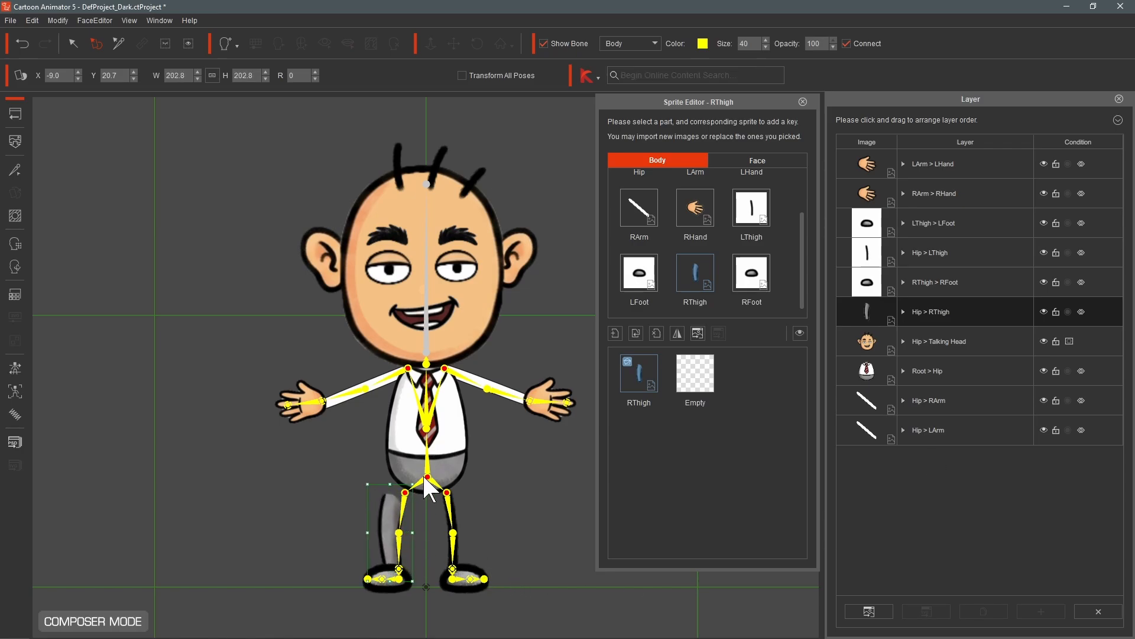
pyautogui.moveTo(389, 524); pyautogui.dragTo(402, 517)
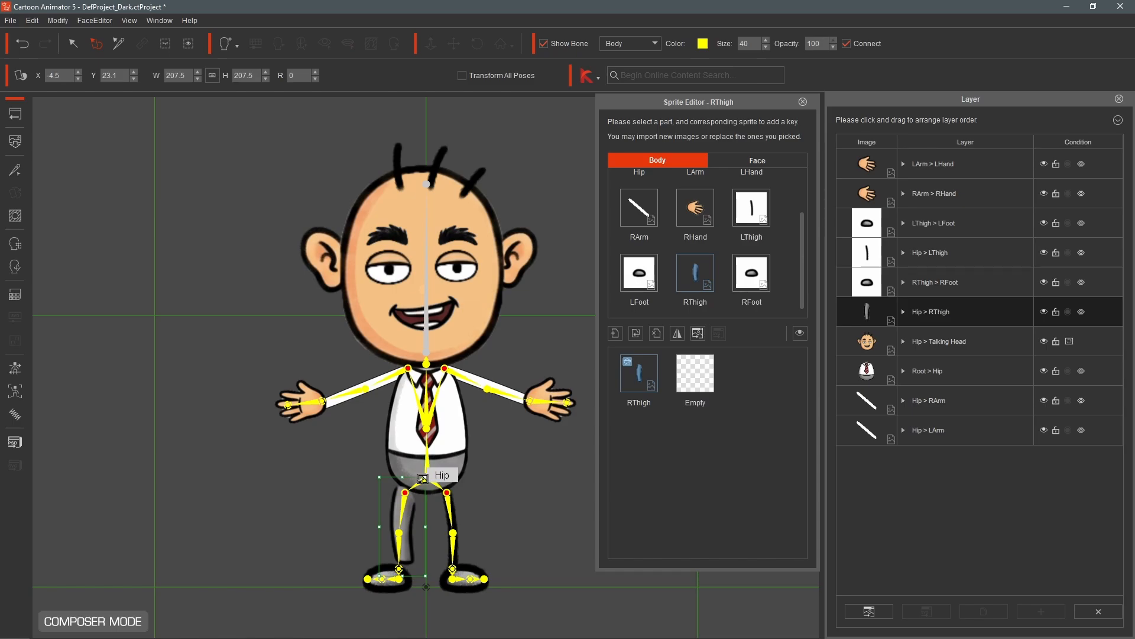
pyautogui.moveTo(423, 479); pyautogui.dragTo(426, 473)
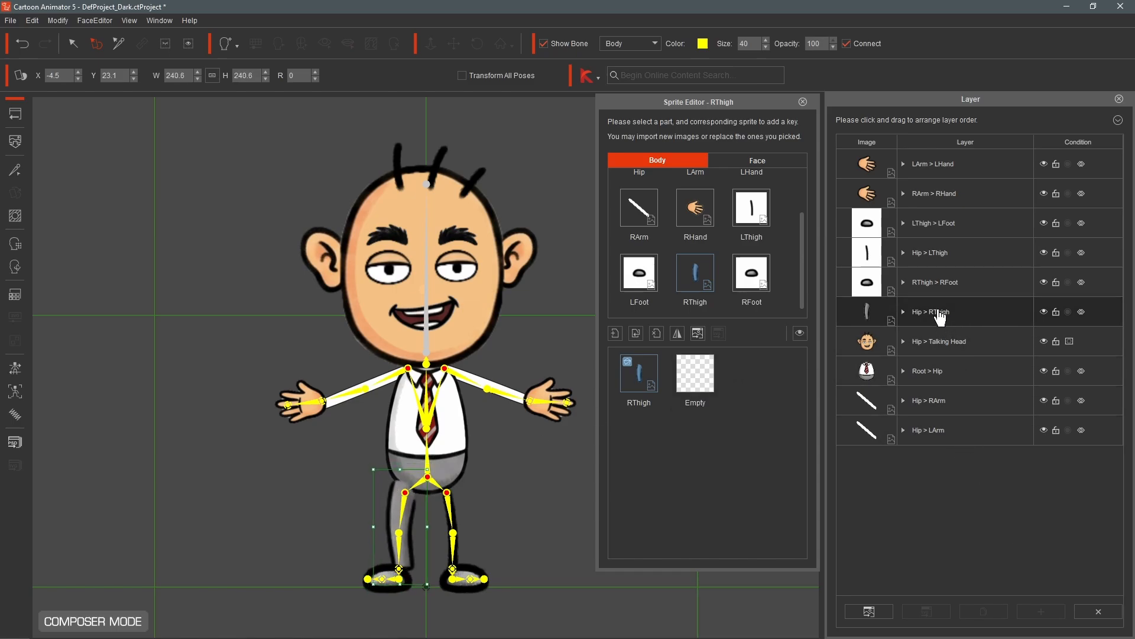
pyautogui.moveTo(937, 312); pyautogui.dragTo(939, 462)
pyautogui.moveTo(930, 312); pyautogui.dragTo(939, 447)
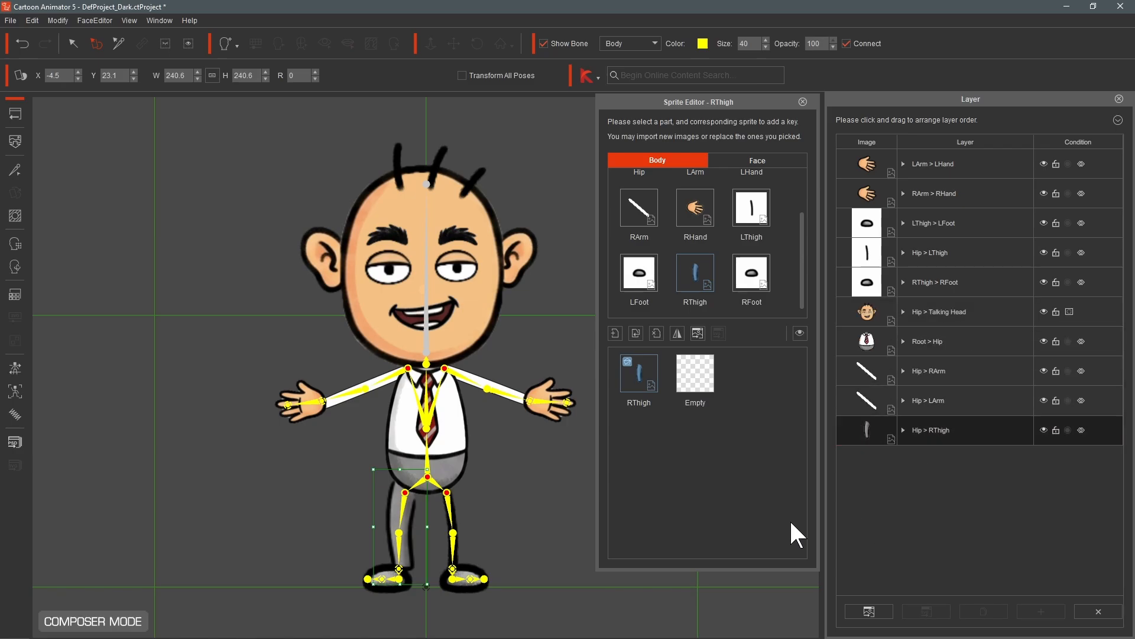
# Step: Replace the LThigh sprite with LEG.png and flip it horizontally, rotated to about 354°
pyautogui.click(454, 512)
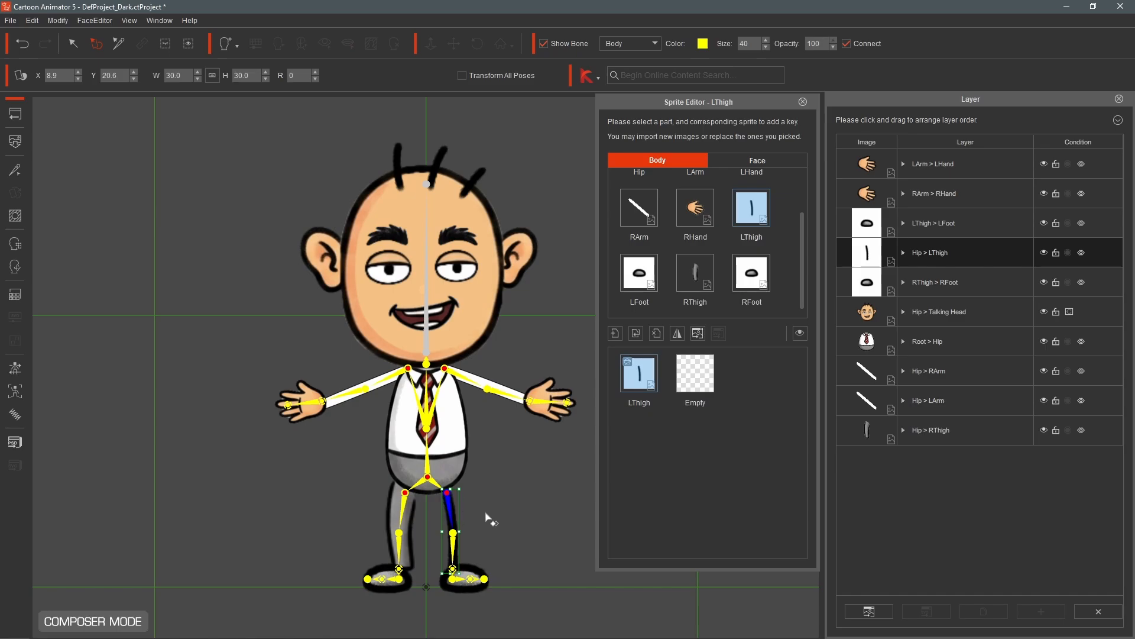
pyautogui.doubleClick(641, 374)
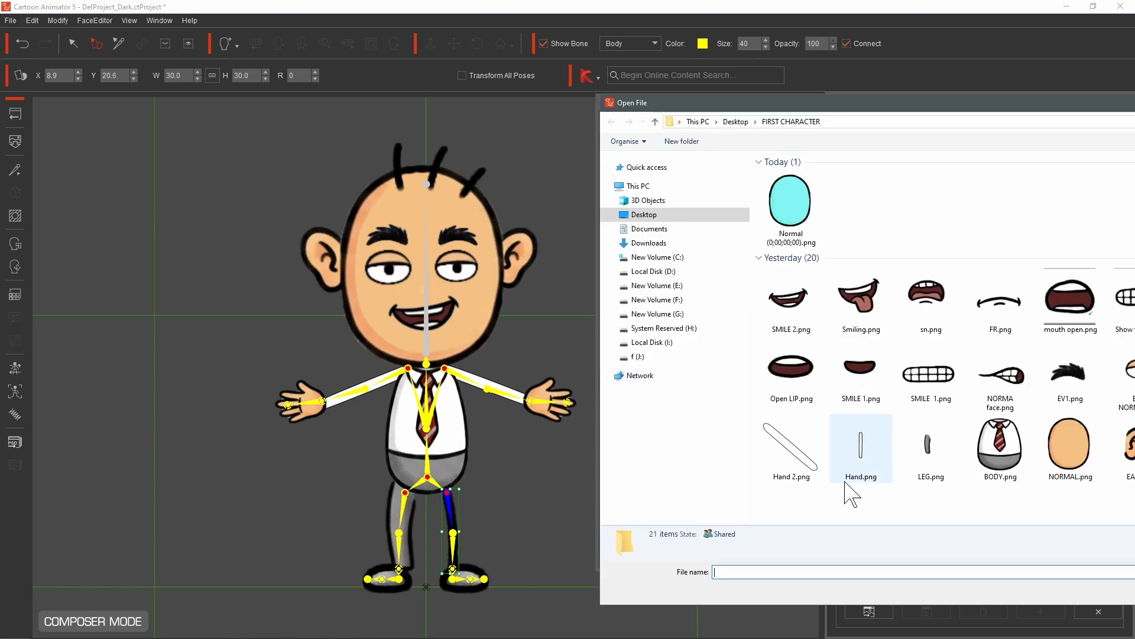
pyautogui.doubleClick(928, 449)
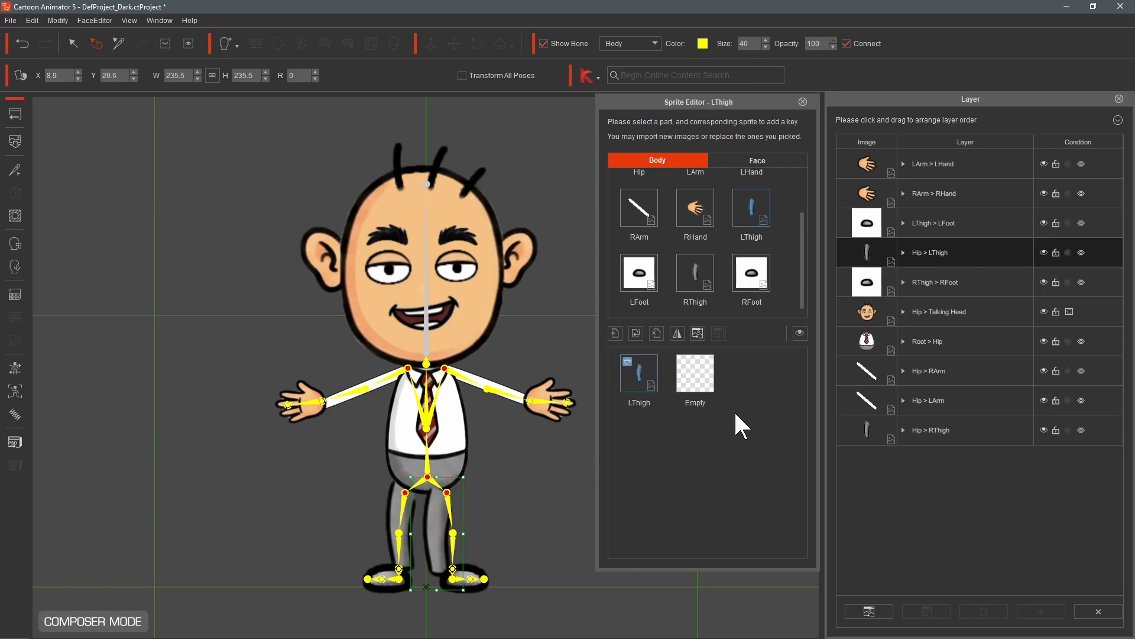
pyautogui.click(676, 331)
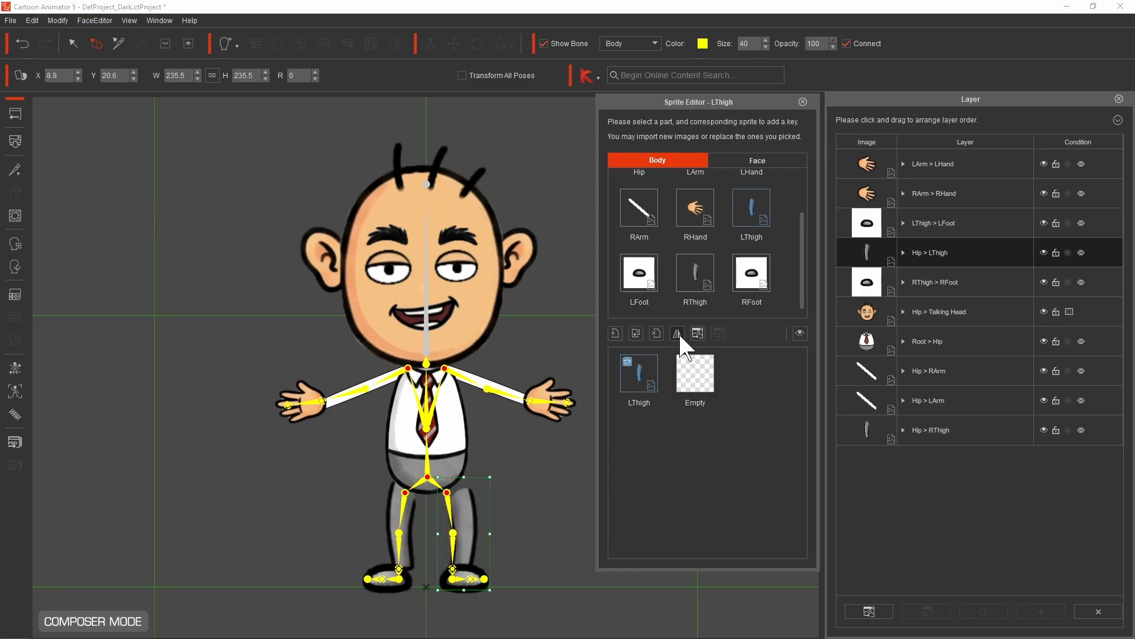
pyautogui.moveTo(471, 506)
pyautogui.mouseDown()
pyautogui.moveTo(460, 501)
pyautogui.moveTo(477, 463)
pyautogui.moveTo(470, 500)
pyautogui.mouseUp()
# Step: Move the LThigh layer below Hip > RThigh, then narrow the LThigh sprite and place it at about X 5.0, Y 23.8
pyautogui.moveTo(934, 263); pyautogui.dragTo(937, 441)
pyautogui.moveTo(475, 507); pyautogui.dragTo(474, 503)
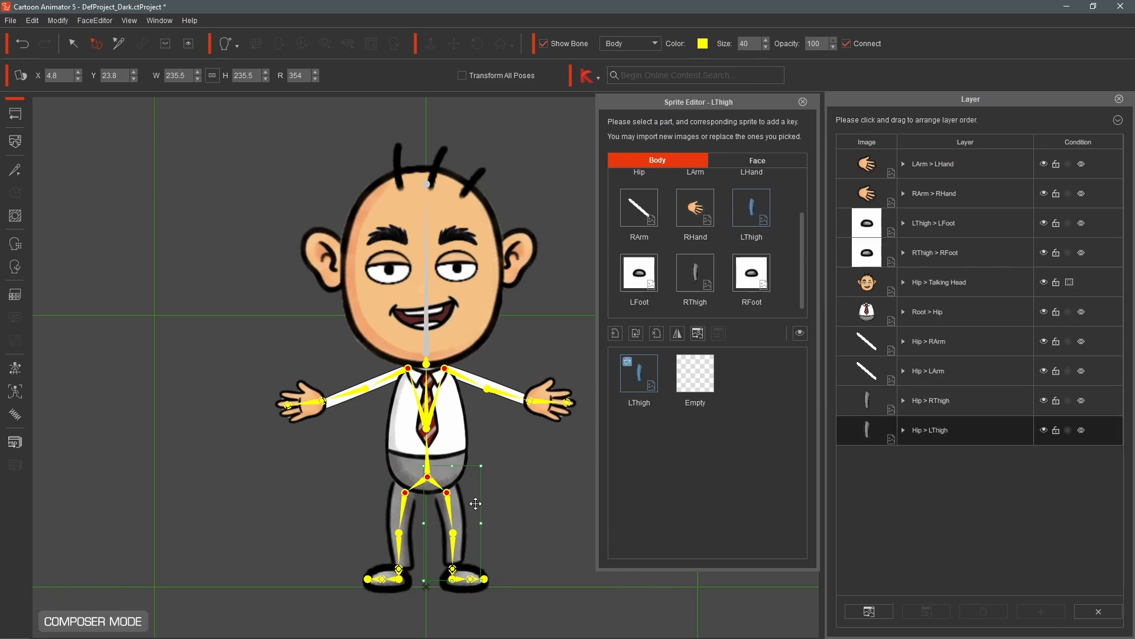
pyautogui.moveTo(479, 579); pyautogui.dragTo(482, 584)
pyautogui.moveTo(475, 533); pyautogui.dragTo(469, 522)
pyautogui.moveTo(442, 527); pyautogui.dragTo(447, 528)
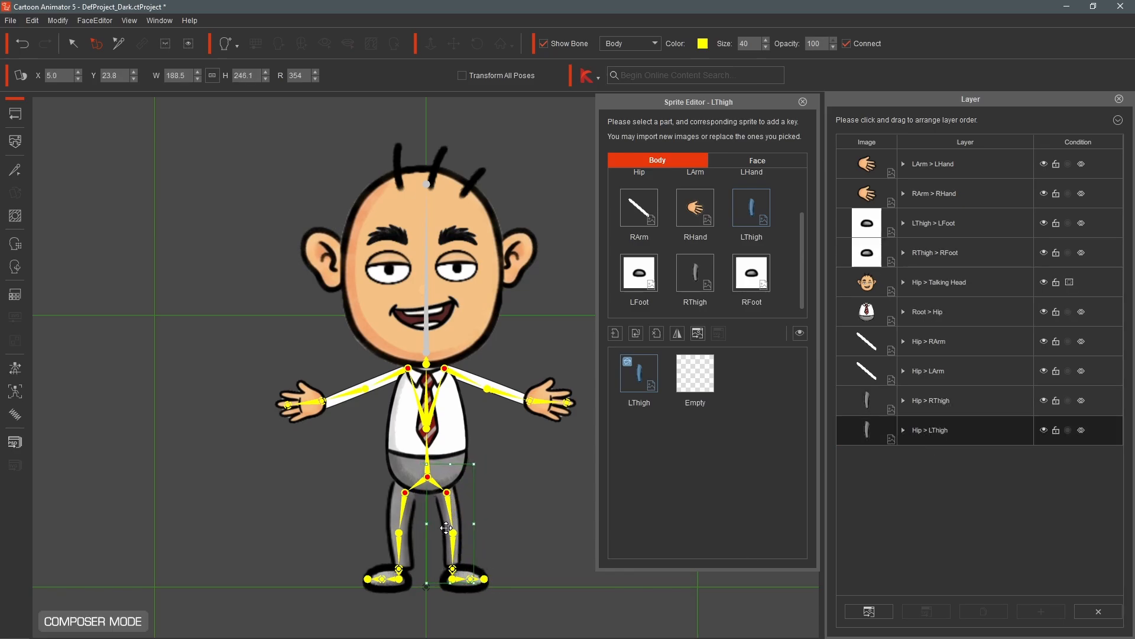
# Step: Narrow the RThigh sprite to about 195.8 wide, rotated to about 7° at X -5.3, Y 23.5, and close the Sprite Editor
pyautogui.click(393, 520)
pyautogui.moveTo(425, 590); pyautogui.dragTo(435, 586)
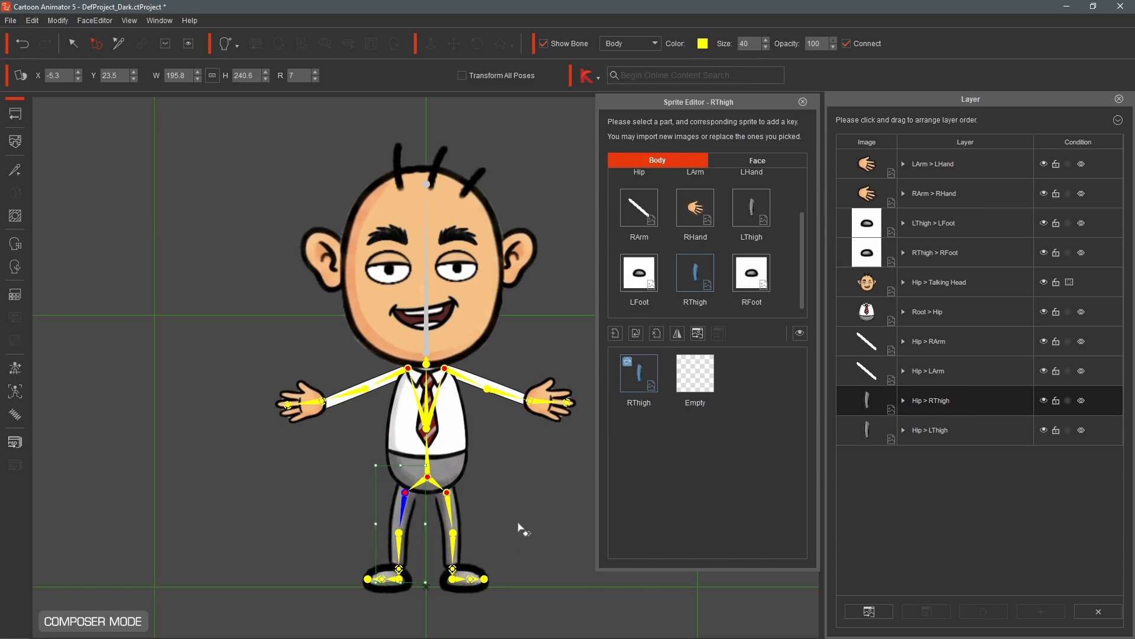
pyautogui.click(481, 348)
pyautogui.click(804, 102)
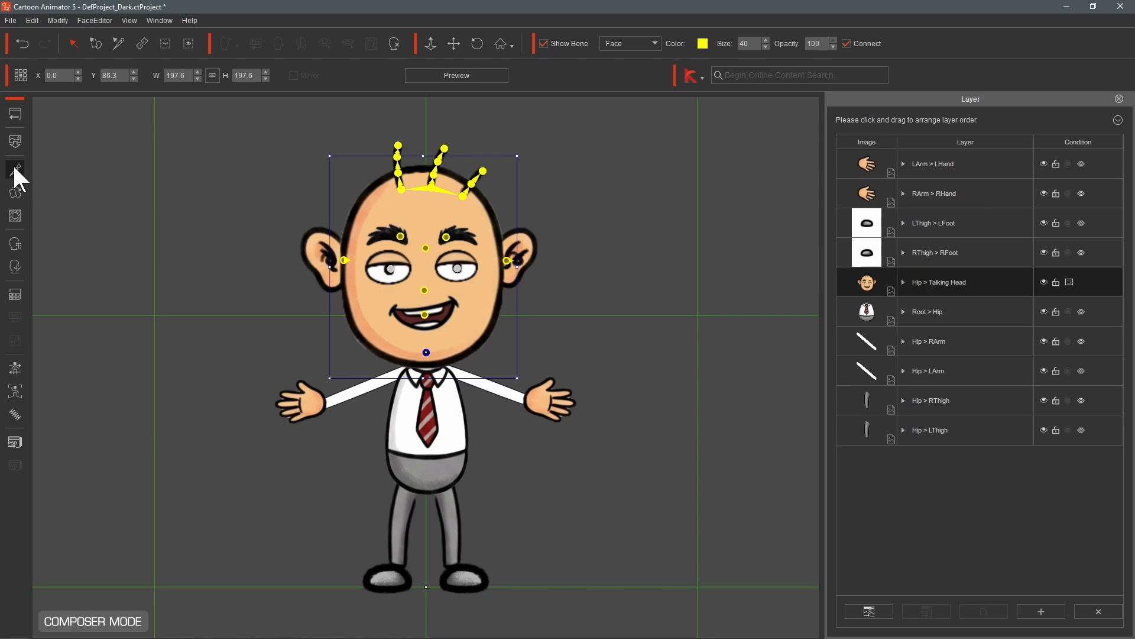
# Step: Show the wireframe in the Bone Editor and set the head's mesh density to 9
pyautogui.click(15, 171)
pyautogui.moveTo(905, 109); pyautogui.dragTo(703, 159)
pyautogui.click(624, 346)
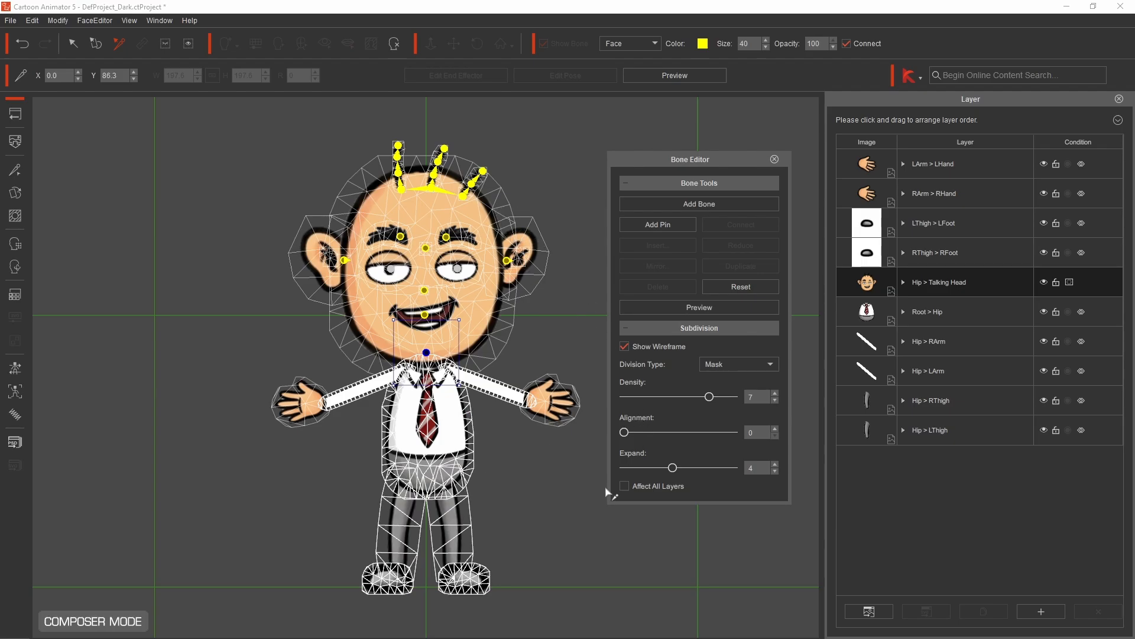
pyautogui.moveTo(709, 396); pyautogui.dragTo(739, 398)
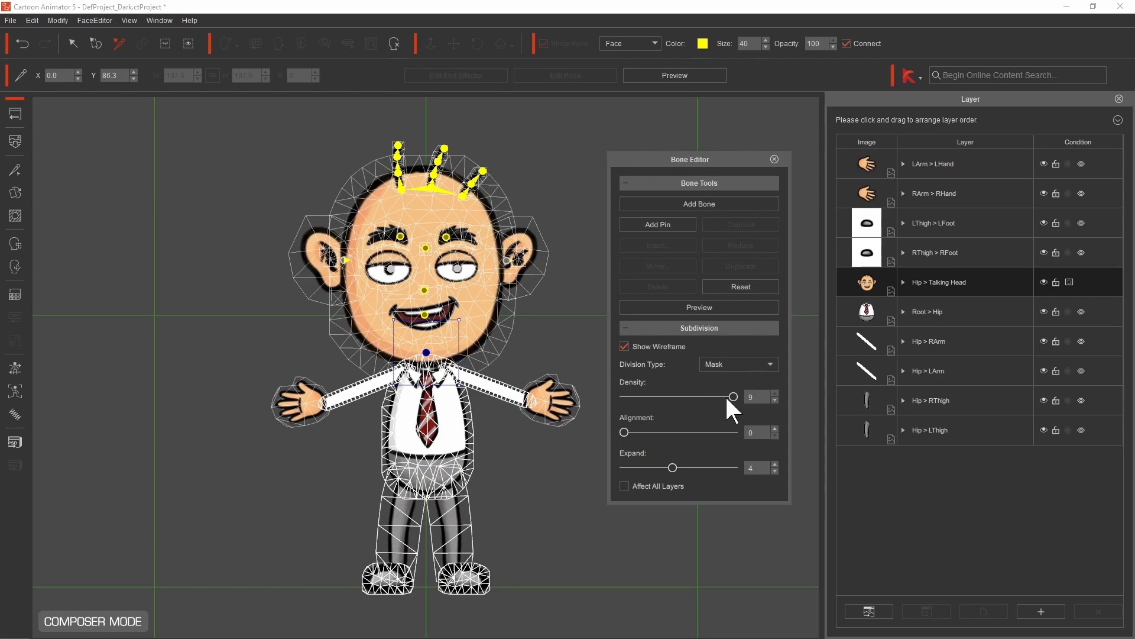
pyautogui.moveTo(734, 395); pyautogui.dragTo(612, 399)
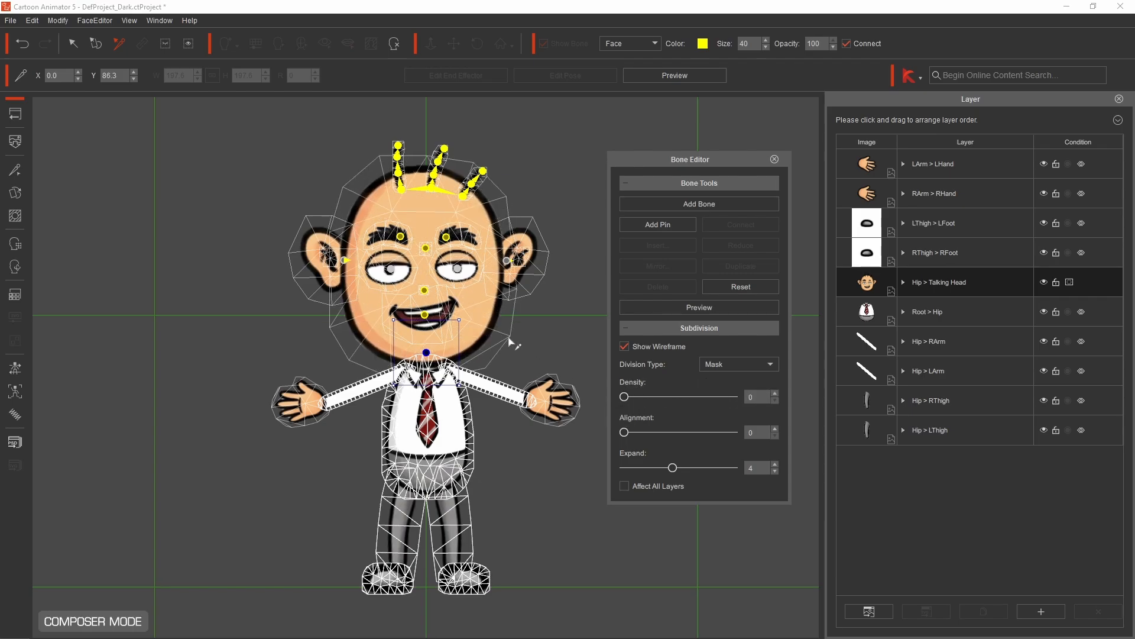
pyautogui.moveTo(625, 396); pyautogui.dragTo(760, 397)
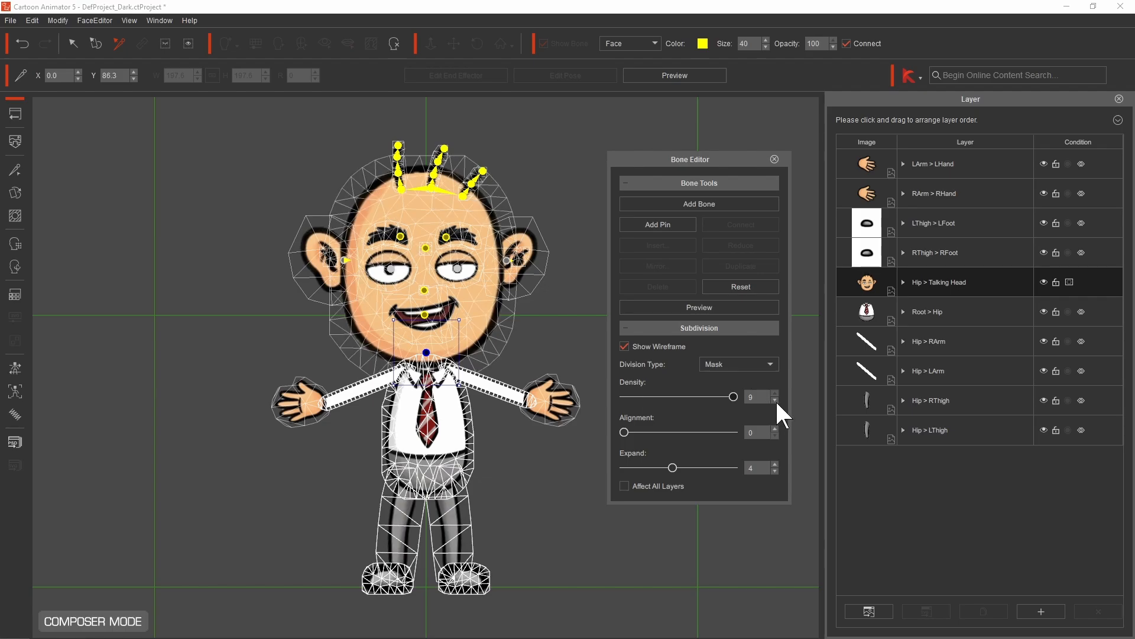
# Step: Set the head's mesh alignment to 9 and close the Bone Editor
pyautogui.moveTo(673, 158); pyautogui.dragTo(667, 114)
pyautogui.moveTo(619, 385); pyautogui.dragTo(727, 388)
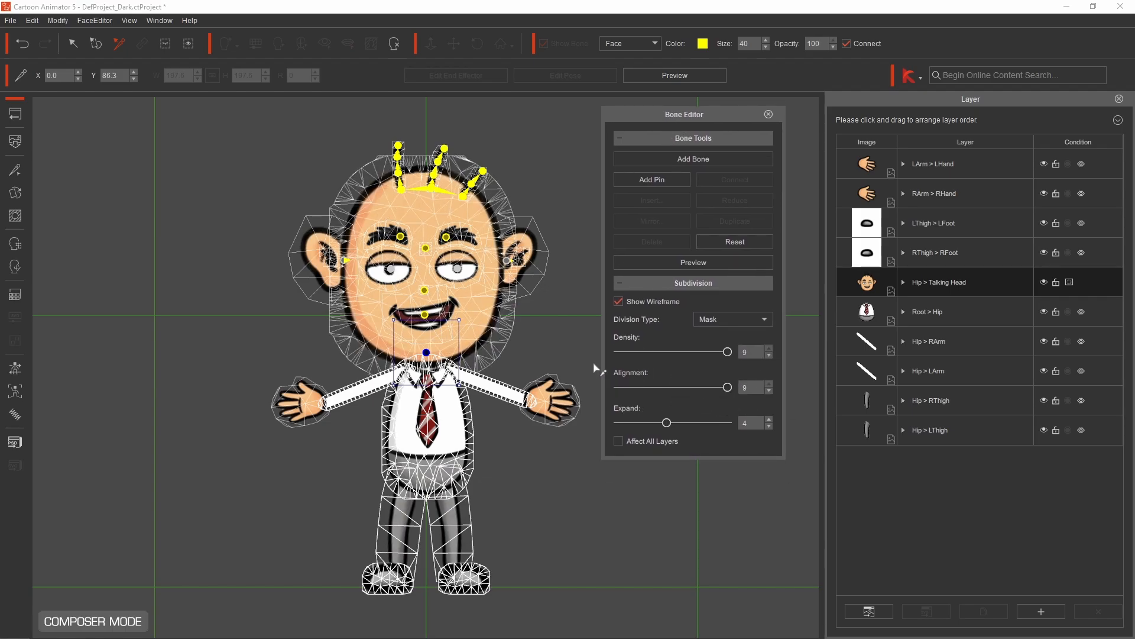
pyautogui.click(768, 114)
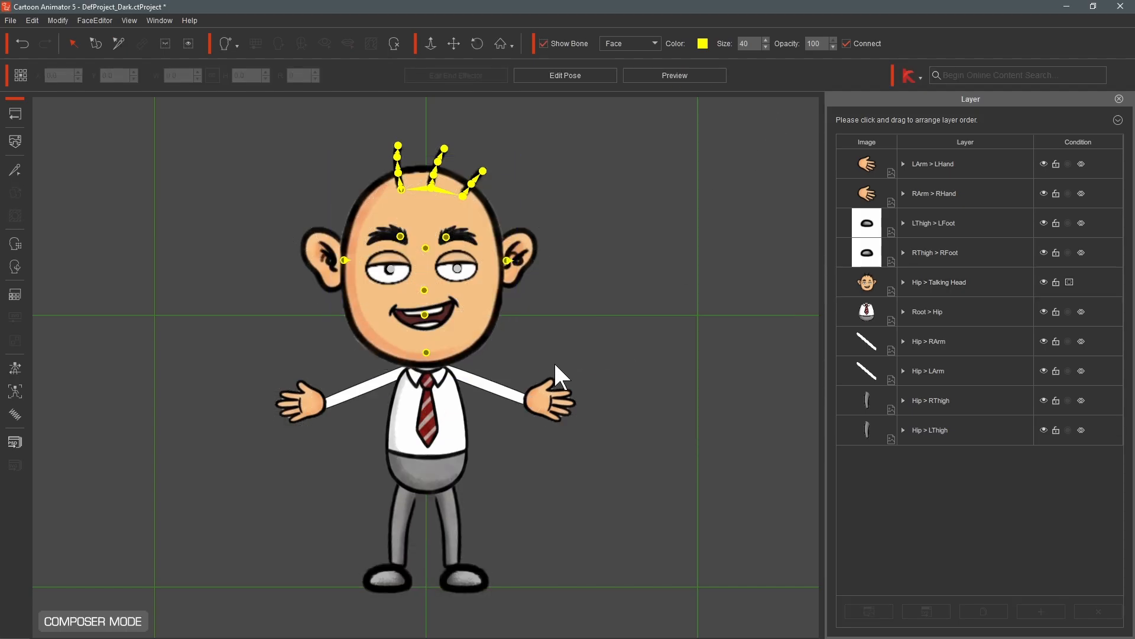
# Step: Show the wireframe for the LHand sprite and set its mesh density to 9
pyautogui.click(540, 400)
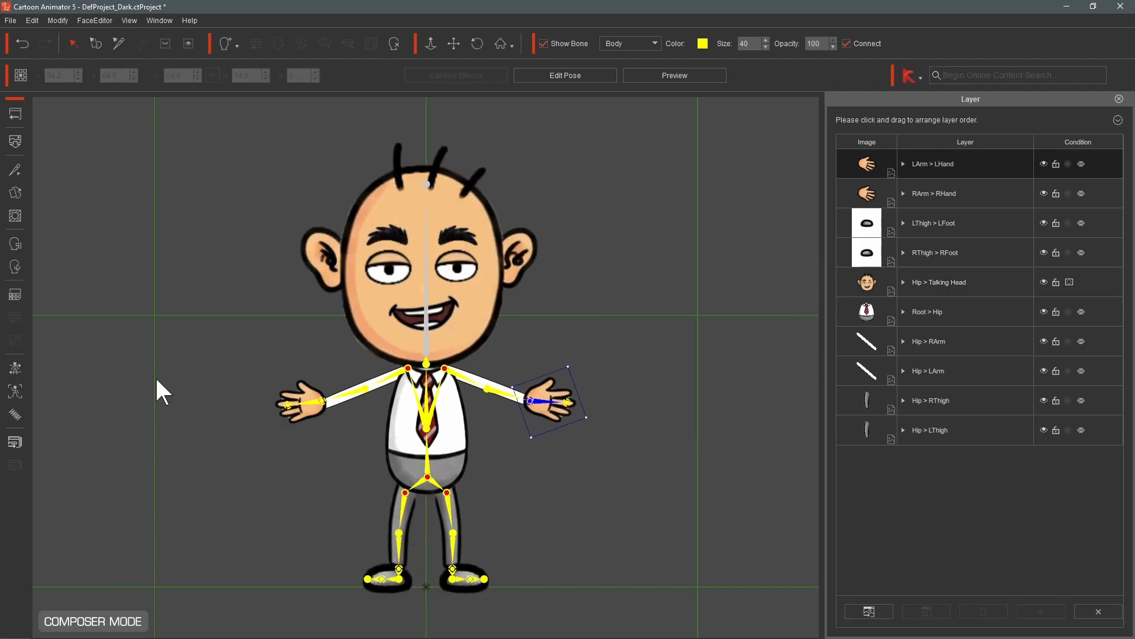
pyautogui.click(16, 170)
pyautogui.click(627, 304)
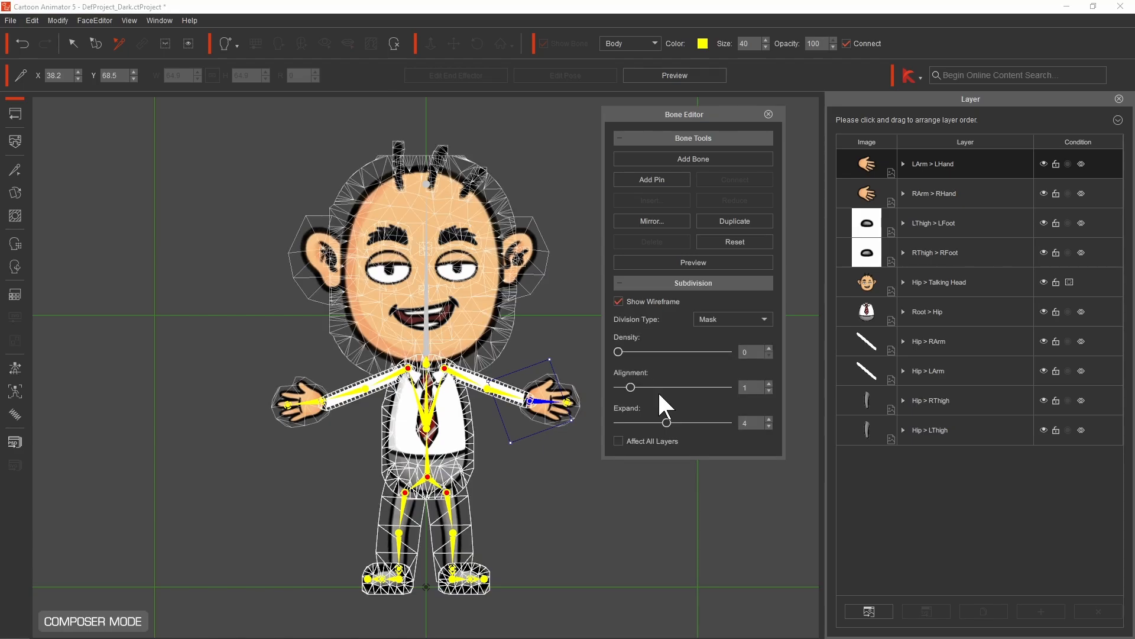
pyautogui.moveTo(619, 351); pyautogui.dragTo(727, 352)
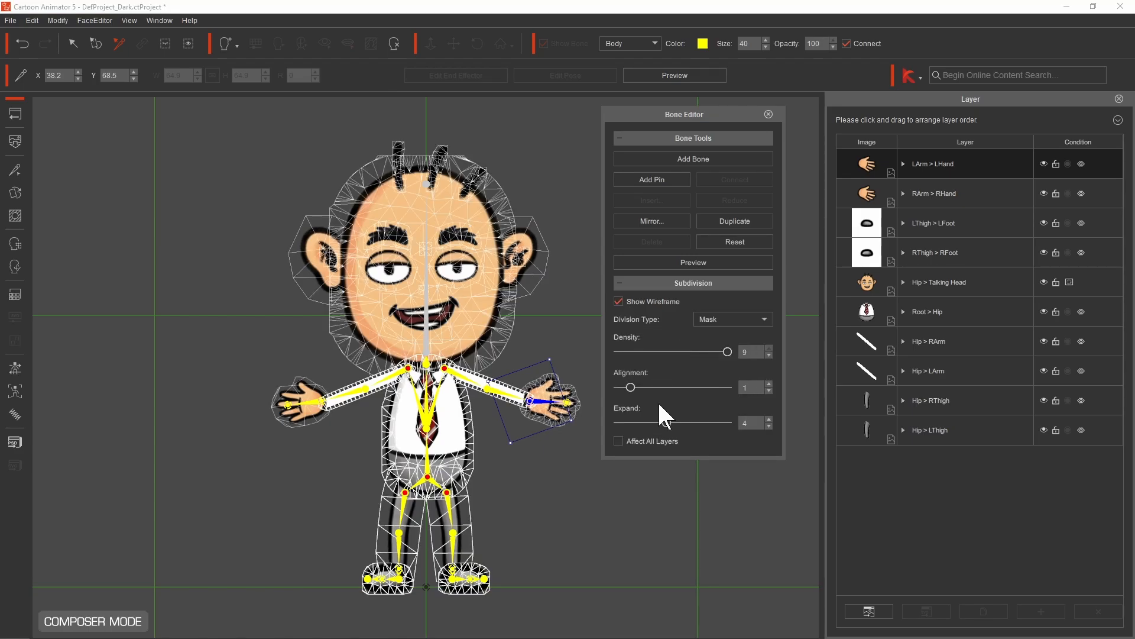
# Step: Set the RHand sprite's mesh density and alignment to 9, and close the Bone Editor
pyautogui.click(305, 397)
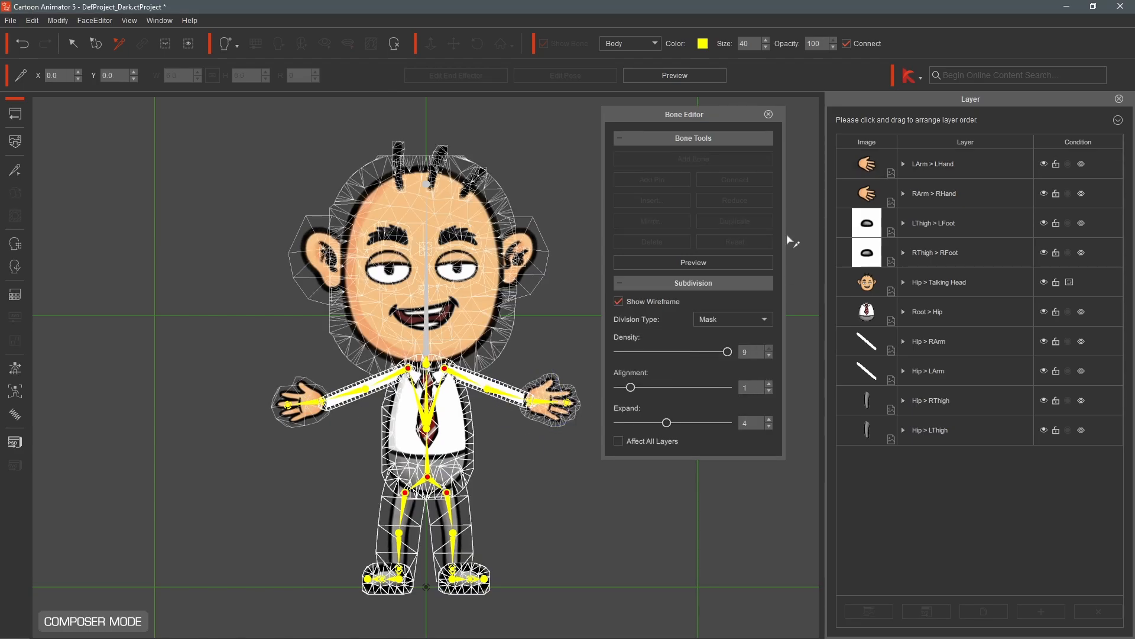
pyautogui.moveTo(631, 387); pyautogui.dragTo(729, 388)
pyautogui.click(768, 114)
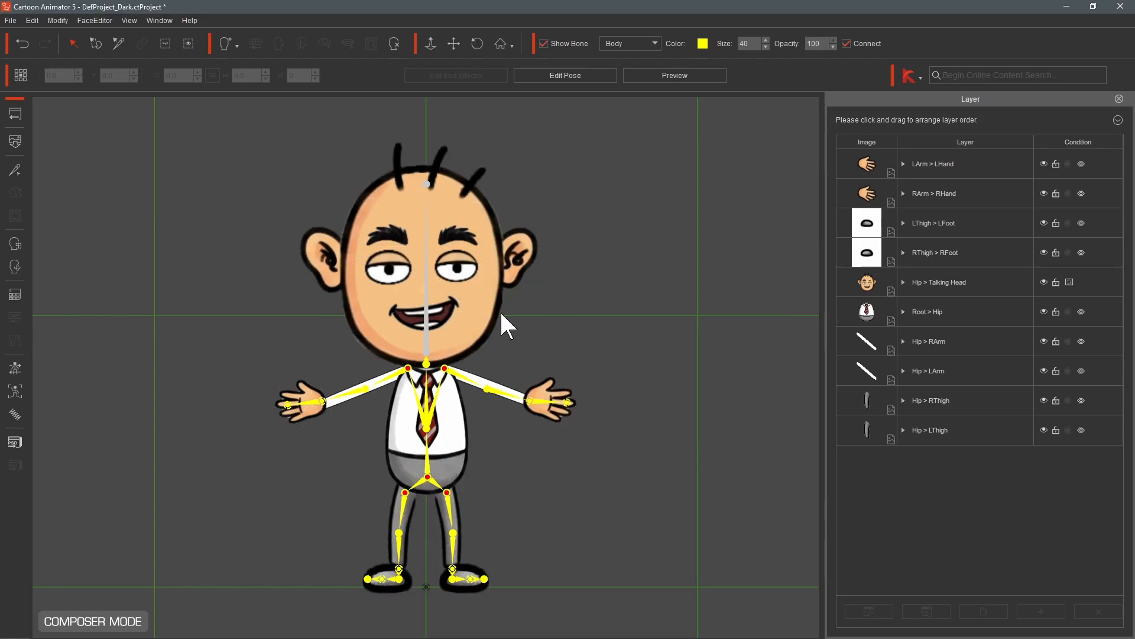
pyautogui.click(305, 399)
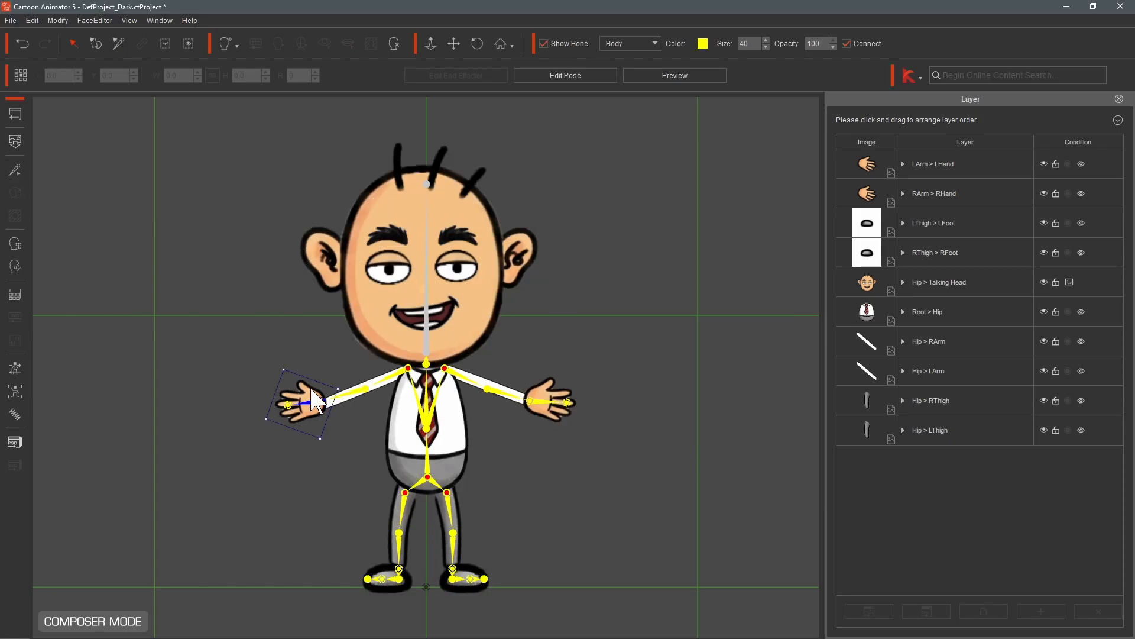
pyautogui.click(14, 171)
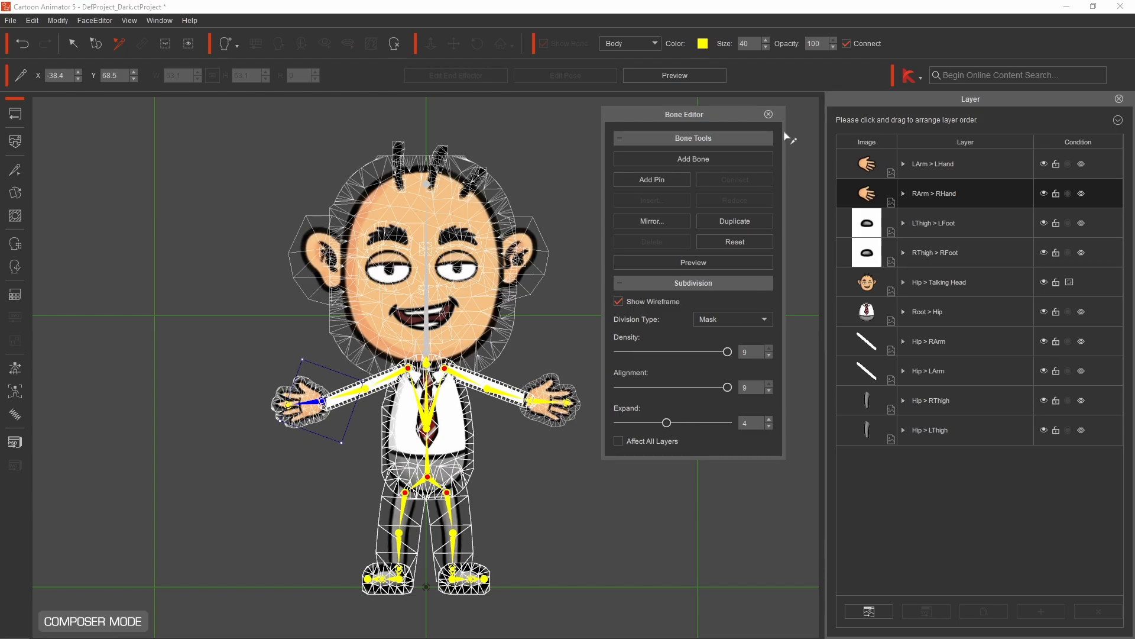
pyautogui.click(768, 114)
pyautogui.click(596, 513)
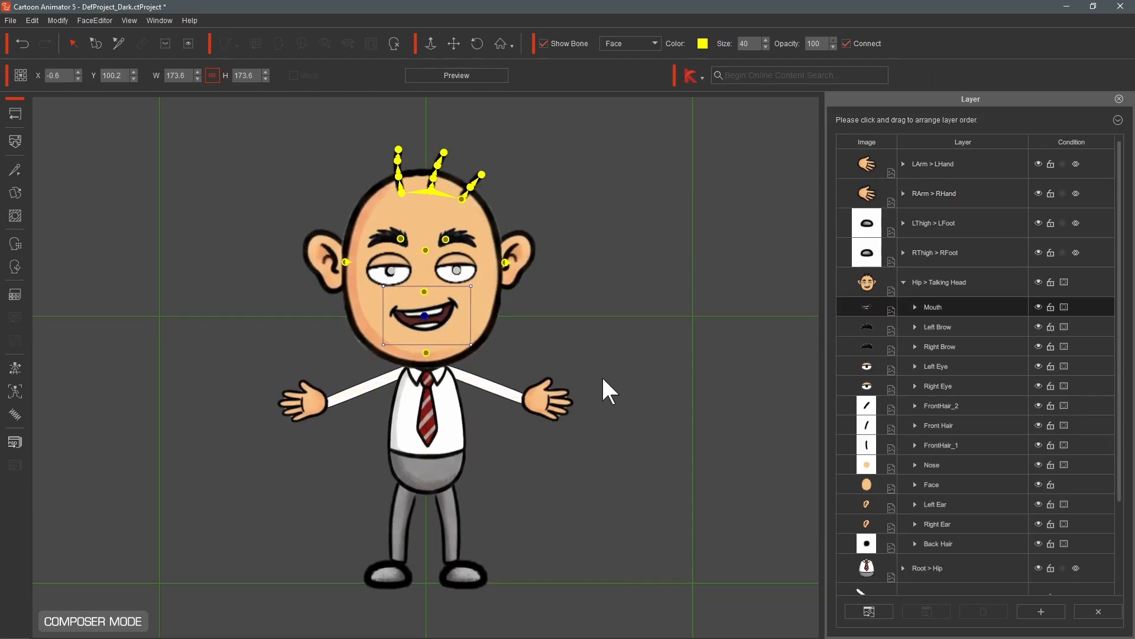
# Step: Replace the mouth's SmileOpen sprite with SMILE 1.png, scaled to about 153.8 at X -0.3, Y 99.2
pyautogui.doubleClick(447, 321)
pyautogui.click(696, 375)
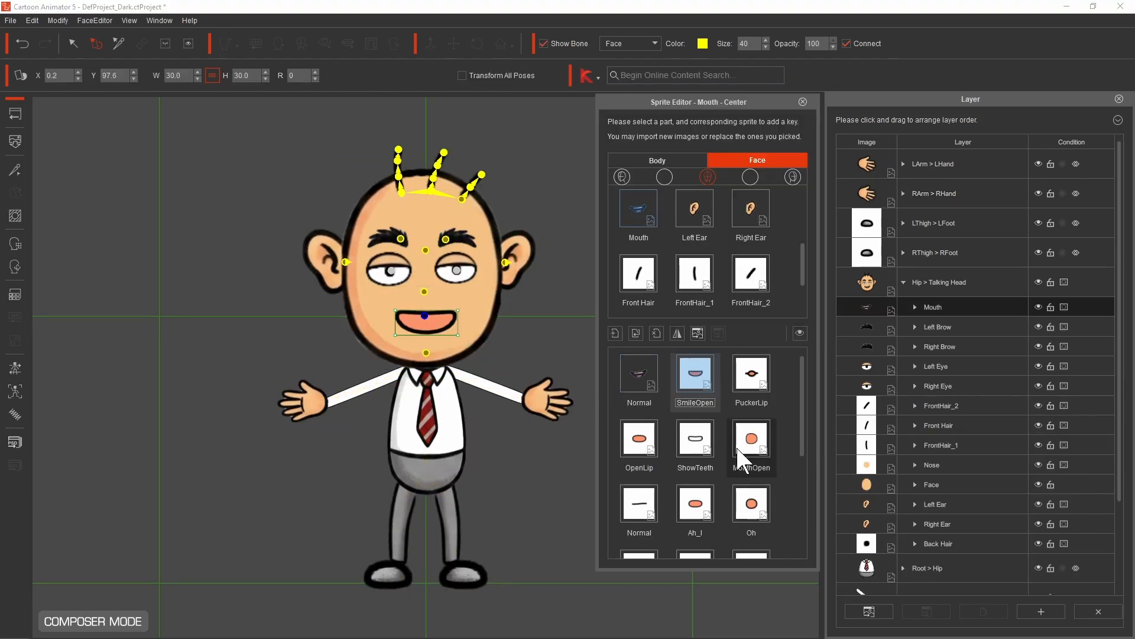
pyautogui.doubleClick(718, 423)
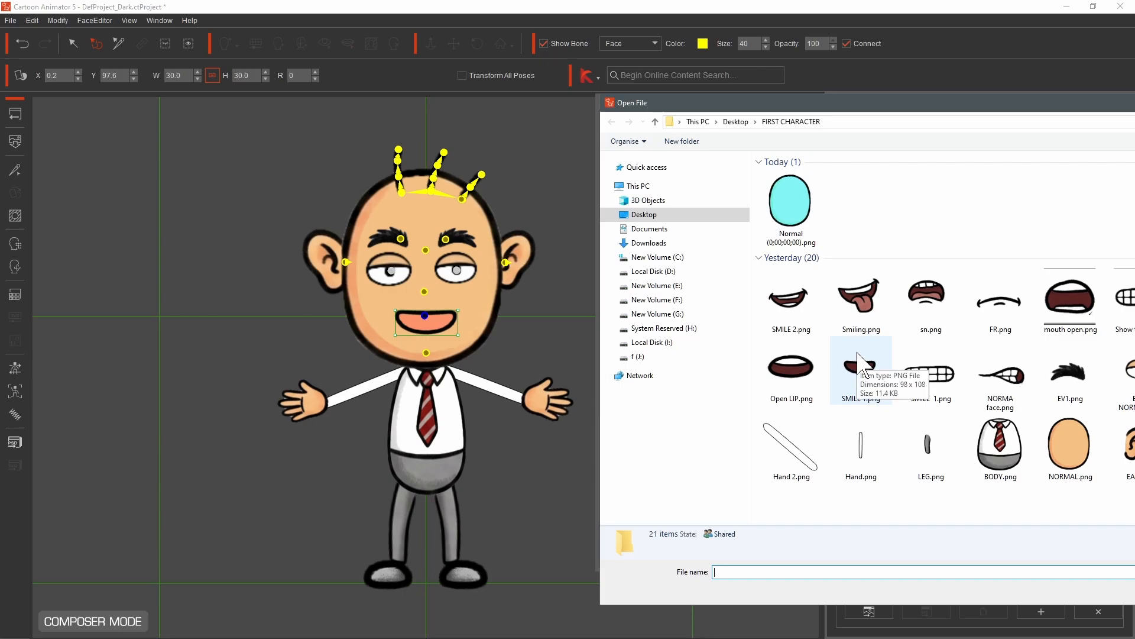
pyautogui.doubleClick(858, 359)
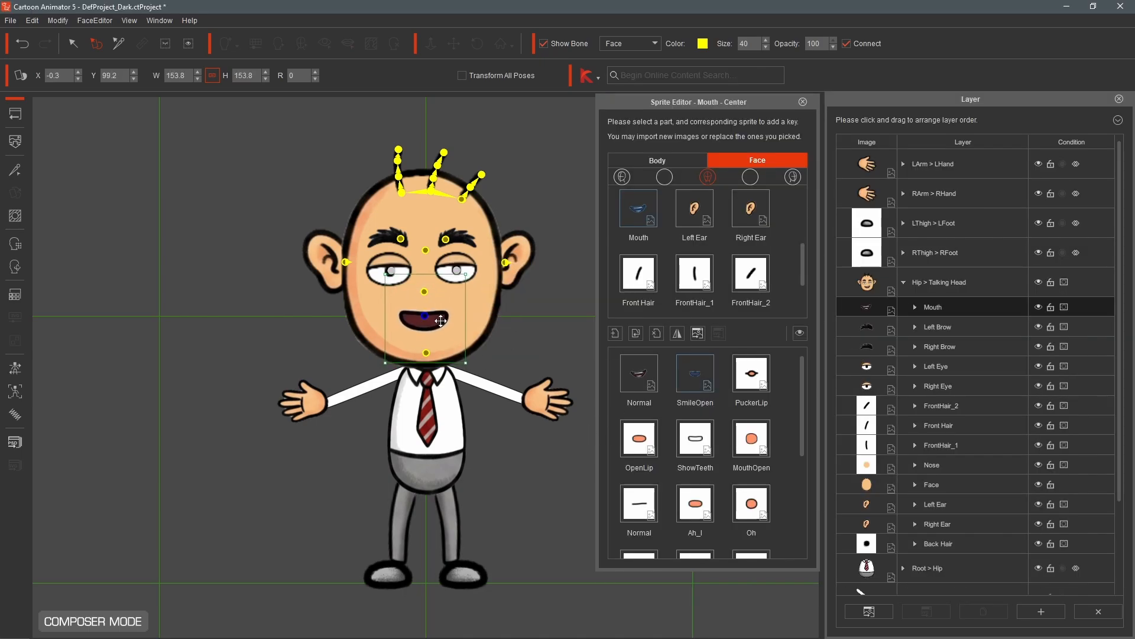
# Step: Replace the mouth's OpenLip sprite with Open LIP.png scaled to about 118.6, and the ShowTeeth sprite with the teeth image SMILE 1.png
pyautogui.click(753, 391)
pyautogui.doubleClick(639, 442)
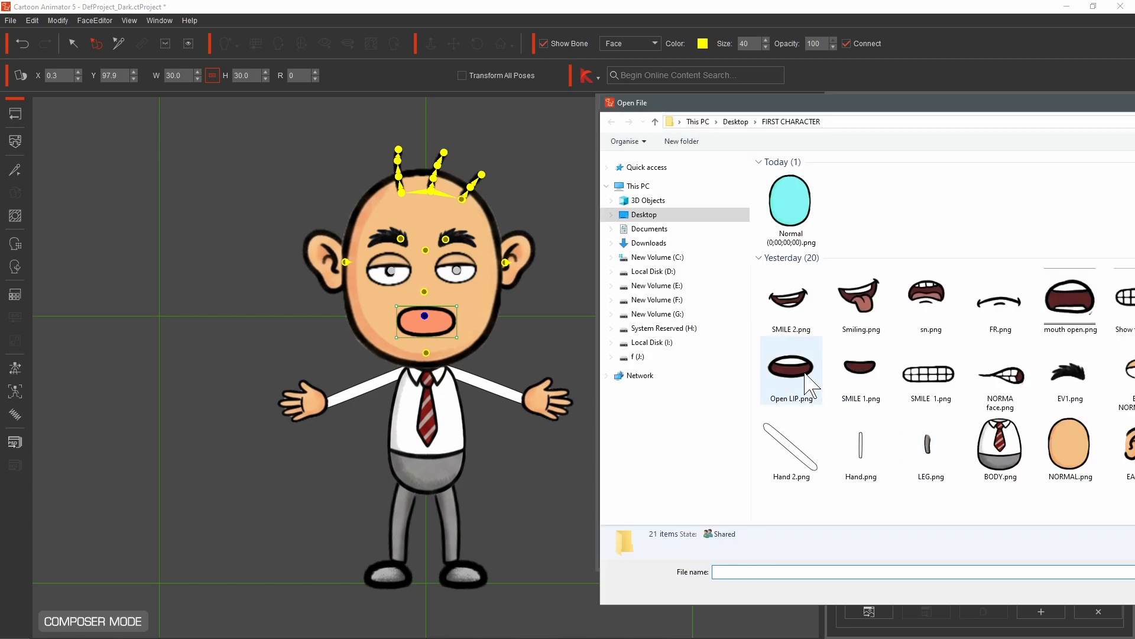
pyautogui.doubleClick(805, 373)
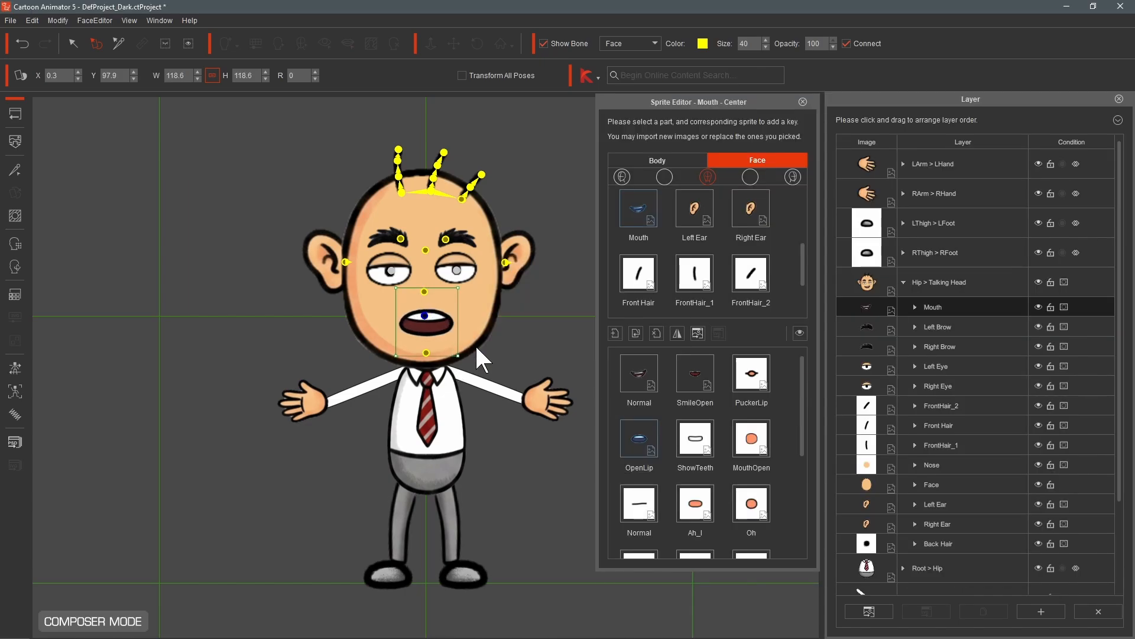
pyautogui.moveTo(447, 330)
pyautogui.mouseDown()
pyautogui.moveTo(464, 341)
pyautogui.moveTo(450, 324)
pyautogui.mouseUp()
pyautogui.doubleClick(690, 442)
pyautogui.doubleClick(931, 373)
# Step: Replace the MouthOpen sprite with mouth open.png, scaled to about 107.3 at X -1.2, Y 100.1
pyautogui.doubleClick(753, 451)
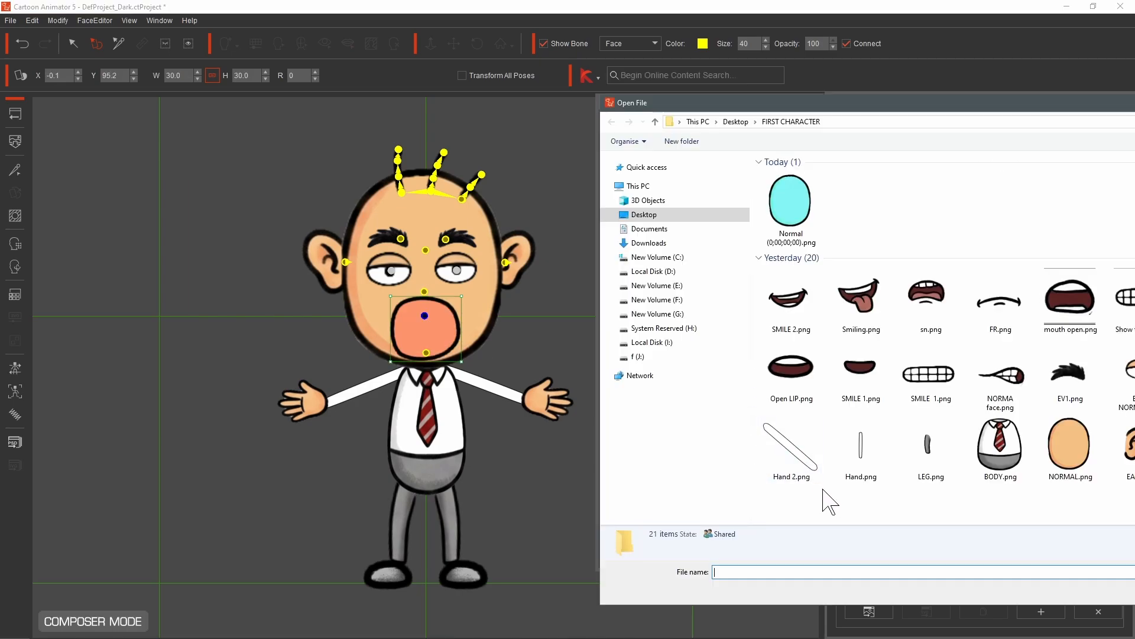
pyautogui.doubleClick(1070, 297)
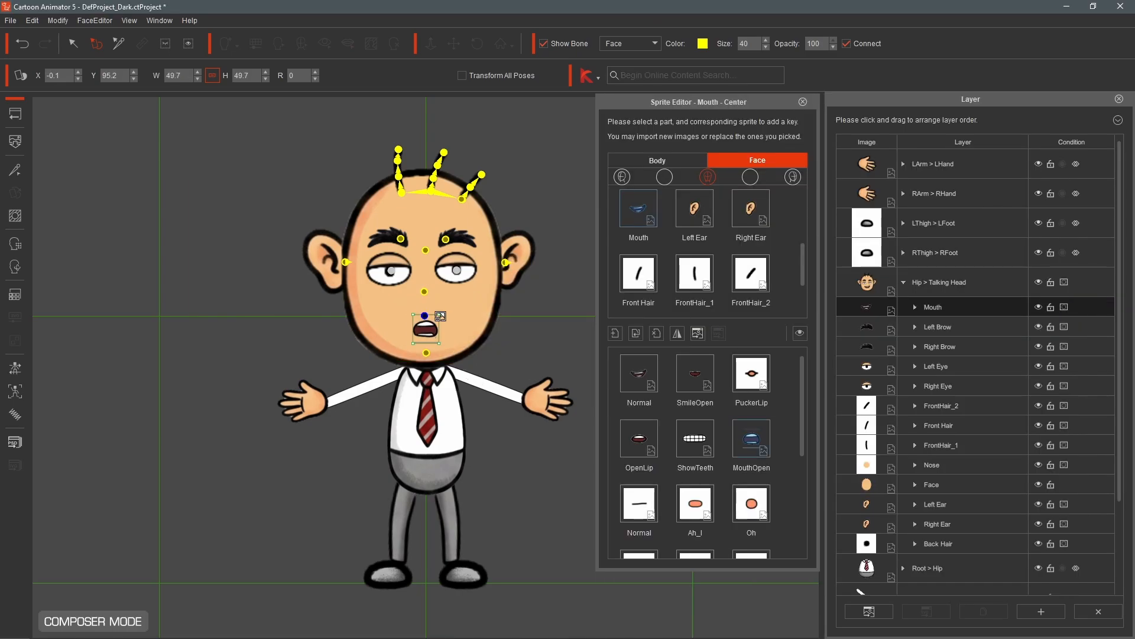
pyautogui.moveTo(444, 318); pyautogui.dragTo(416, 315)
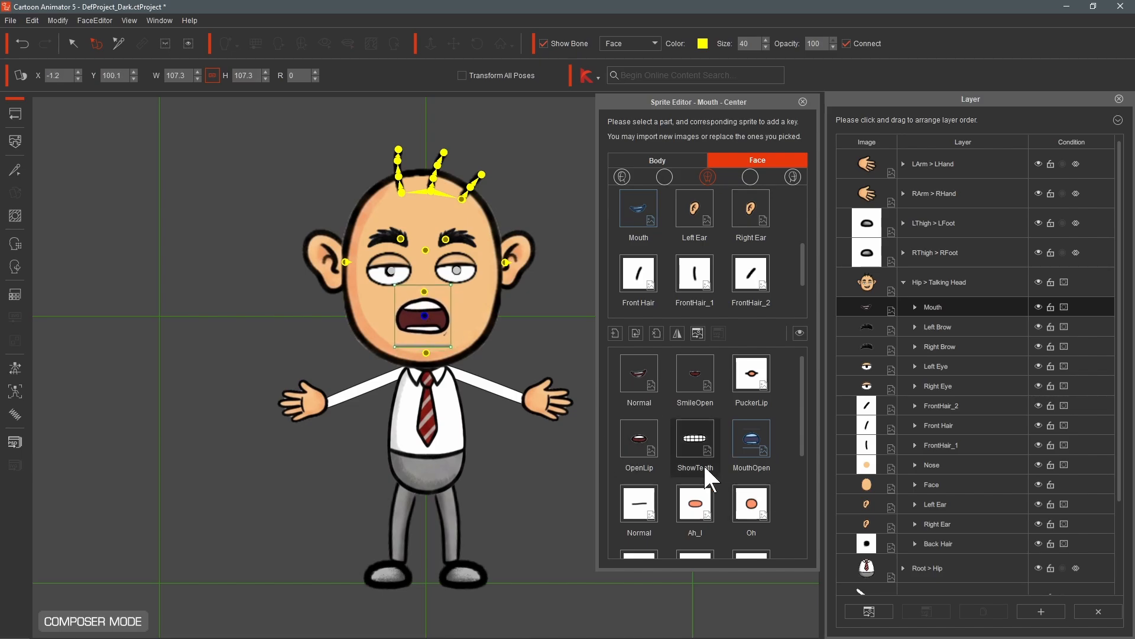
# Step: Replace the mouth's second Normal sprite with FR.png, scaled to about 115.8 at X 0.1, Y 100.9
pyautogui.click(638, 505)
pyautogui.moveTo(801, 435); pyautogui.dragTo(796, 481)
pyautogui.doubleClick(637, 474)
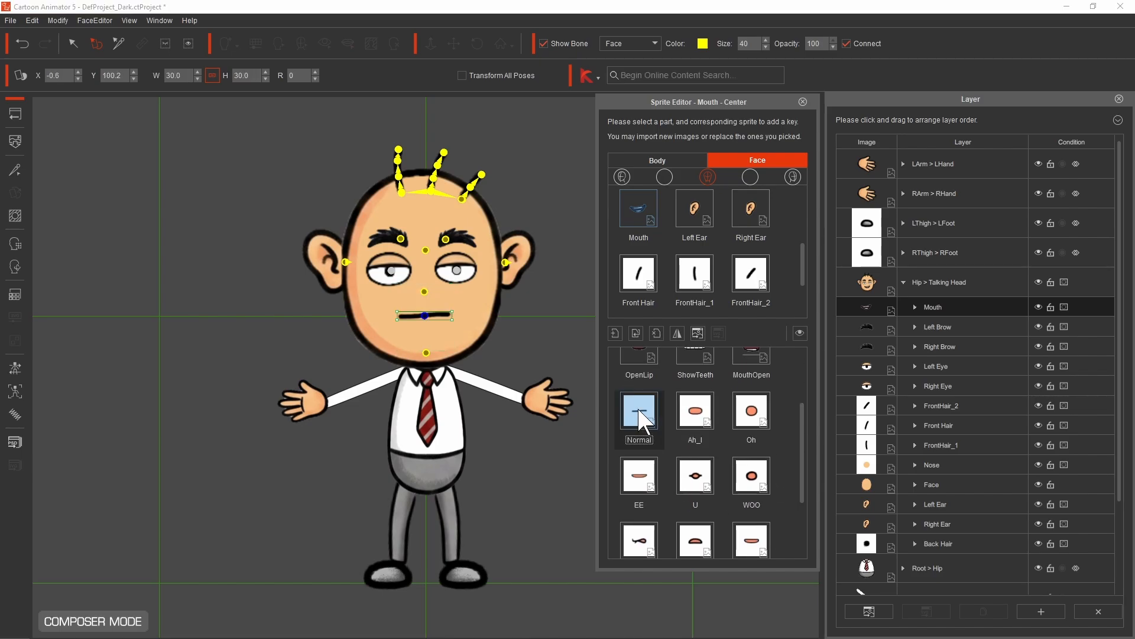
pyautogui.doubleClick(1001, 302)
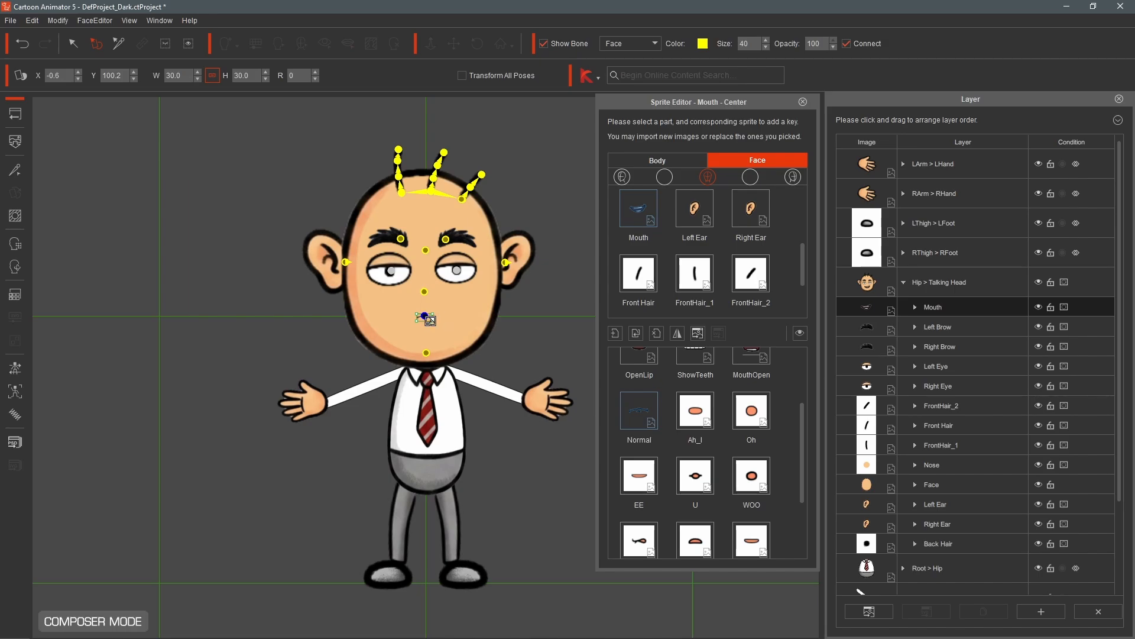
pyautogui.moveTo(466, 345); pyautogui.dragTo(437, 315)
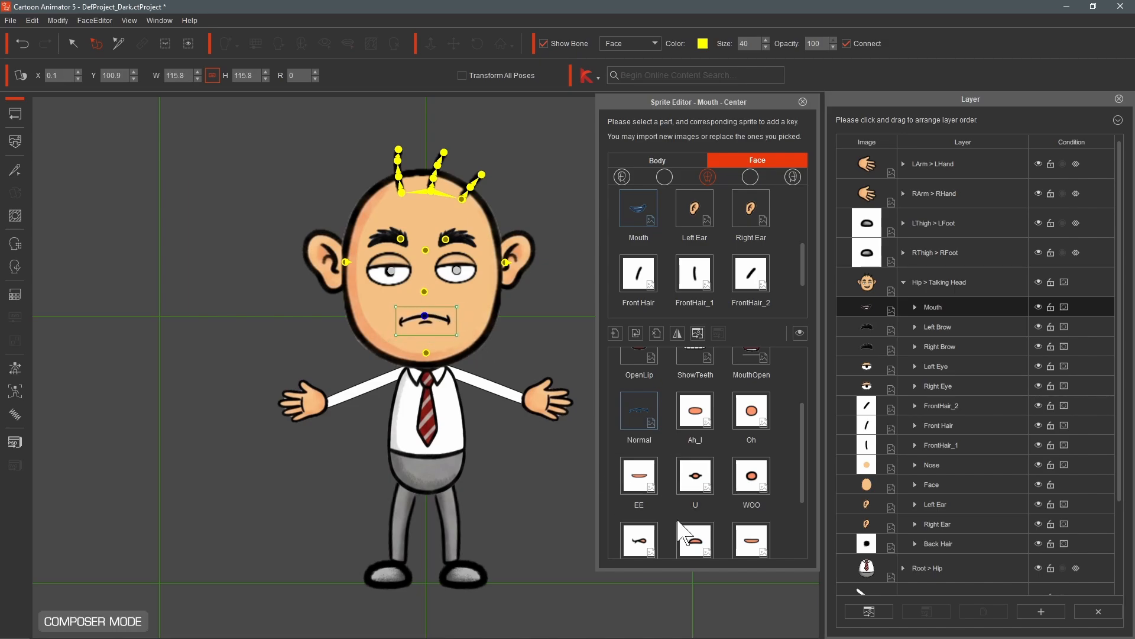
# Step: Replace the mouth's Ah_I sprite with Open LIP.png, scaled to about 108.7 at X -0.6, Y 98.1
pyautogui.moveTo(803, 450); pyautogui.dragTo(801, 459)
pyautogui.click(696, 395)
pyautogui.click(636, 333)
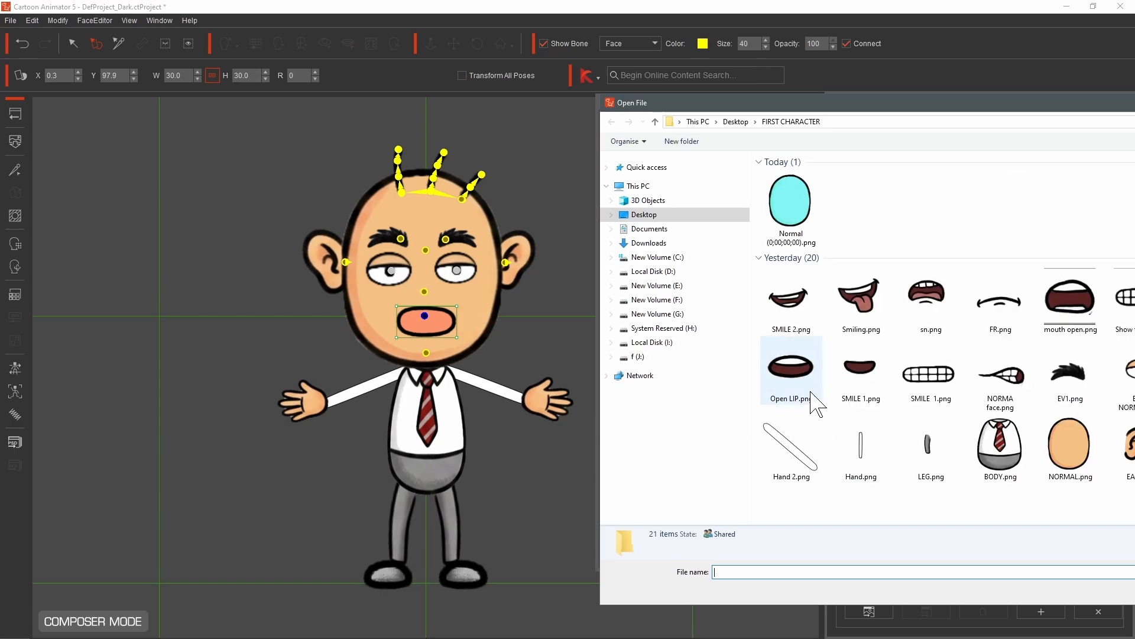
pyautogui.doubleClick(809, 392)
pyautogui.moveTo(435, 329); pyautogui.dragTo(480, 373)
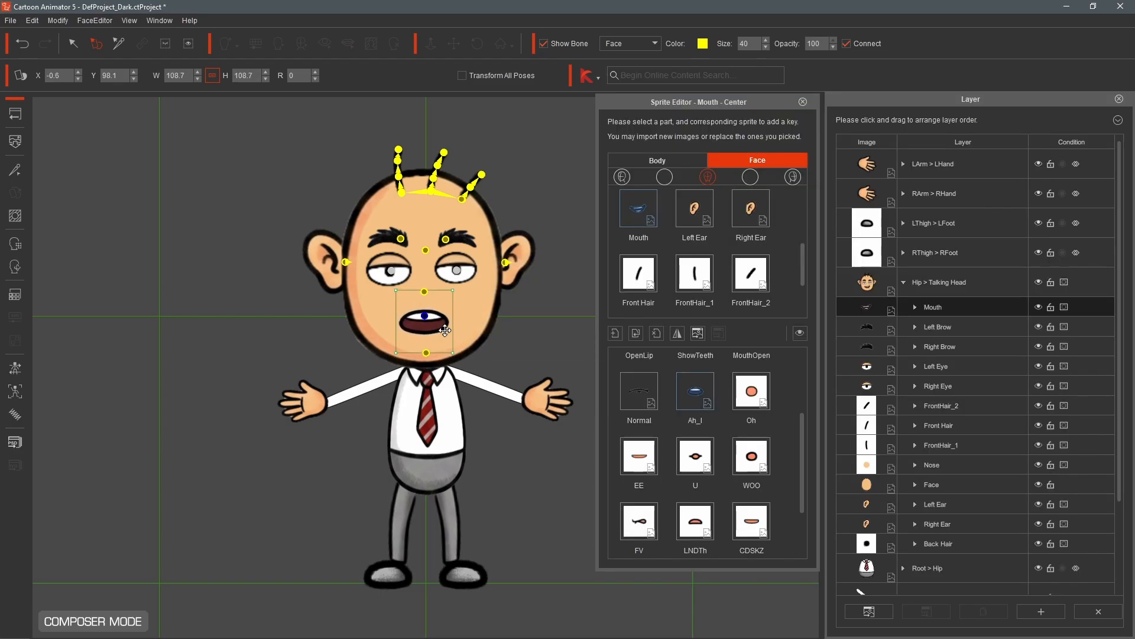
# Step: Replace the mouth's Oh sprite with mouth open.png and the EE sprite with the teeth image, enlarging both to suit the face
pyautogui.doubleClick(750, 418)
pyautogui.doubleClick(1064, 363)
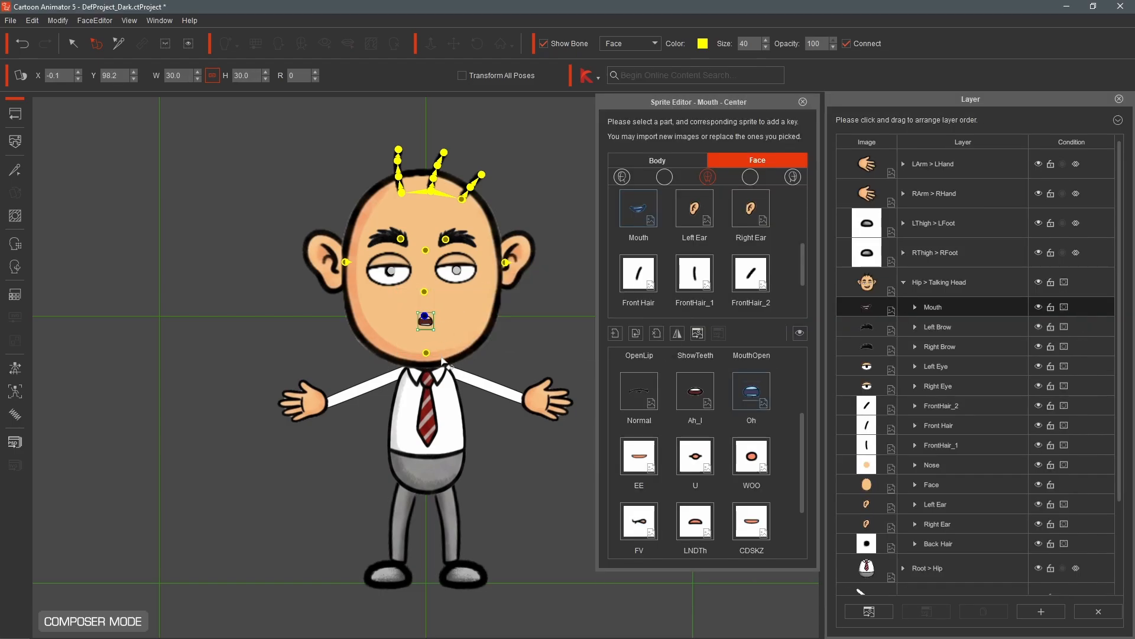
pyautogui.doubleClick(639, 456)
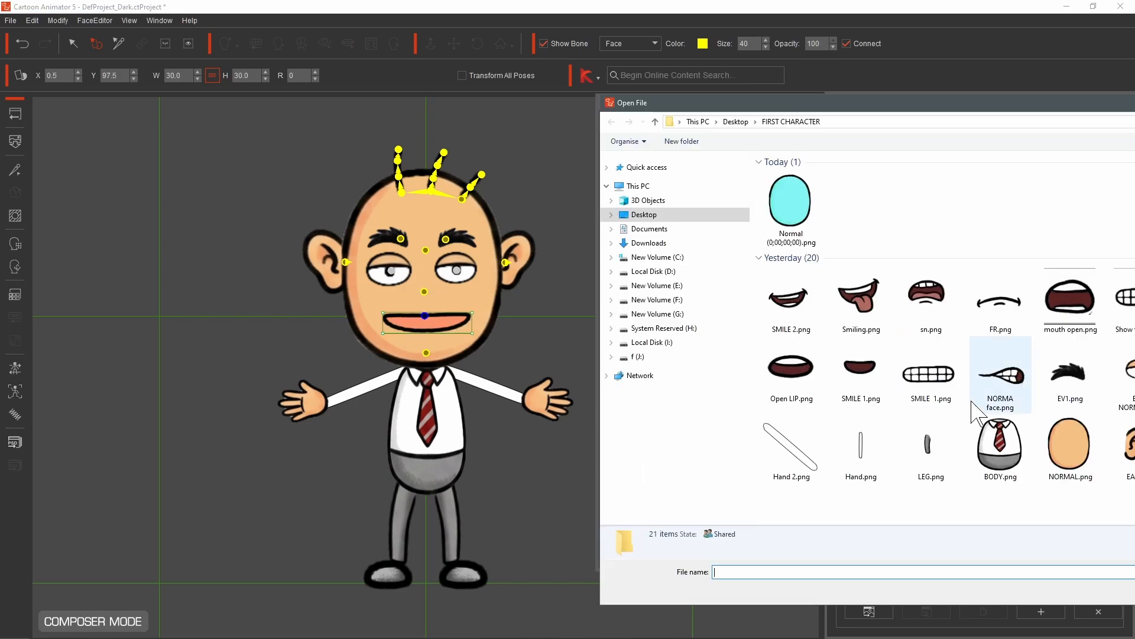
pyautogui.doubleClick(1125, 311)
pyautogui.moveTo(435, 327)
pyautogui.mouseDown()
pyautogui.moveTo(459, 357)
pyautogui.moveTo(443, 322)
pyautogui.mouseUp()
# Step: Replace the mouth's U sprite with an enlarged NORMA face.png and the WOO sprite with sn.png scaled to about 139.6 at X 1.5, Y 96.4
pyautogui.doubleClick(700, 464)
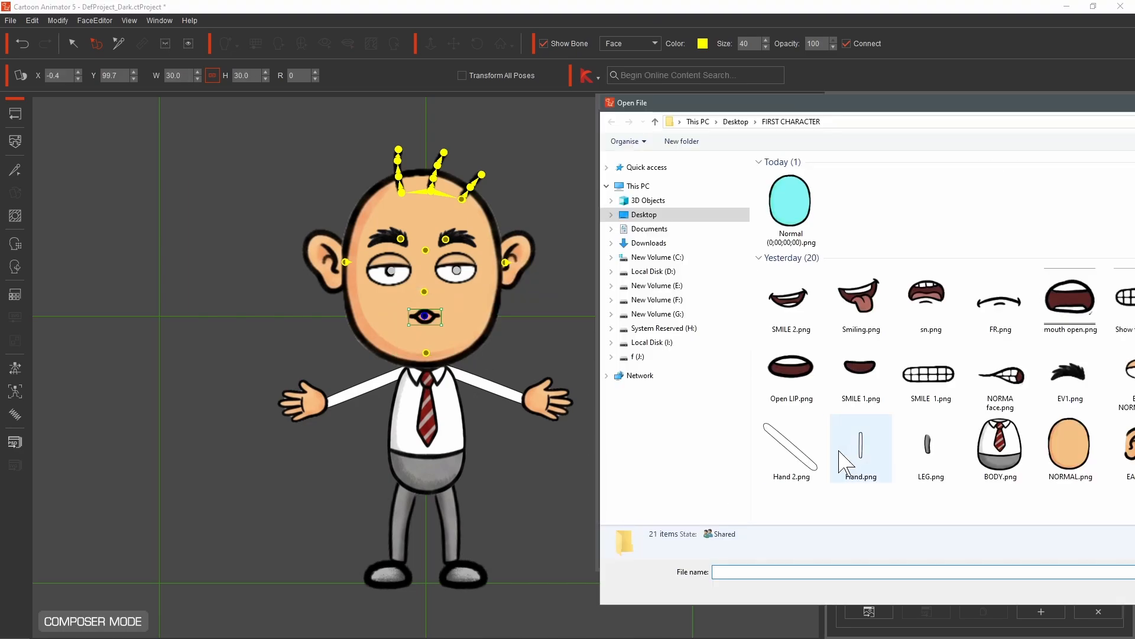
pyautogui.doubleClick(1000, 372)
pyautogui.moveTo(442, 326); pyautogui.dragTo(457, 339)
pyautogui.doubleClick(742, 479)
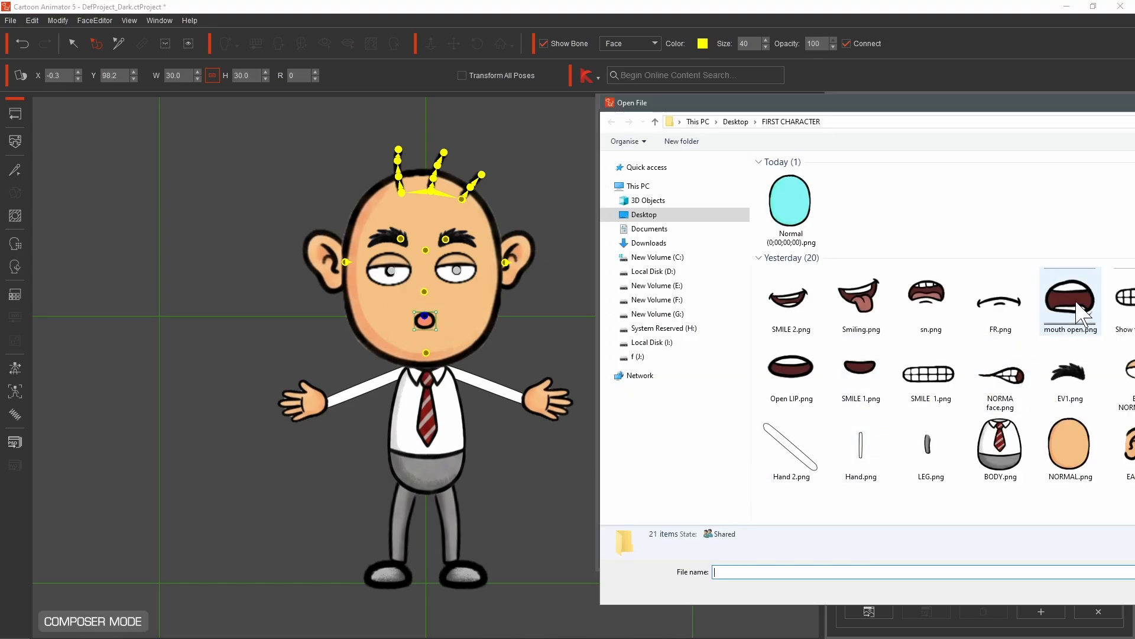
pyautogui.click(938, 296)
pyautogui.doubleClick(937, 297)
pyautogui.moveTo(436, 327)
pyautogui.mouseDown()
pyautogui.moveTo(456, 349)
pyautogui.moveTo(442, 315)
pyautogui.mouseUp()
# Step: Replace the FV sprite with an enlarged NORMA face.png and the LNDTh sprite with Smiling.png scaled to about 122.5 at X -0.1, Y 99.3
pyautogui.scroll(-2, 804, 490)
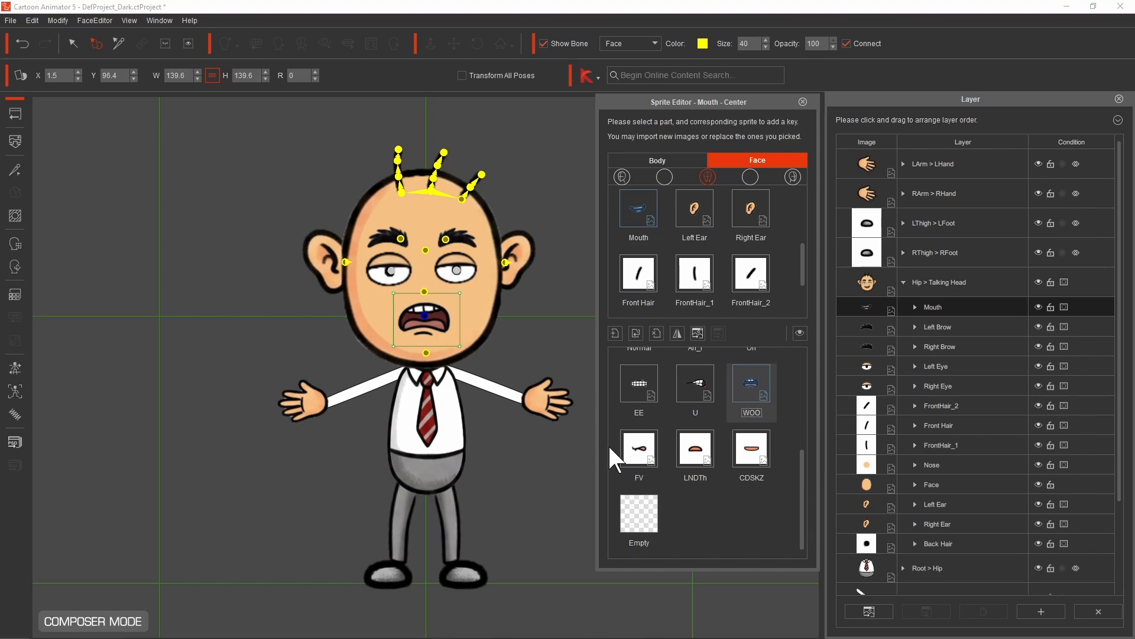
pyautogui.doubleClick(624, 458)
pyautogui.doubleClick(1000, 374)
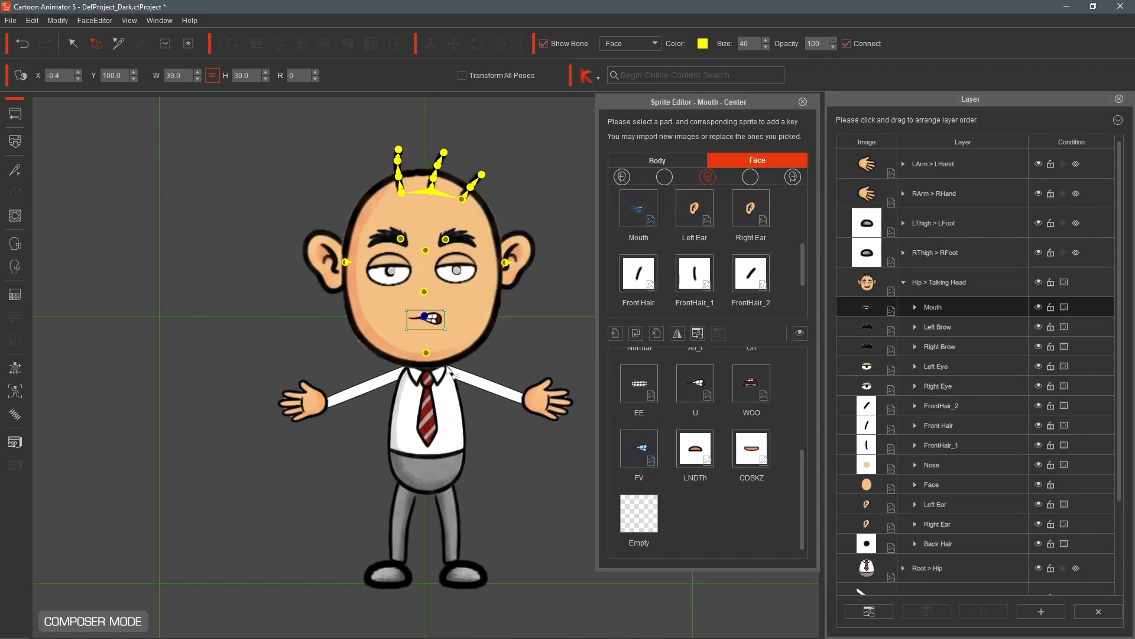
pyautogui.moveTo(446, 325); pyautogui.dragTo(466, 345)
pyautogui.doubleClick(693, 450)
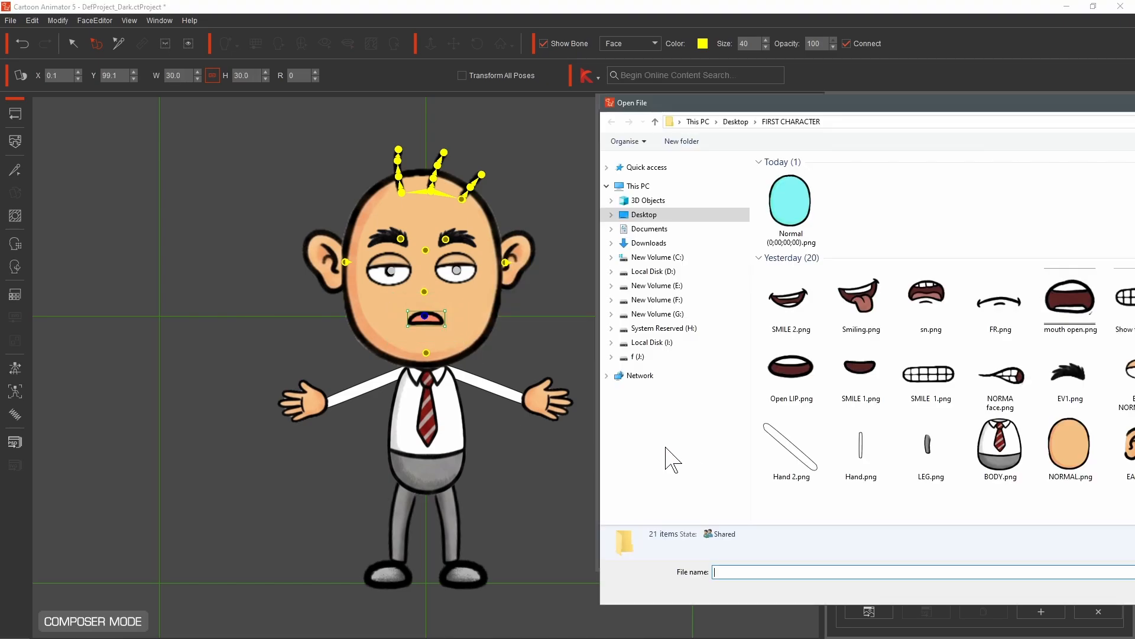
pyautogui.doubleClick(929, 295)
pyautogui.moveTo(435, 326); pyautogui.dragTo(462, 341)
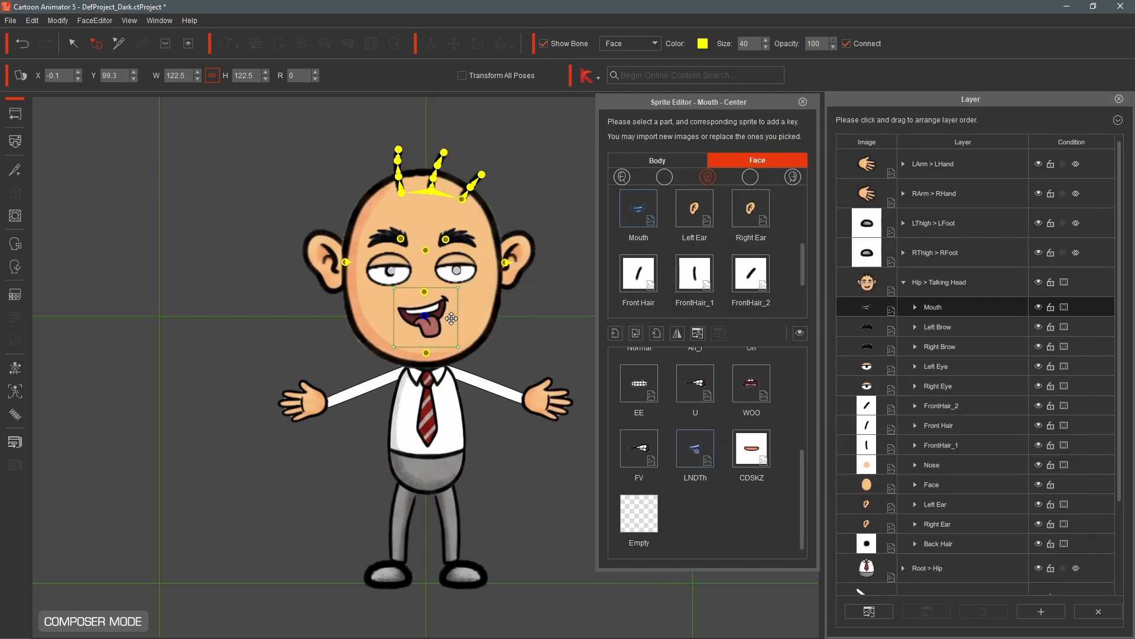
# Step: Replace the mouth's CDSKZ sprite with the open-mouth image SMILE 1.png, scaled to about 162.6 at X -0.4, Y 98.4
pyautogui.doubleClick(751, 449)
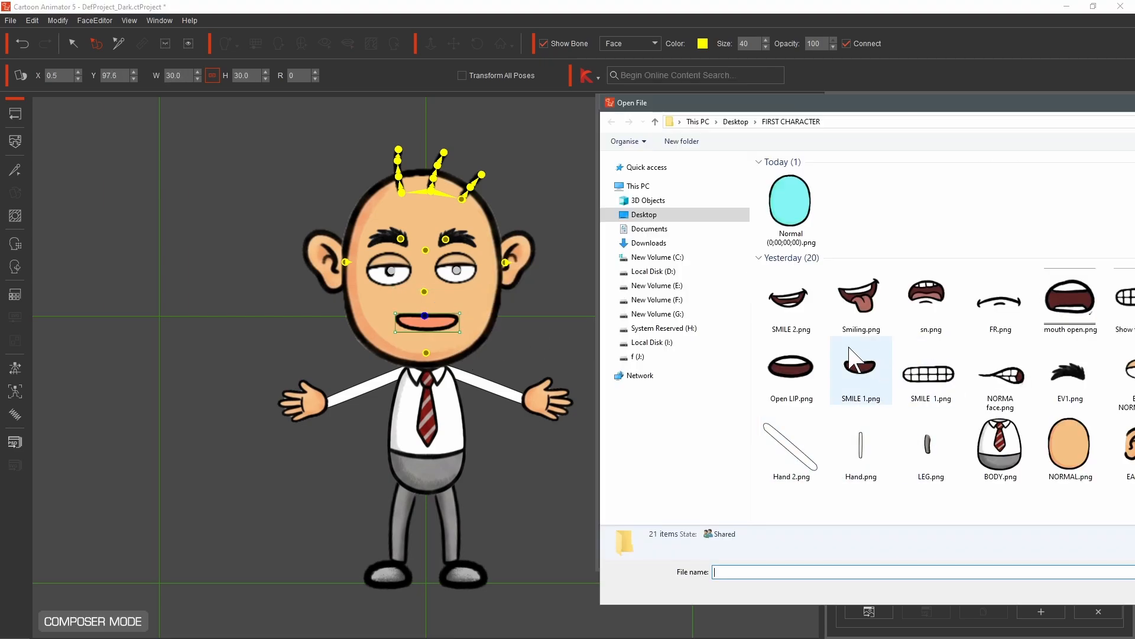
pyautogui.doubleClick(853, 377)
pyautogui.moveTo(434, 328); pyautogui.dragTo(491, 366)
pyautogui.moveTo(450, 329); pyautogui.dragTo(447, 327)
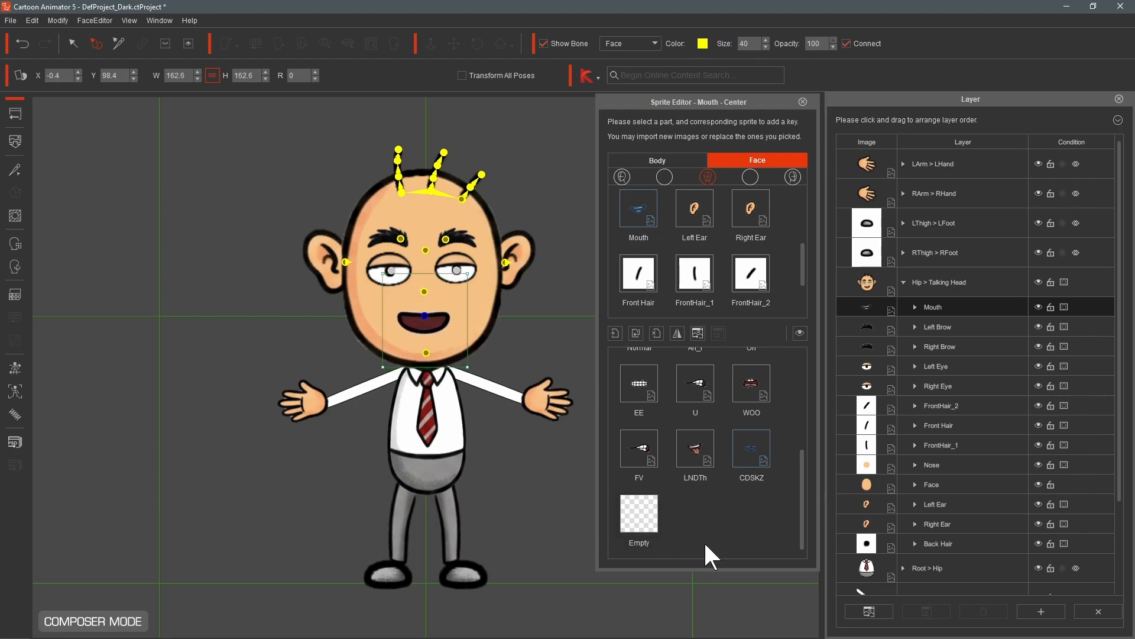
pyautogui.doubleClick(753, 453)
# Step: Close the sprite editor, return from composer mode to the stage and select the character
pyautogui.click(803, 101)
pyautogui.click(373, 332)
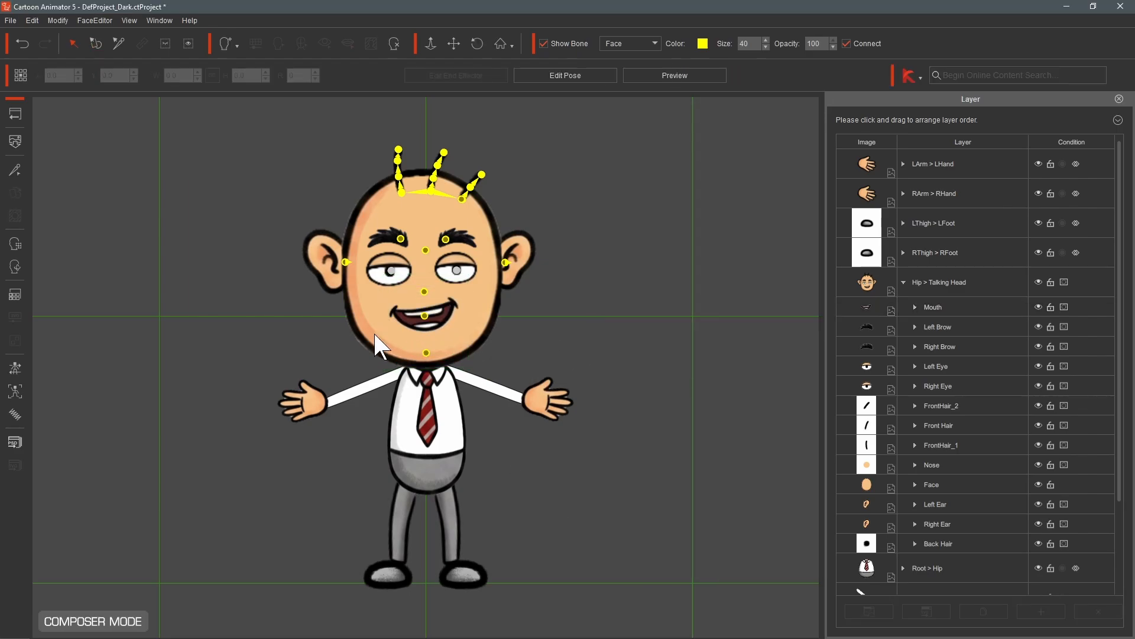
pyautogui.click(14, 114)
pyautogui.click(540, 436)
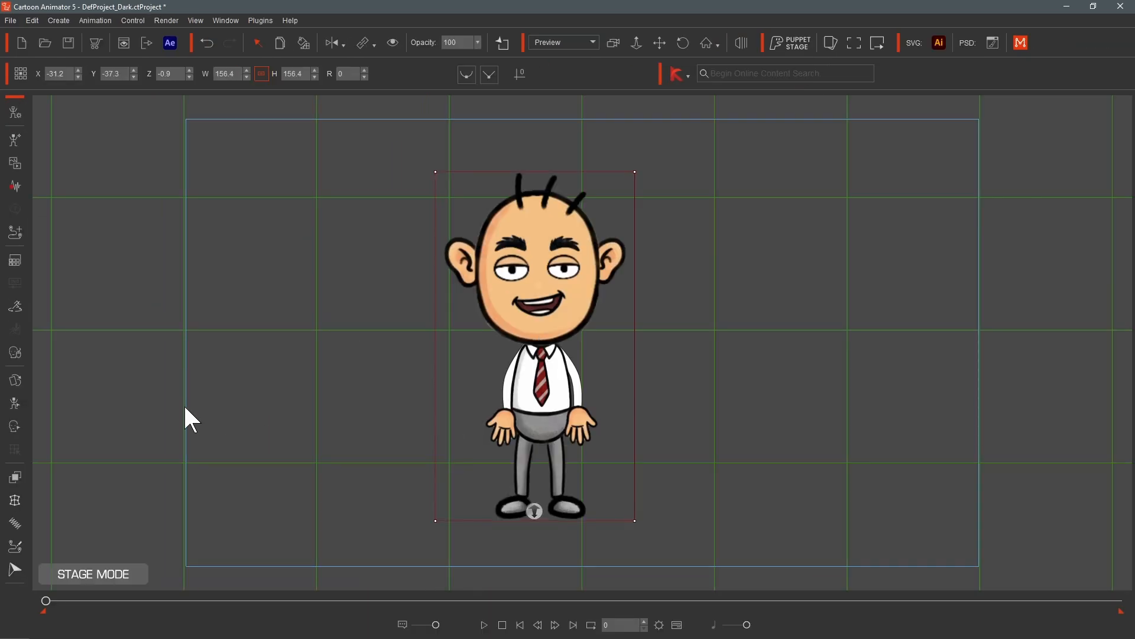
# Step: Create a voice script for the character from a wave file and play back the lip-sync
pyautogui.click(15, 187)
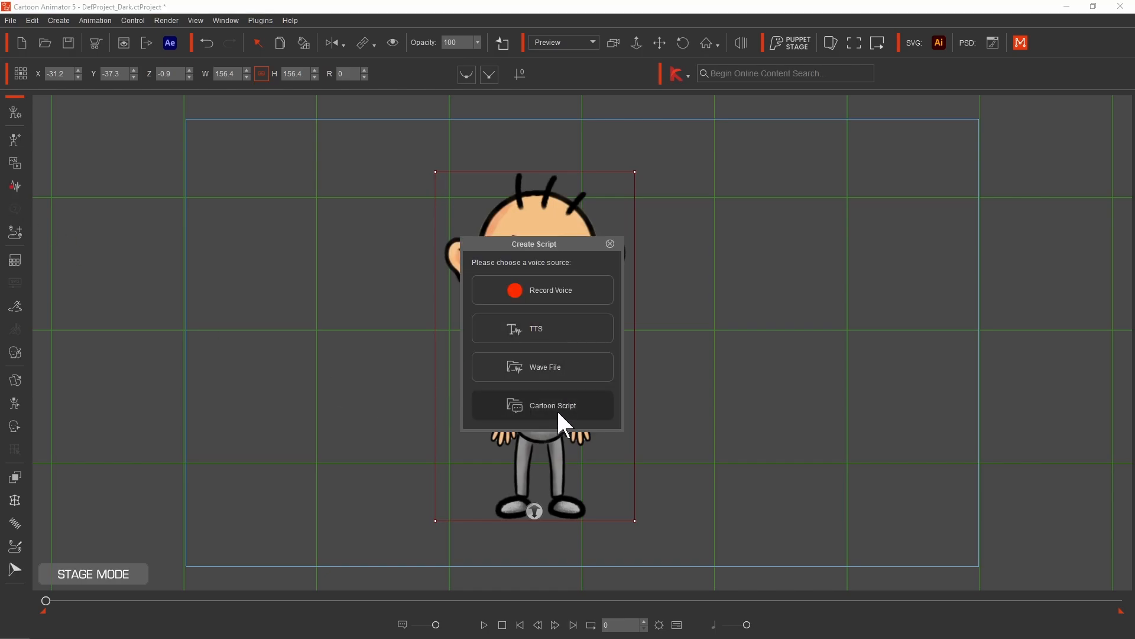
pyautogui.click(559, 369)
pyautogui.doubleClick(207, 112)
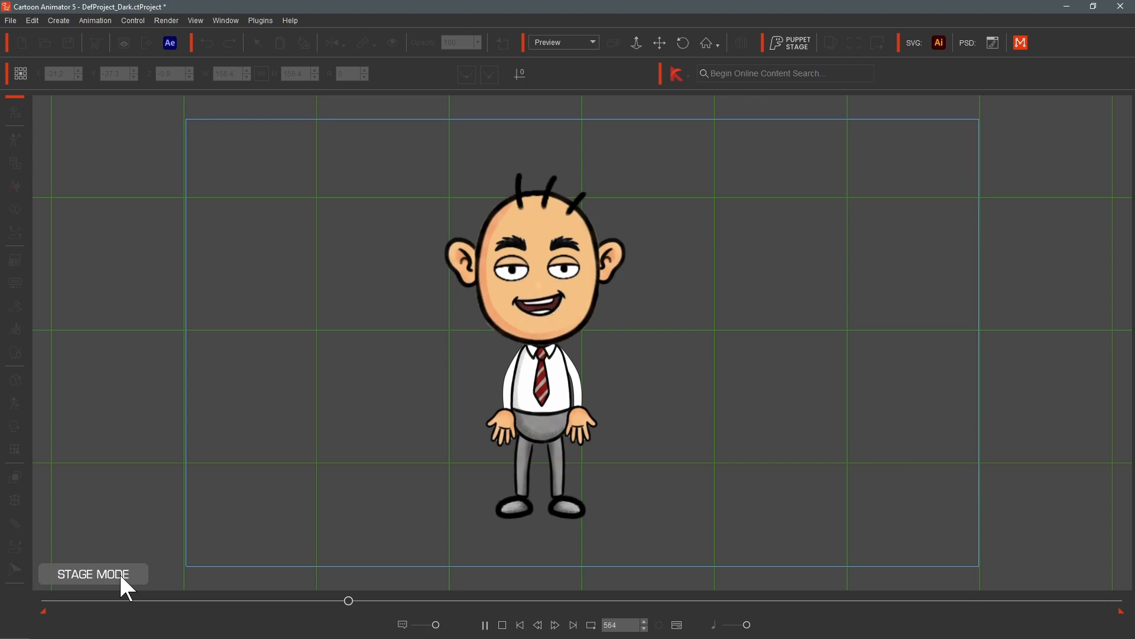
pyautogui.press('space')
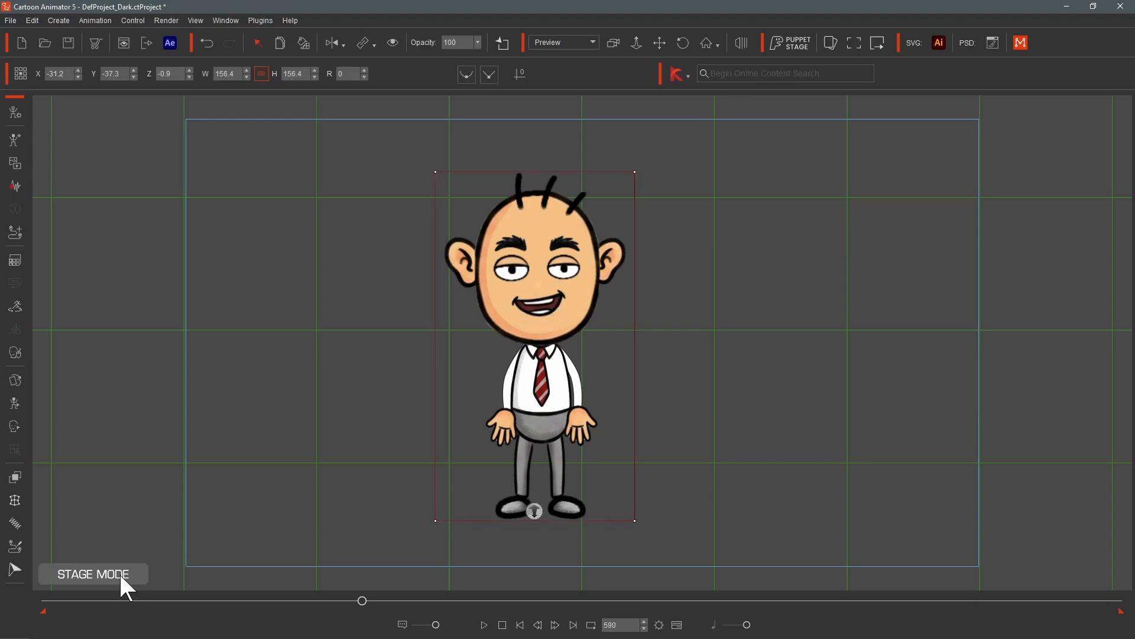
# Step: Review the mouth's assigned sprites in composer mode's sprite editor, then close the editor and return to the stage
pyautogui.click(16, 116)
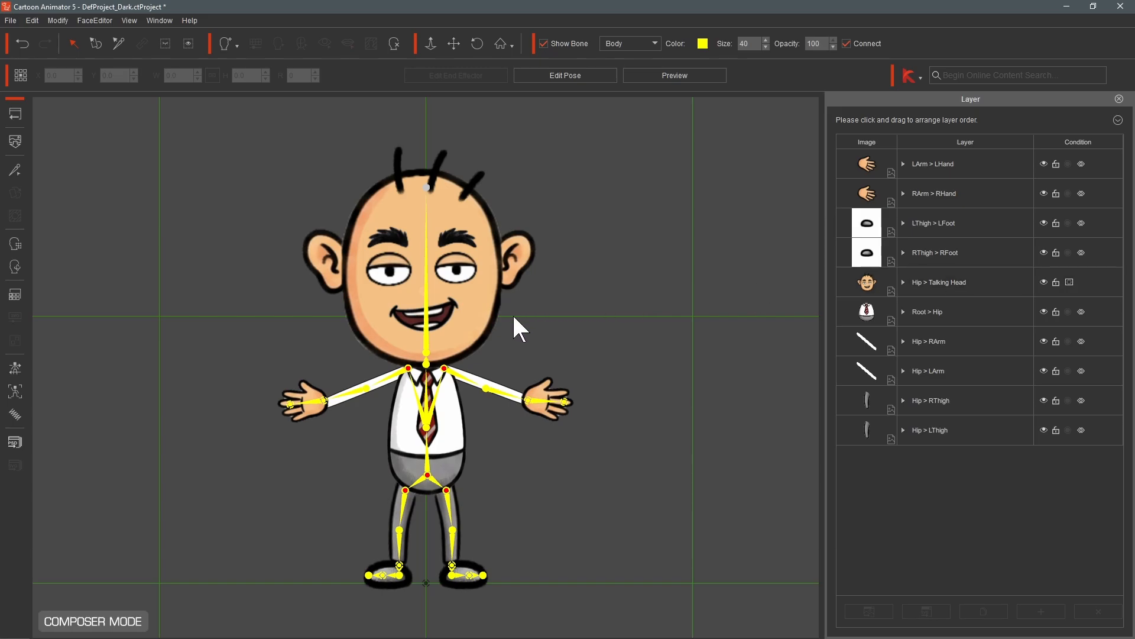
pyautogui.doubleClick(448, 314)
pyautogui.doubleClick(450, 316)
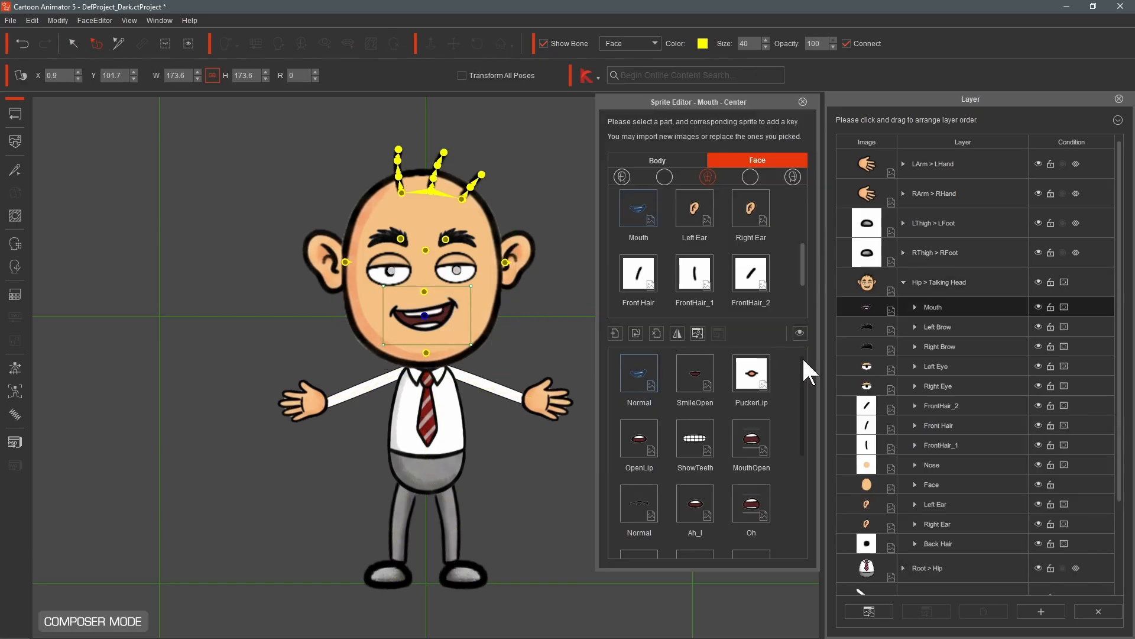
pyautogui.scroll(-2, 803, 391)
pyautogui.moveTo(805, 400); pyautogui.dragTo(775, 250)
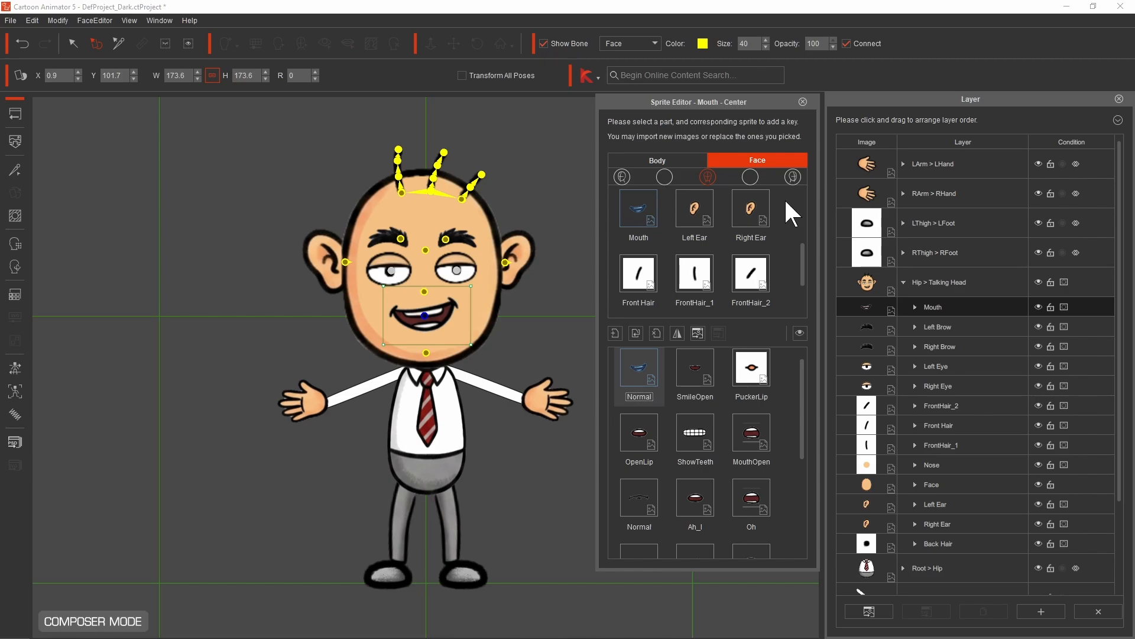
pyautogui.click(802, 102)
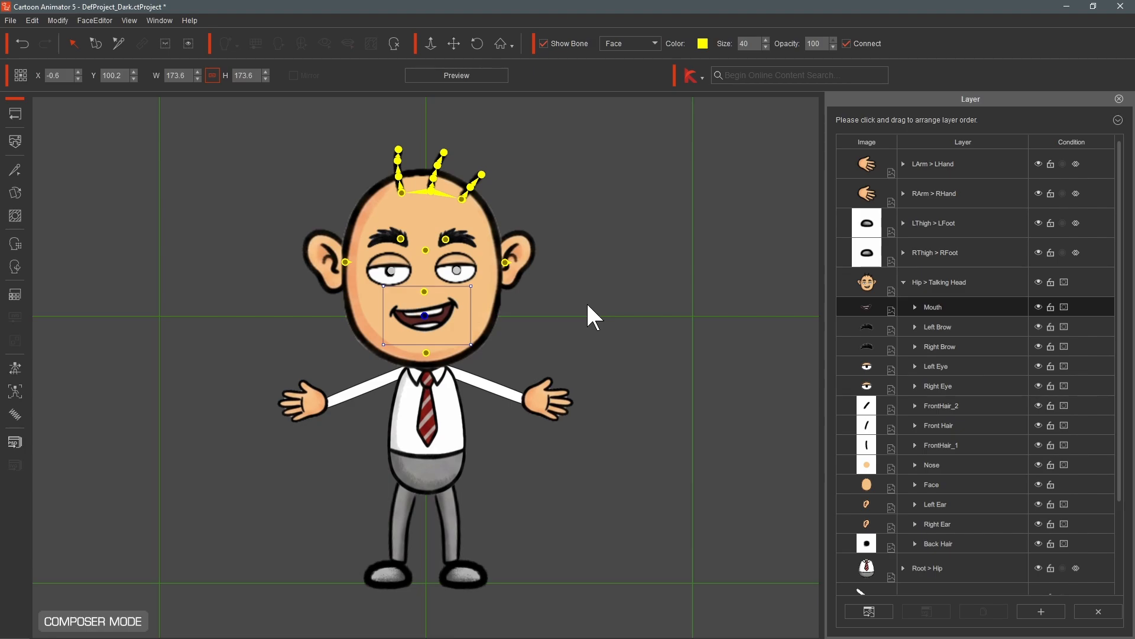
pyautogui.click(588, 305)
pyautogui.click(457, 326)
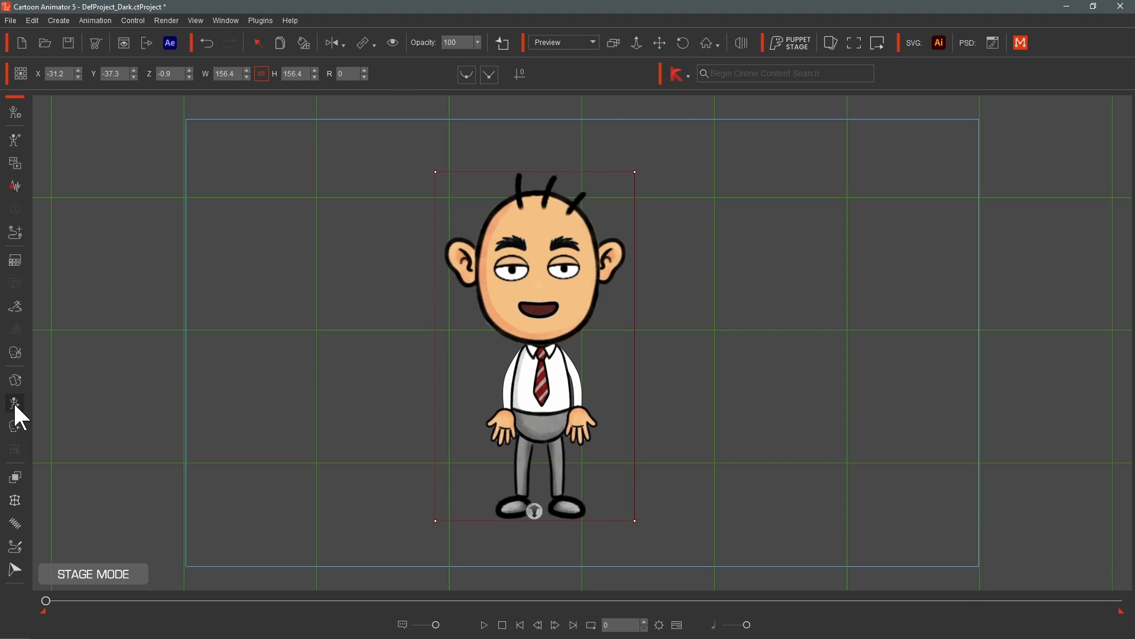
# Step: Open the 2D Motion Key Editor and raise the character's right arm outward, with the forearm bone rotated to 29 degrees
pyautogui.click(14, 402)
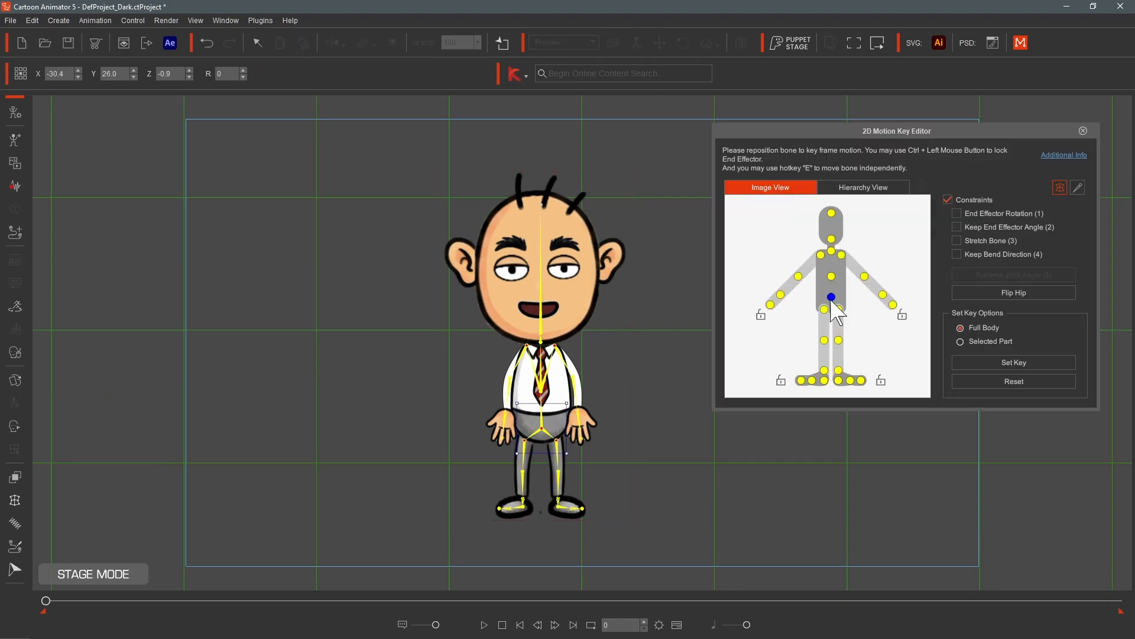
pyautogui.click(526, 393)
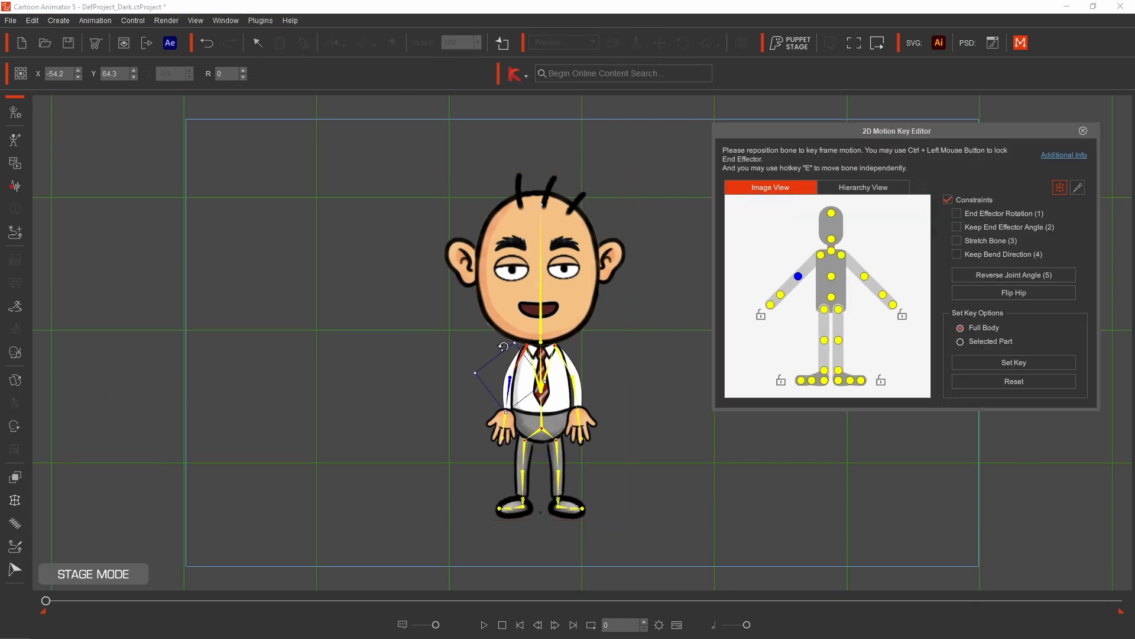
pyautogui.moveTo(511, 340); pyautogui.dragTo(485, 345)
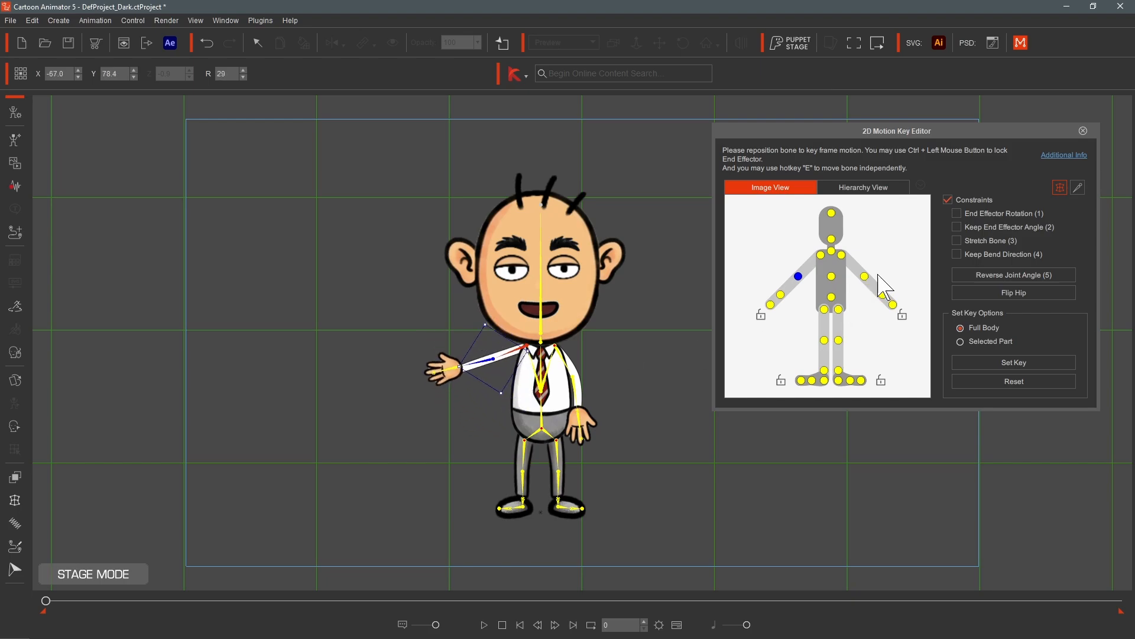
# Step: Raise the character's left arm outward by rotating its shoulder bone to 313 and its forearm bone to 334, then close the motion key editor
pyautogui.click(841, 256)
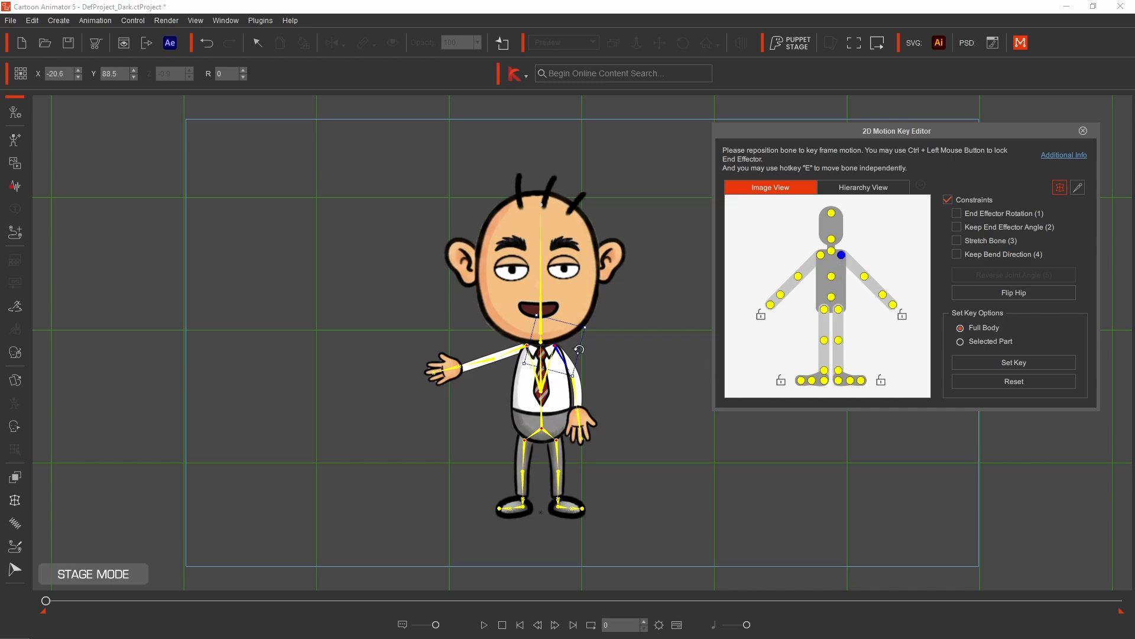
pyautogui.moveTo(593, 323); pyautogui.dragTo(580, 243)
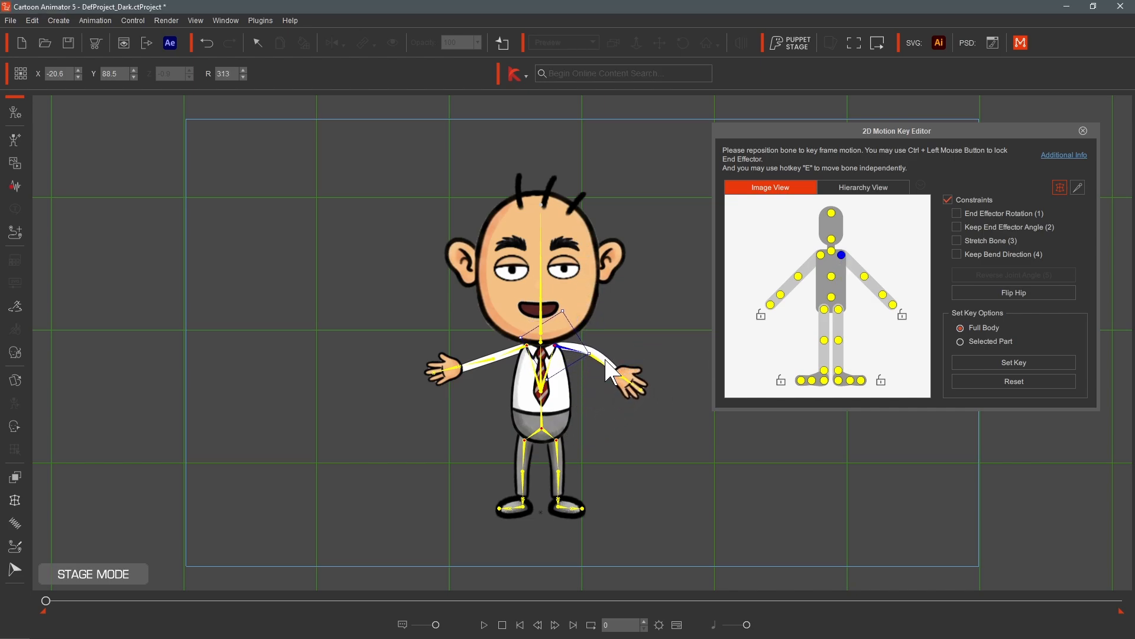
pyautogui.click(865, 276)
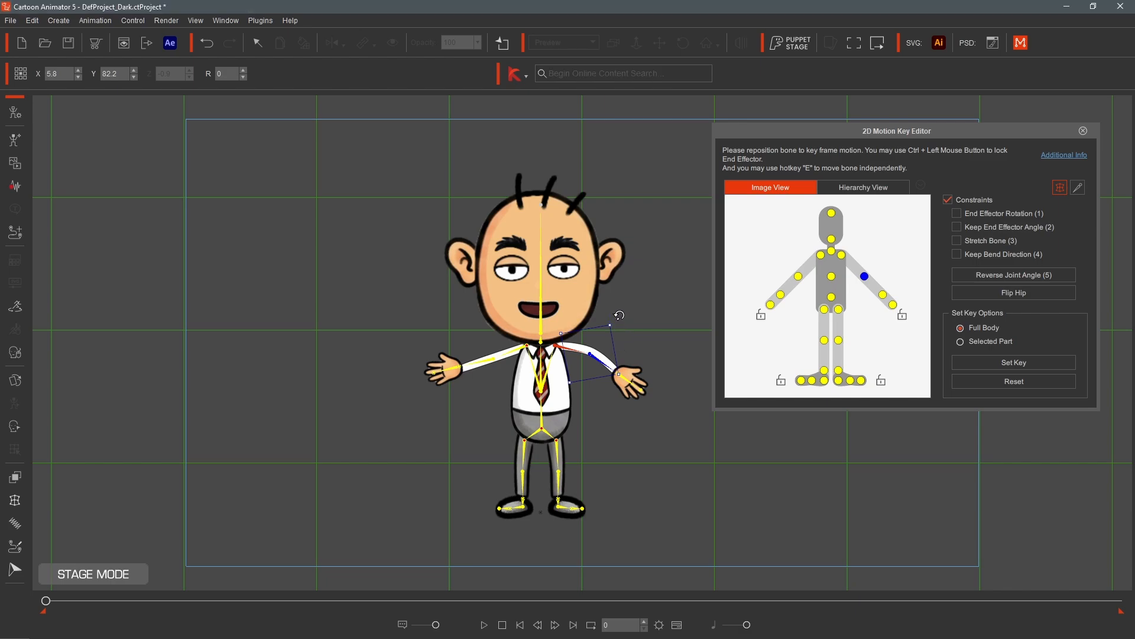
pyautogui.moveTo(619, 316); pyautogui.dragTo(614, 256)
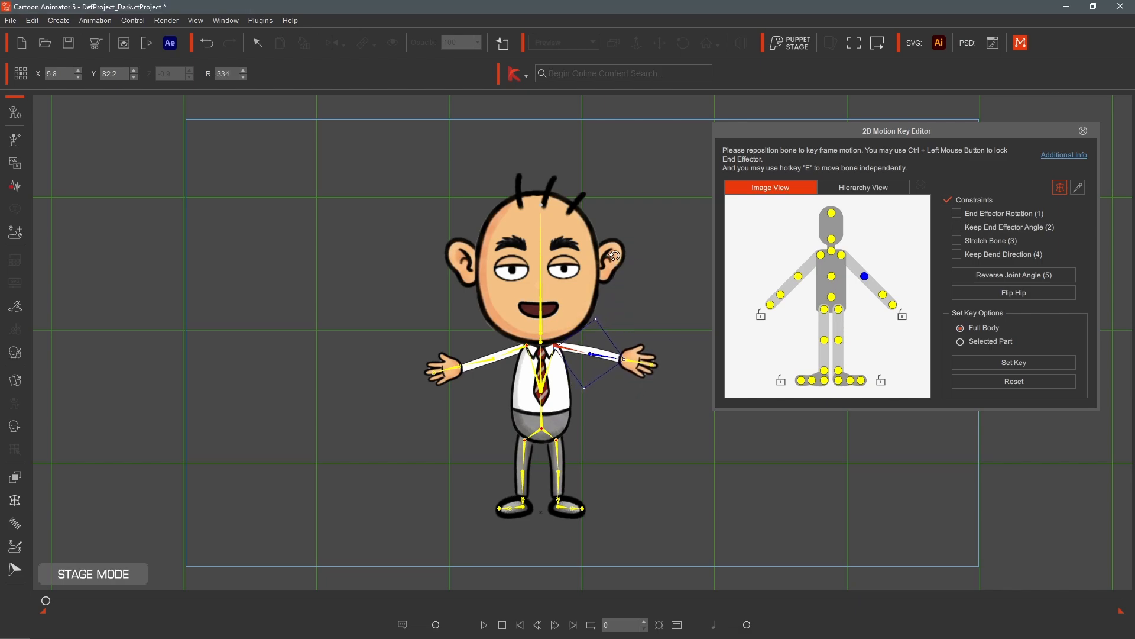
pyautogui.click(1084, 131)
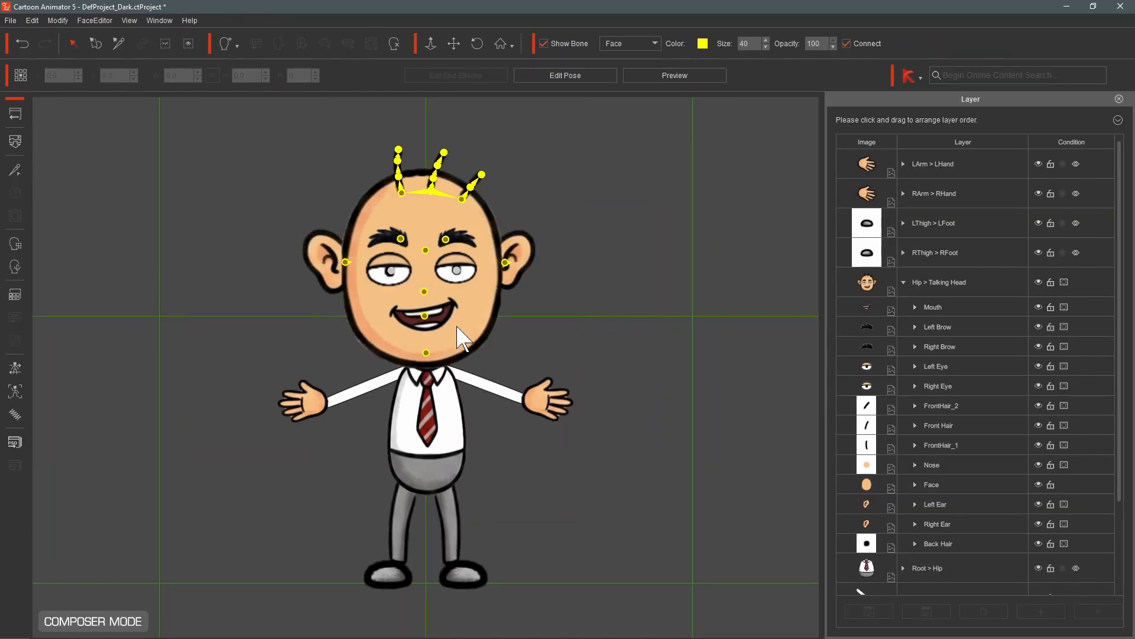
# Step: Select the character's head in composer mode, play the All face motion in Calibration, and stop it
pyautogui.click(449, 342)
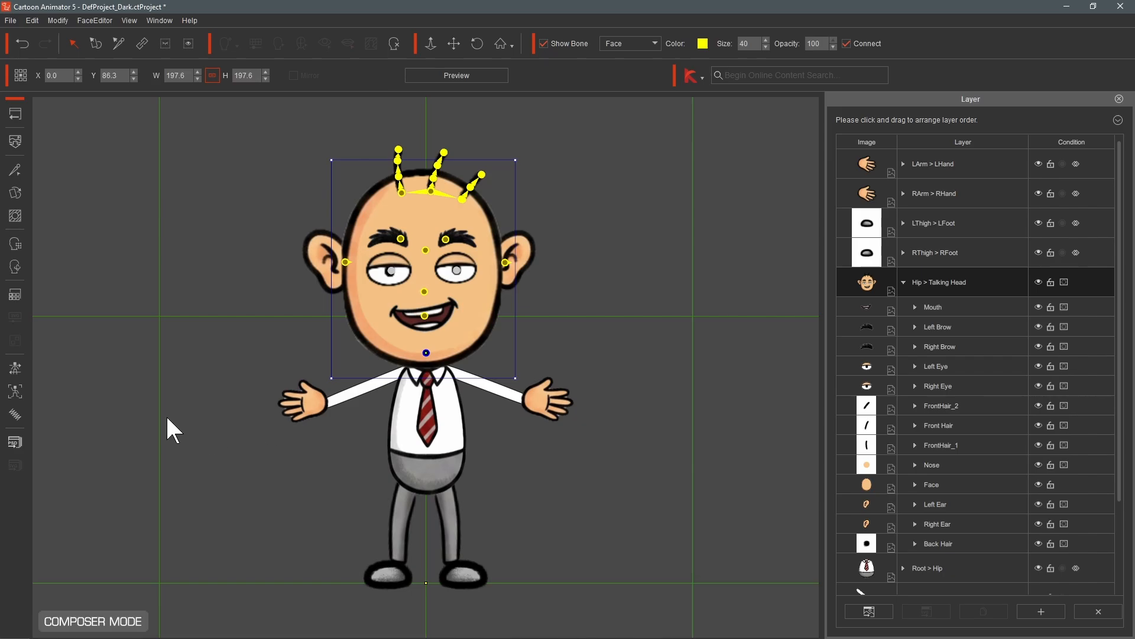
pyautogui.click(14, 369)
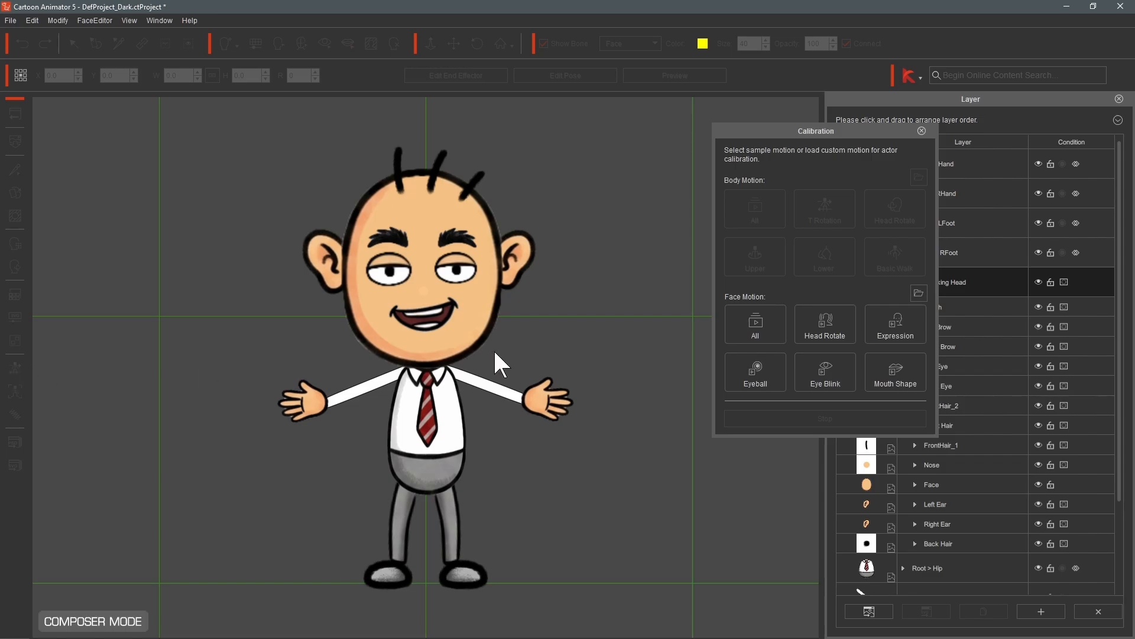
pyautogui.click(769, 326)
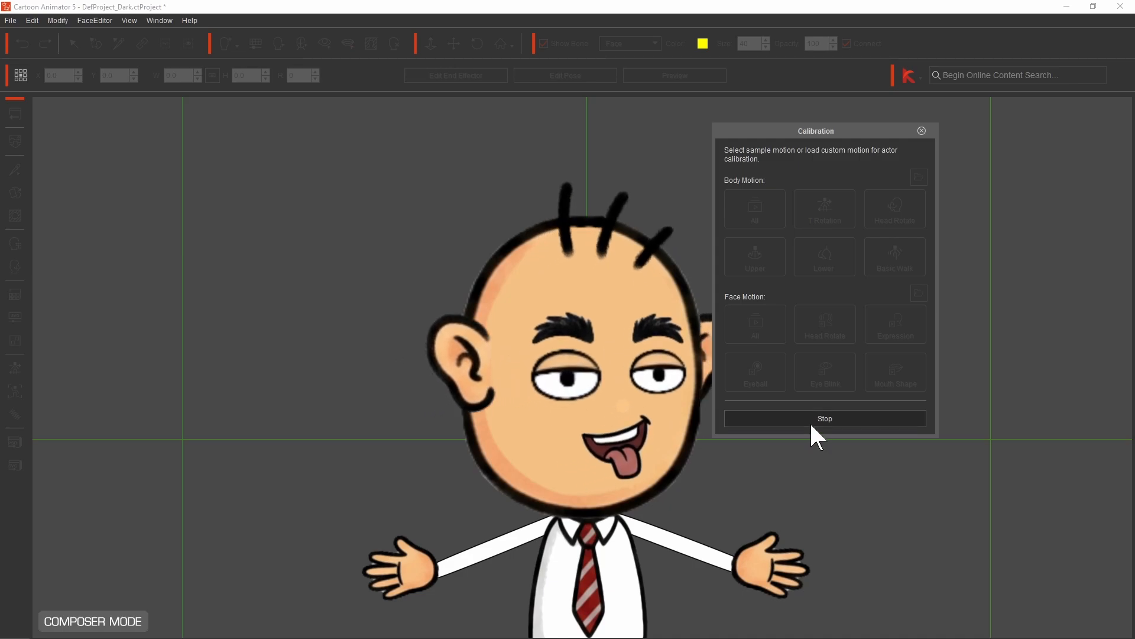
pyautogui.click(818, 420)
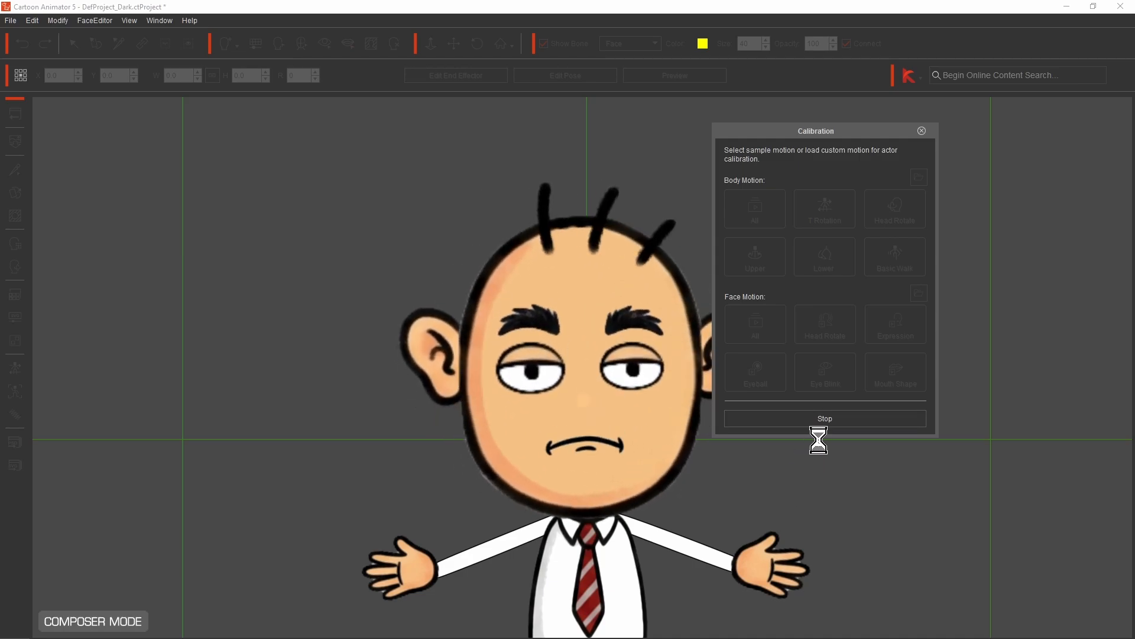
# Step: Preview the Expression and Eyeball face motions in the Calibration dialog
pyautogui.click(11, 367)
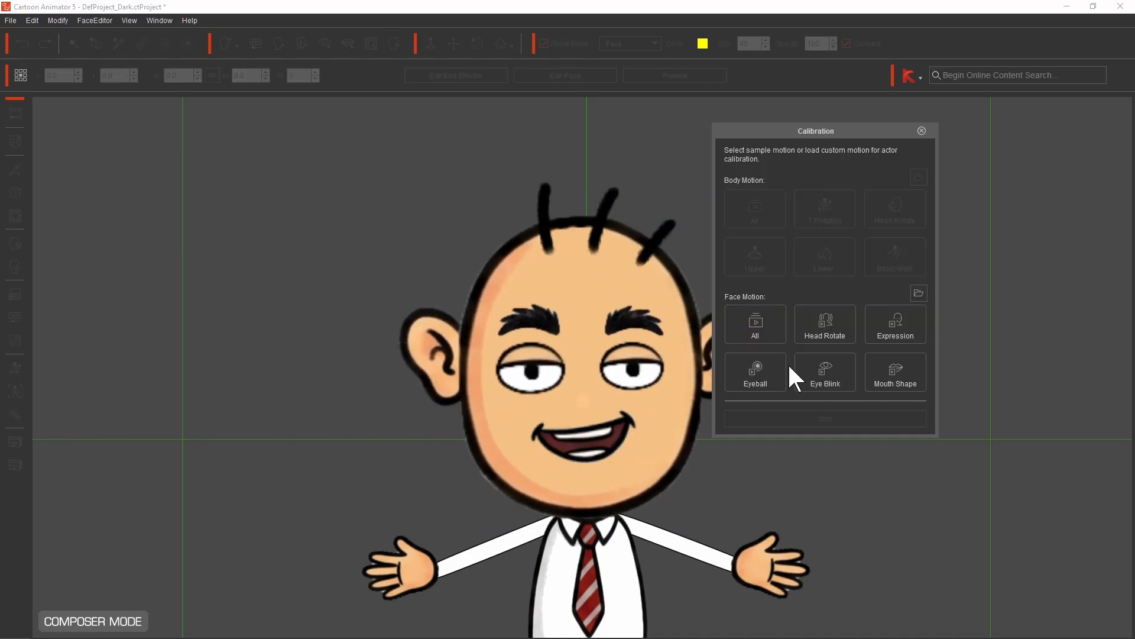
pyautogui.click(903, 331)
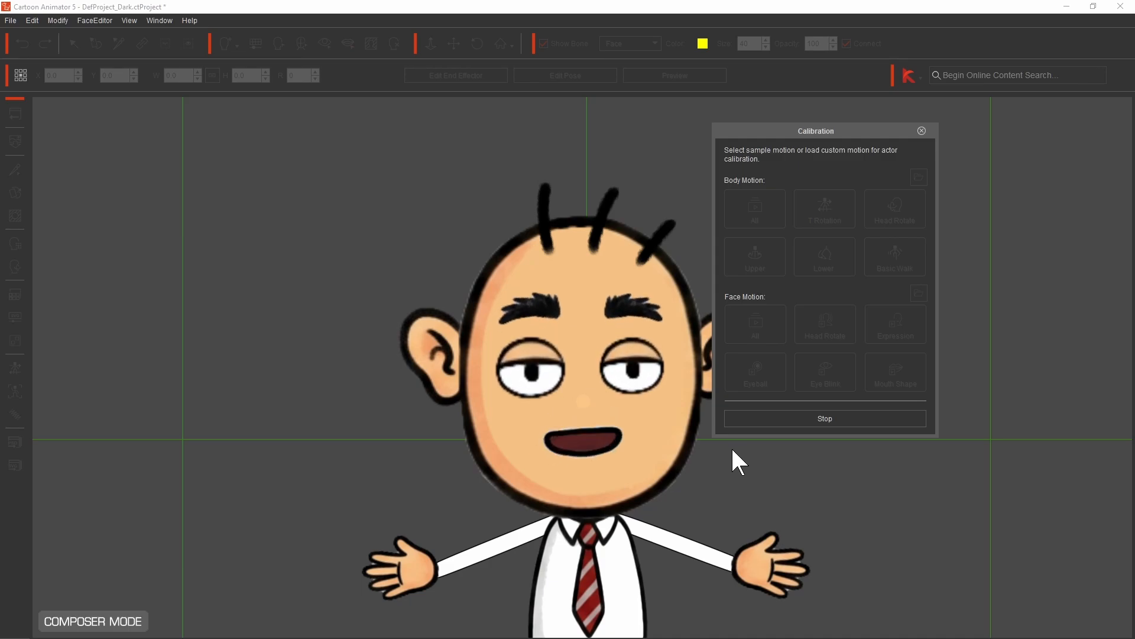
pyautogui.click(762, 373)
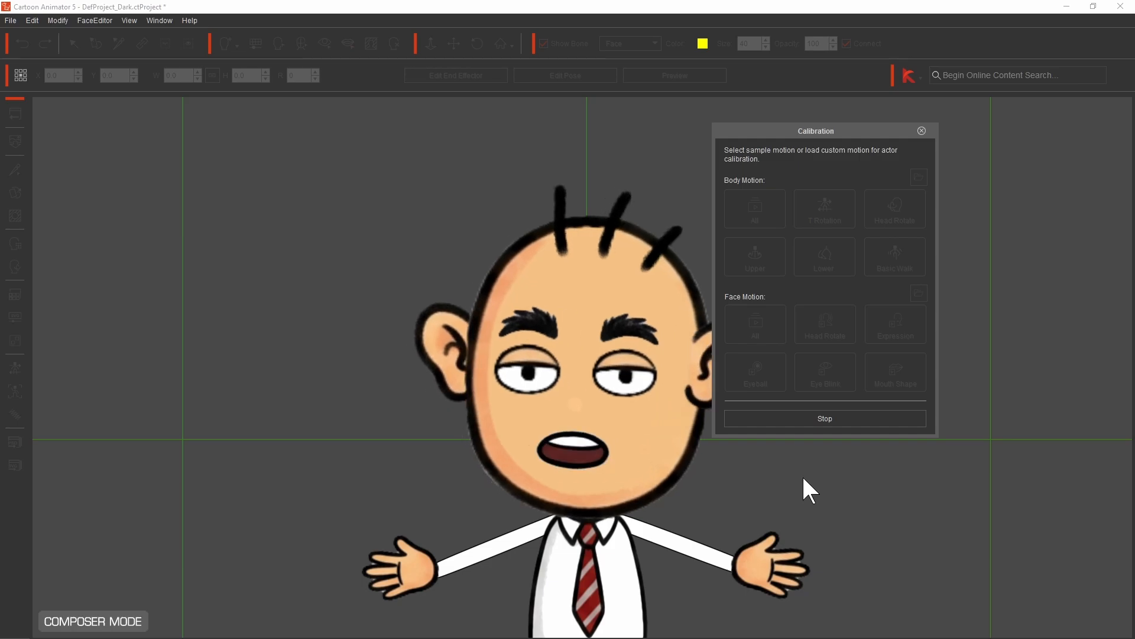
# Step: Preview the Eye Blink and Mouth Shape face motions, then close the Calibration dialog
pyautogui.click(832, 368)
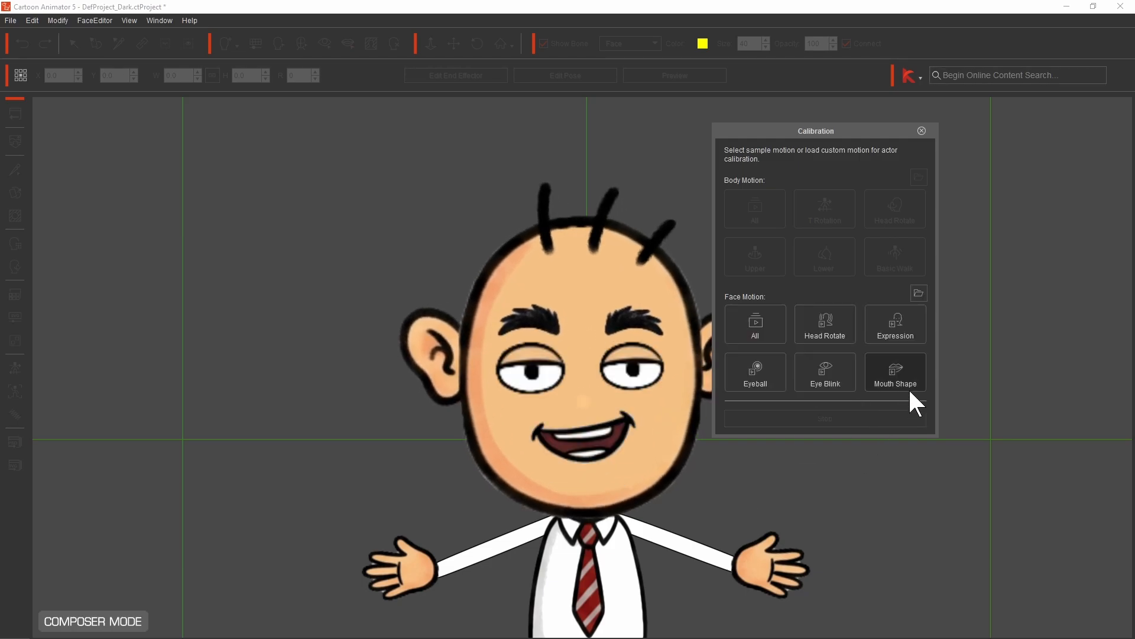
pyautogui.click(906, 386)
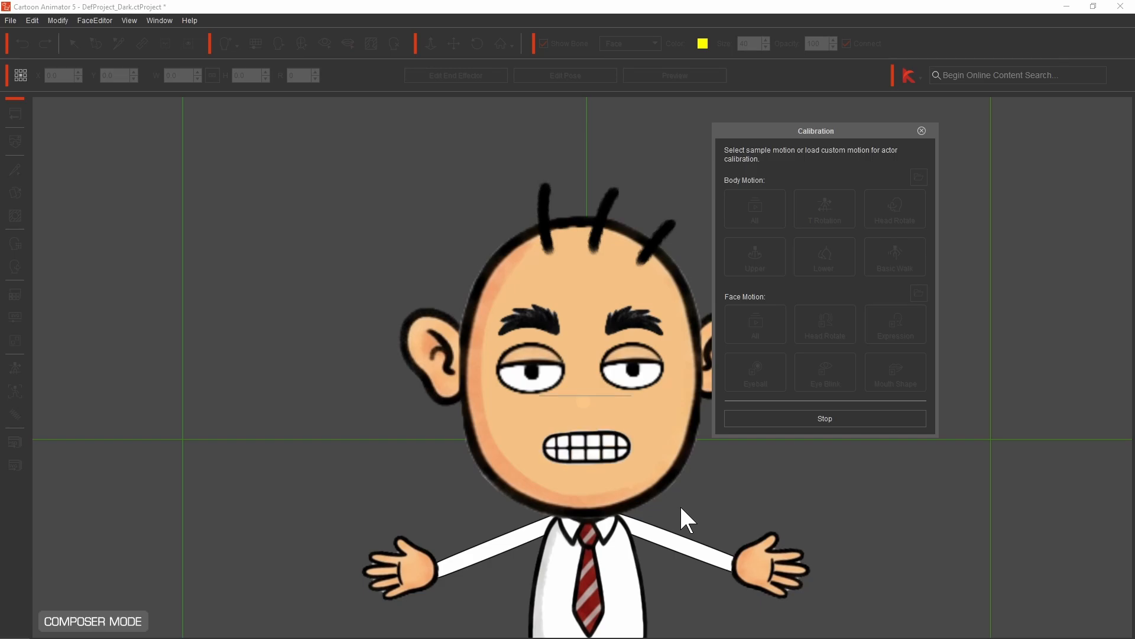
pyautogui.click(922, 131)
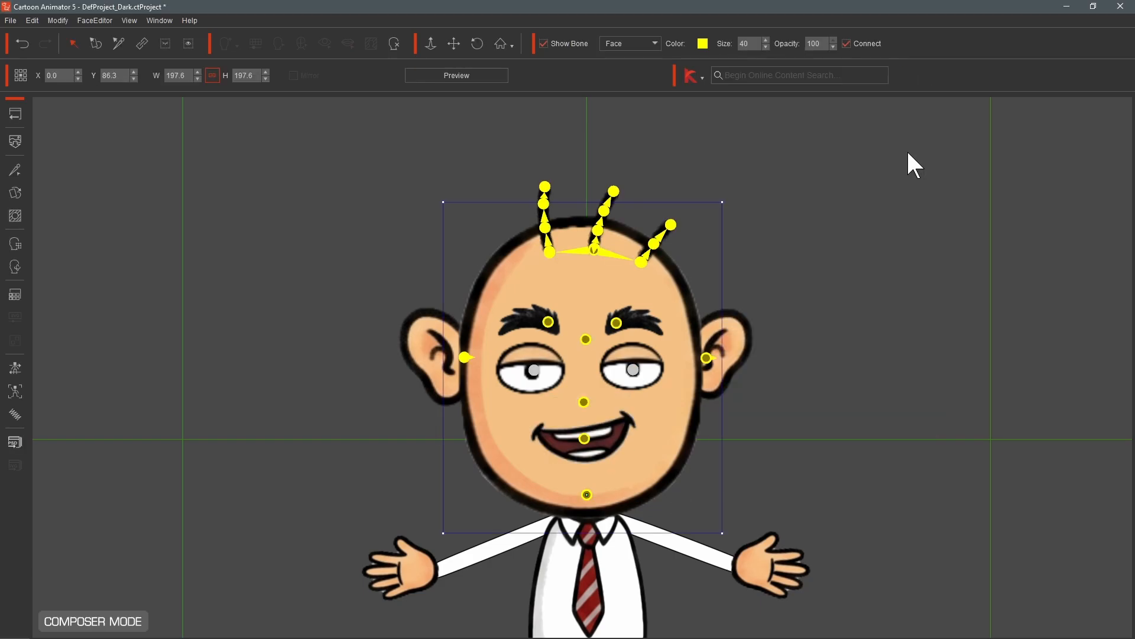
# Step: Return to stage mode, open the Face Key Editor, and try several 01-Happy expression templates, ending with Happy_2
pyautogui.click(15, 114)
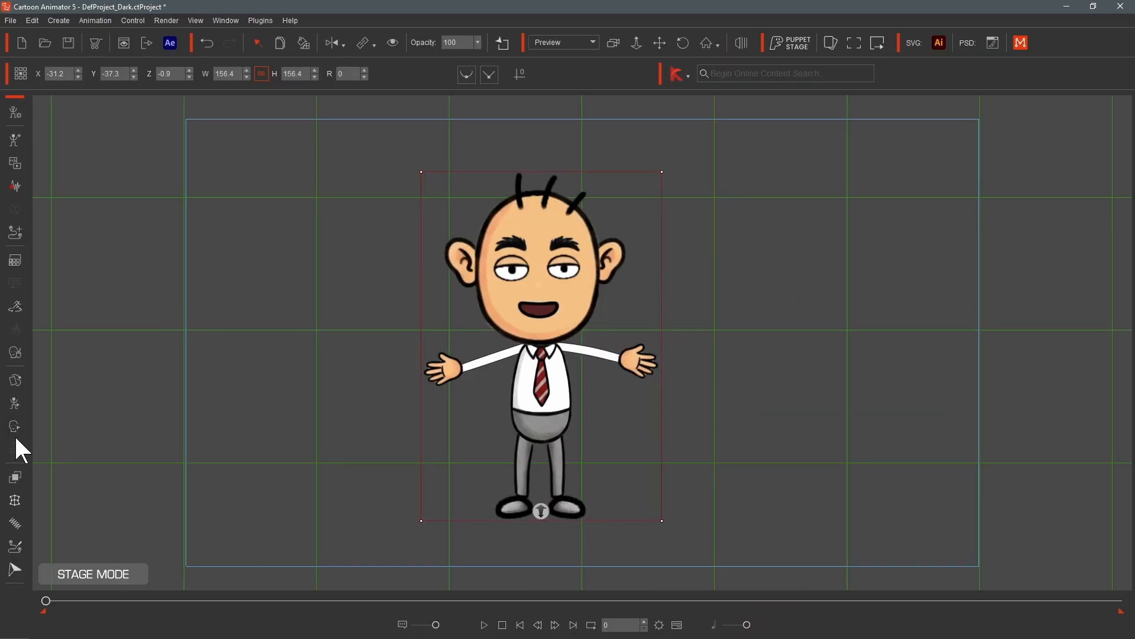
pyautogui.click(16, 438)
pyautogui.click(809, 154)
pyautogui.click(801, 234)
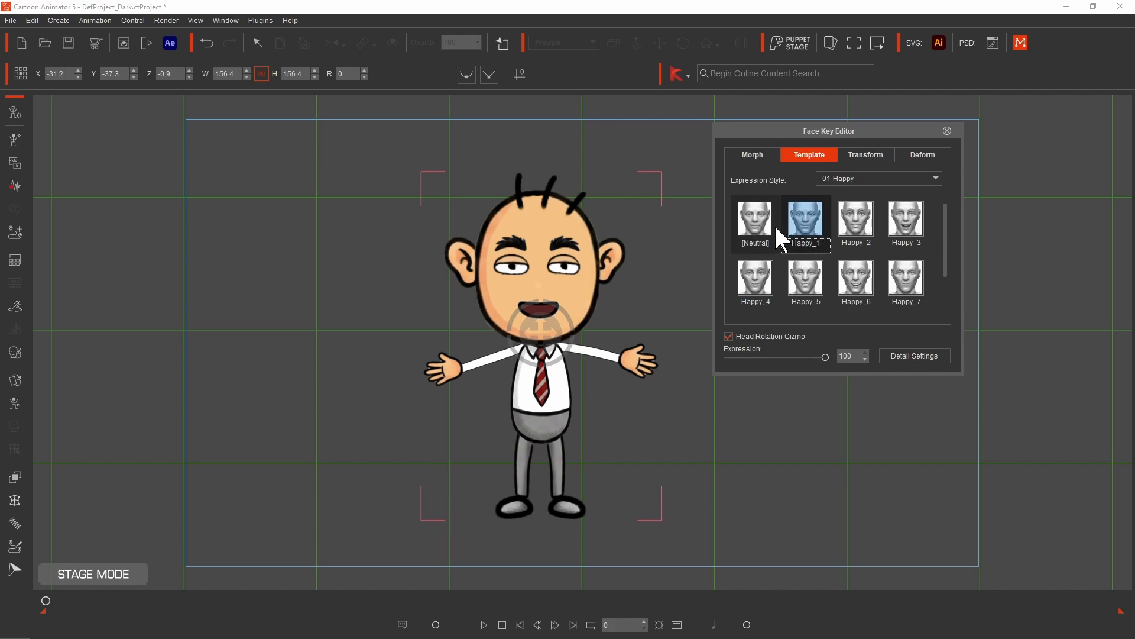
pyautogui.click(755, 277)
pyautogui.click(806, 276)
pyautogui.click(907, 277)
pyautogui.click(856, 220)
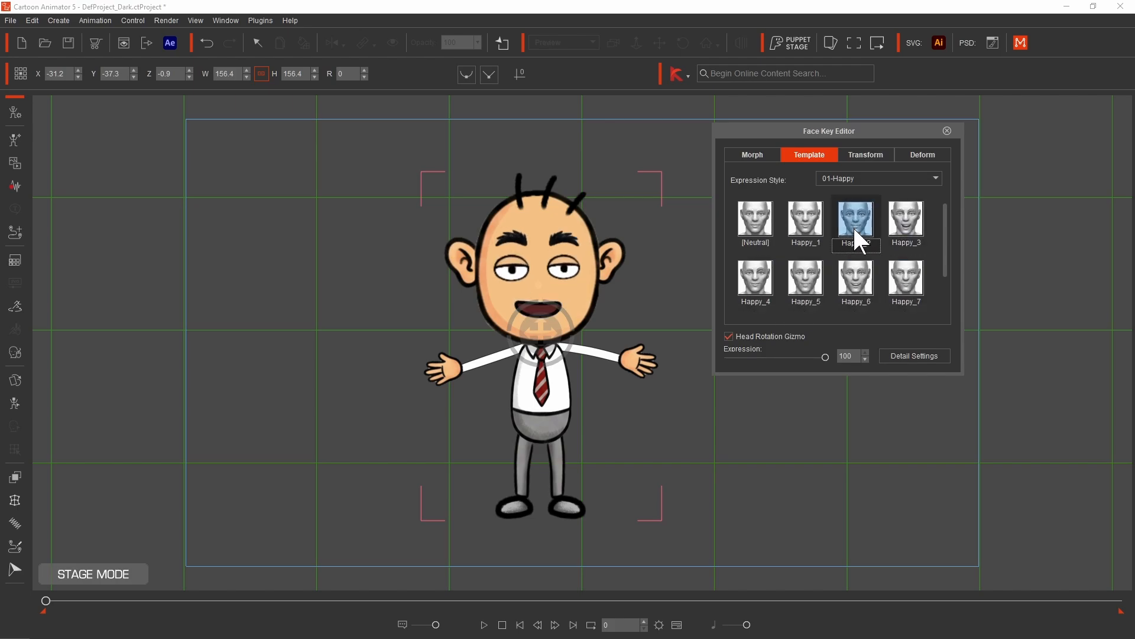
# Step: Try shifting the mouth and eyebrow sprites in the face transform settings, reset all sprites, and close the Face Key Editor
pyautogui.click(866, 154)
pyautogui.click(826, 261)
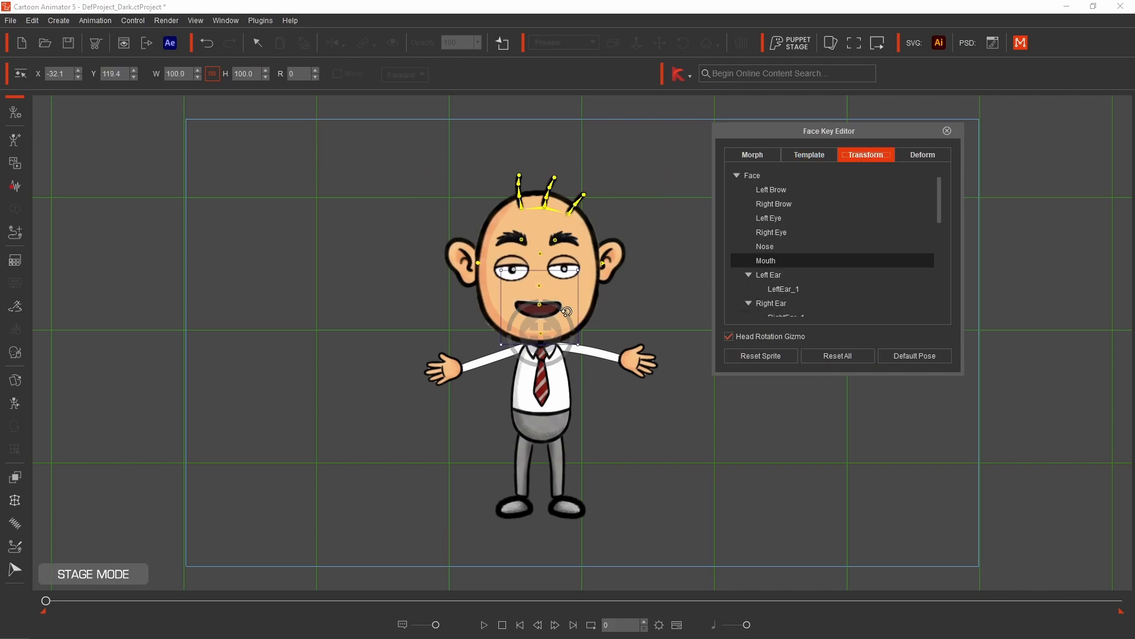
pyautogui.moveTo(566, 312)
pyautogui.mouseDown()
pyautogui.moveTo(608, 304)
pyautogui.moveTo(477, 338)
pyautogui.moveTo(436, 310)
pyautogui.moveTo(429, 217)
pyautogui.moveTo(452, 281)
pyautogui.moveTo(647, 250)
pyautogui.moveTo(613, 298)
pyautogui.moveTo(633, 287)
pyautogui.moveTo(633, 325)
pyautogui.moveTo(621, 299)
pyautogui.moveTo(546, 306)
pyautogui.mouseUp()
pyautogui.click(784, 245)
pyautogui.click(796, 204)
pyautogui.moveTo(517, 235); pyautogui.dragTo(566, 227)
pyautogui.click(779, 190)
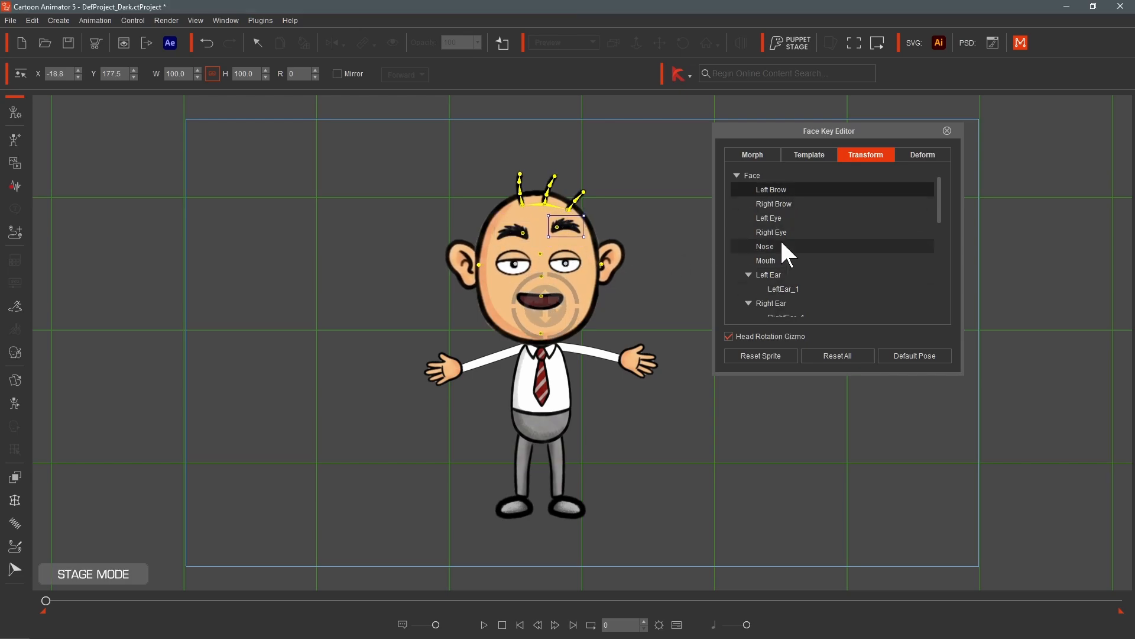
pyautogui.click(840, 355)
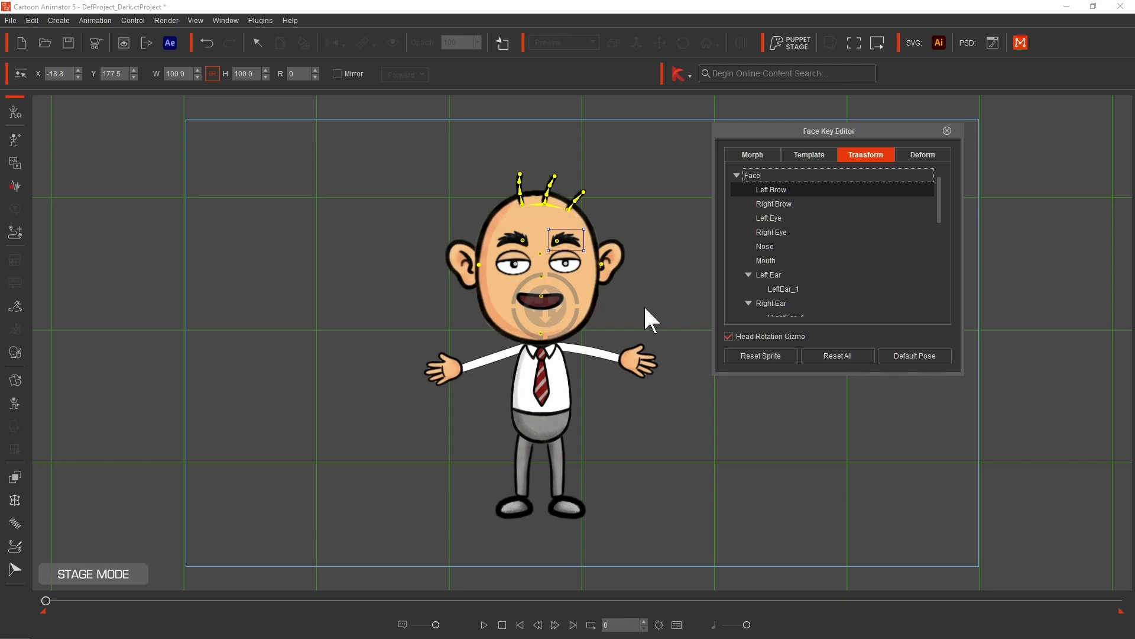
pyautogui.click(947, 131)
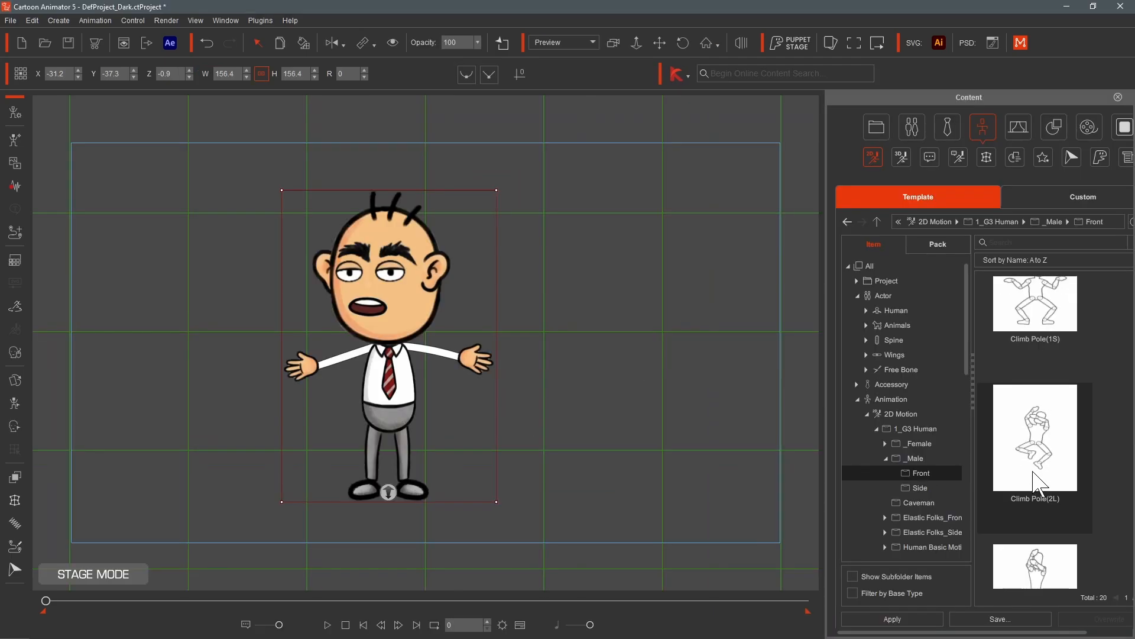
# Step: Apply the Idle_Stand motion from the G3 Human male Front folder to the character and preview it
pyautogui.scroll(-2, 1039, 485)
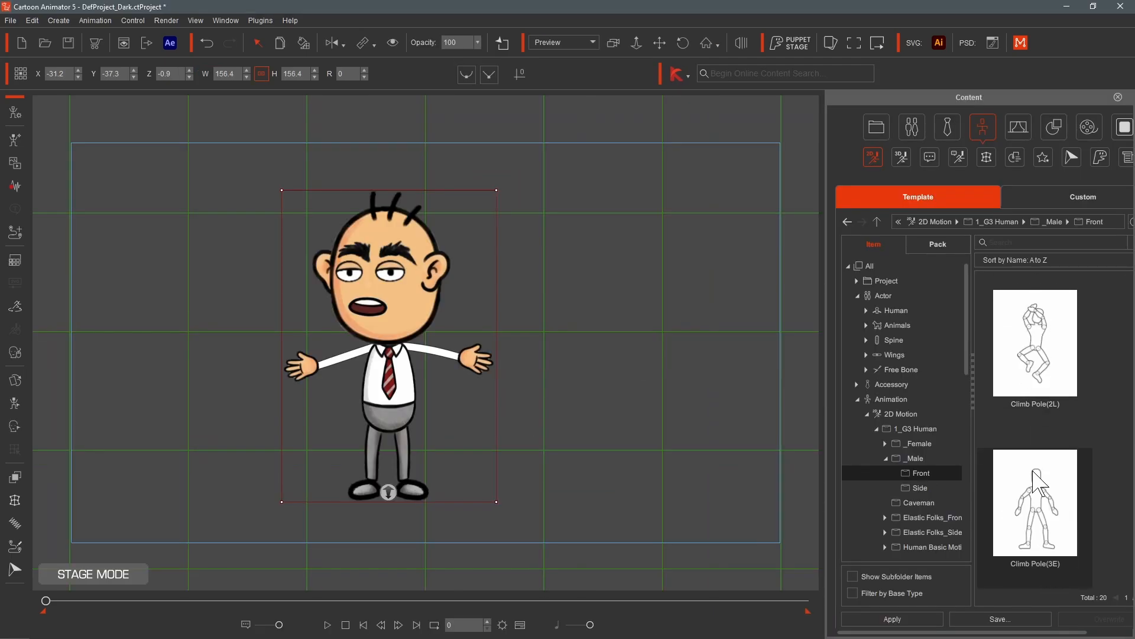
pyautogui.moveTo(1039, 485); pyautogui.dragTo(394, 305)
pyautogui.press('space')
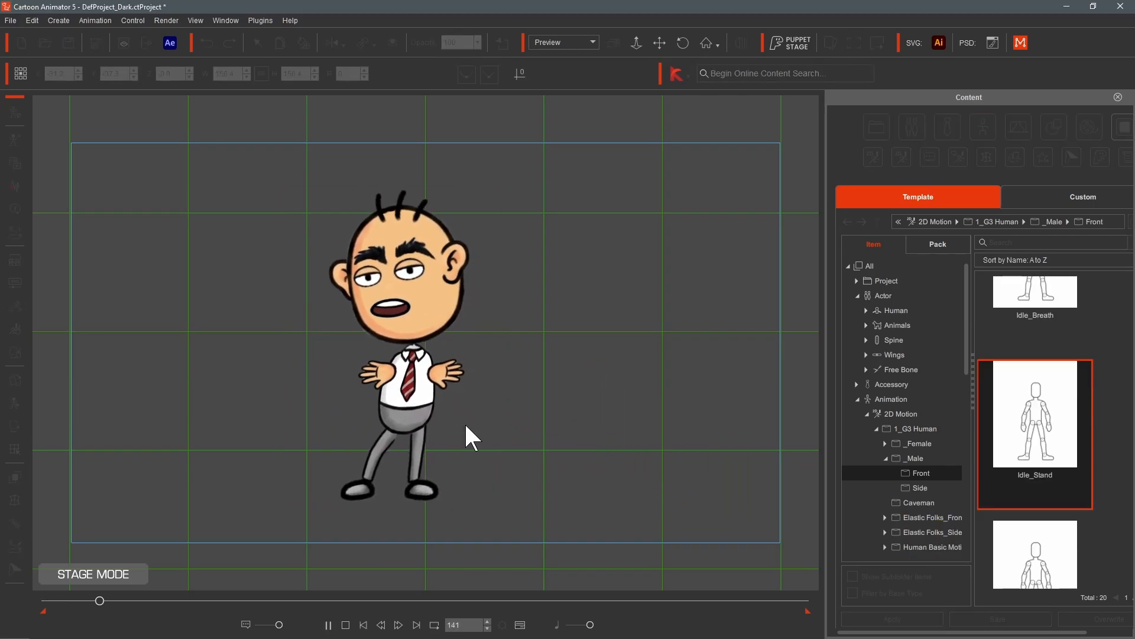
pyautogui.press('space')
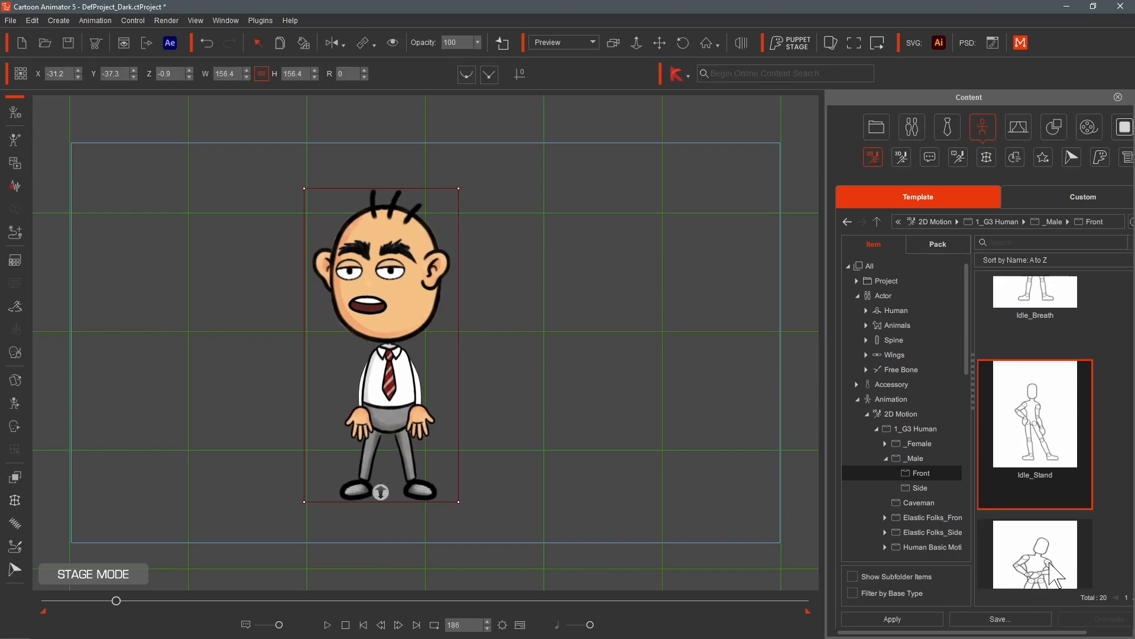
# Step: Apply the Male_F_Helpless face motion from the content library's "male" search results to the character's head
pyautogui.scroll(-1, 1013, 559)
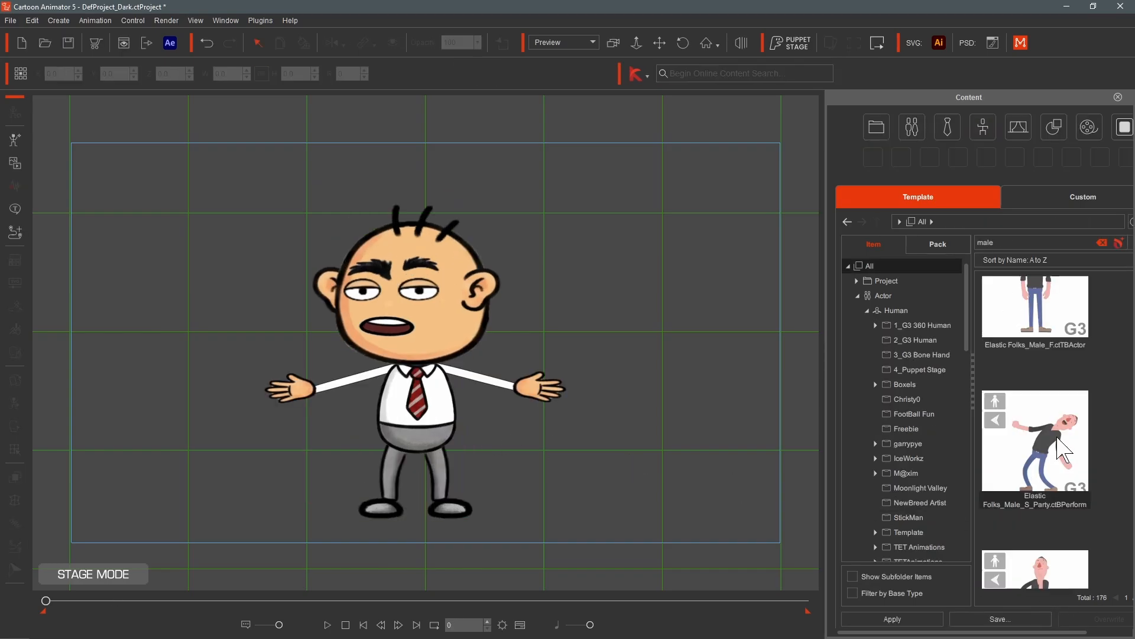
pyautogui.scroll(-4, 1062, 450)
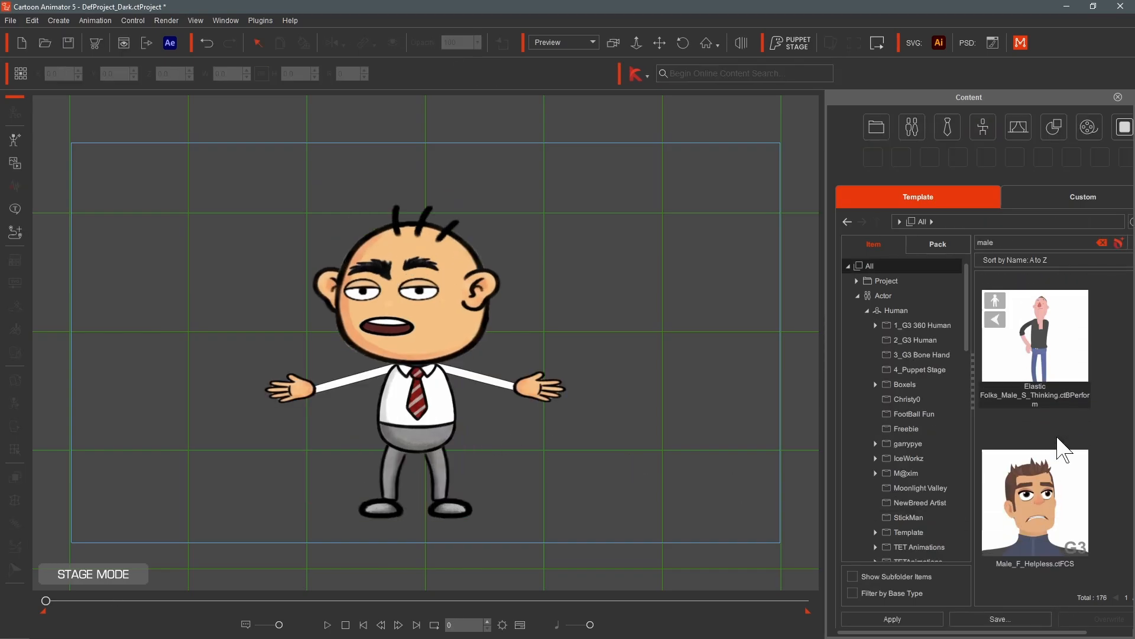
pyautogui.scroll(-1, 1063, 450)
pyautogui.moveTo(1038, 404); pyautogui.dragTo(425, 304)
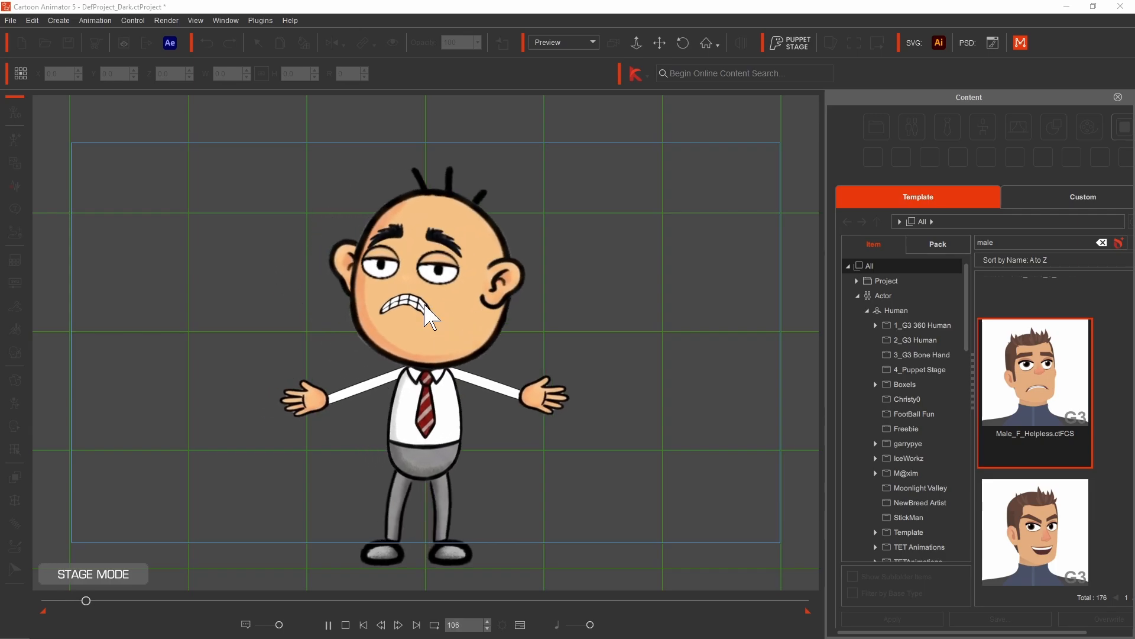
# Step: Open the character in composer mode and set the Mouth layer's mesh density to 9 in the Bone Editor with the wireframe shown
pyautogui.click(476, 343)
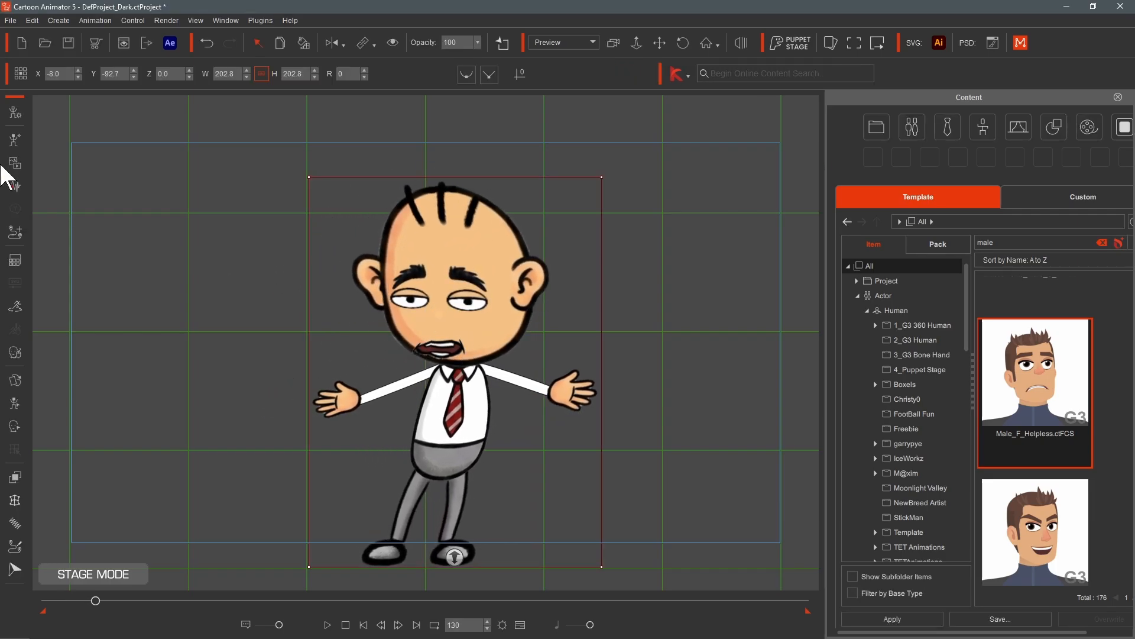
pyautogui.doubleClick(468, 341)
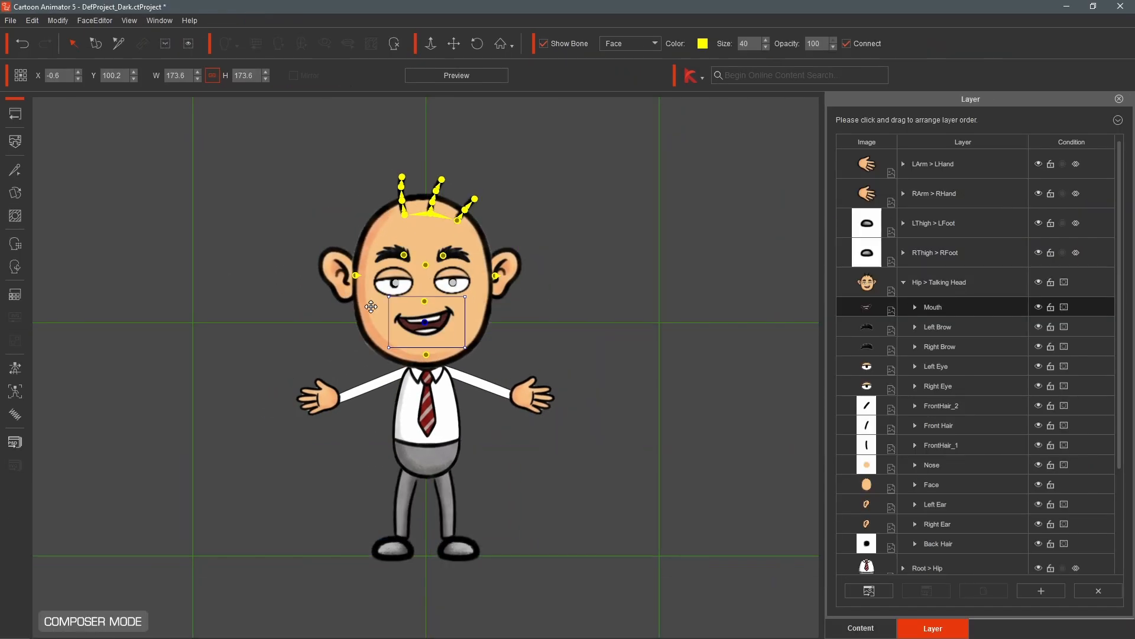
pyautogui.click(18, 171)
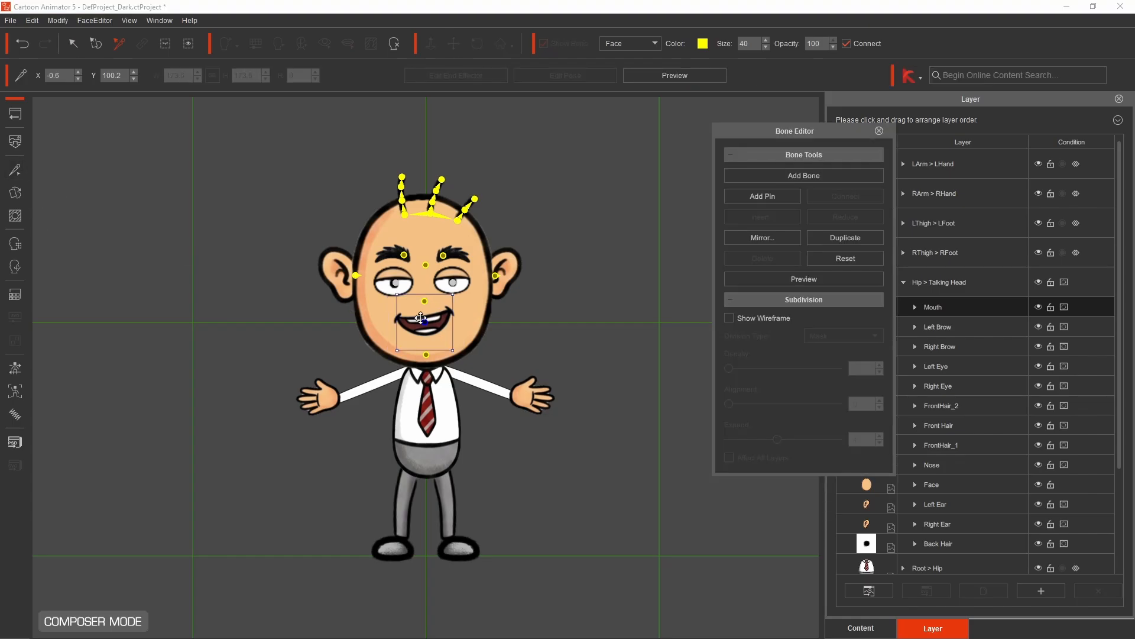
pyautogui.click(730, 318)
pyautogui.moveTo(728, 368); pyautogui.dragTo(862, 369)
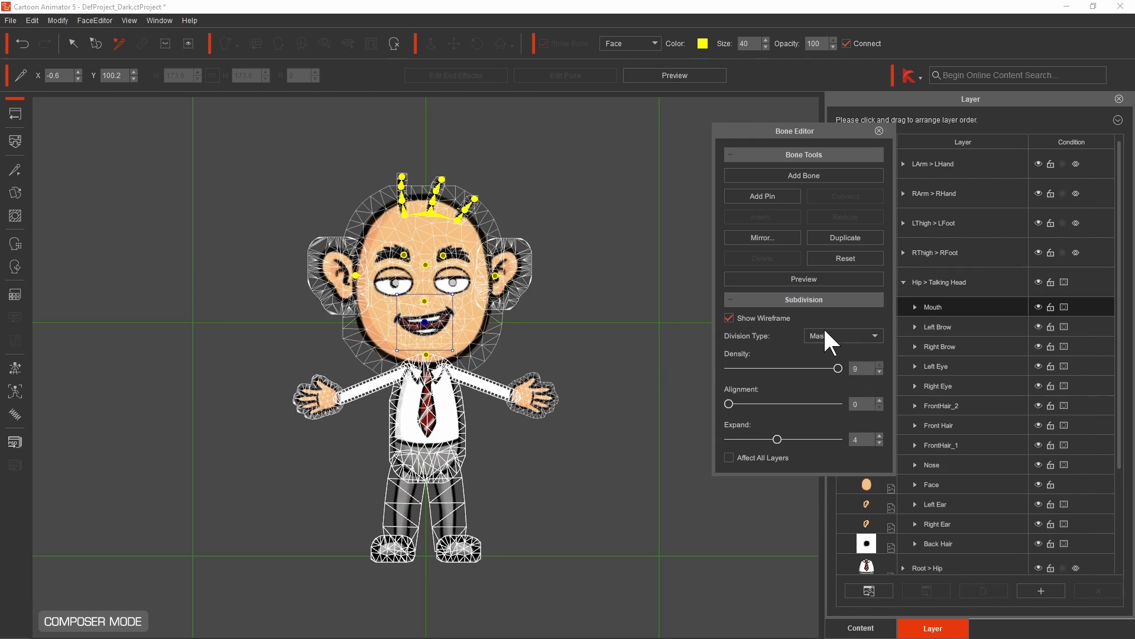
pyautogui.click(879, 131)
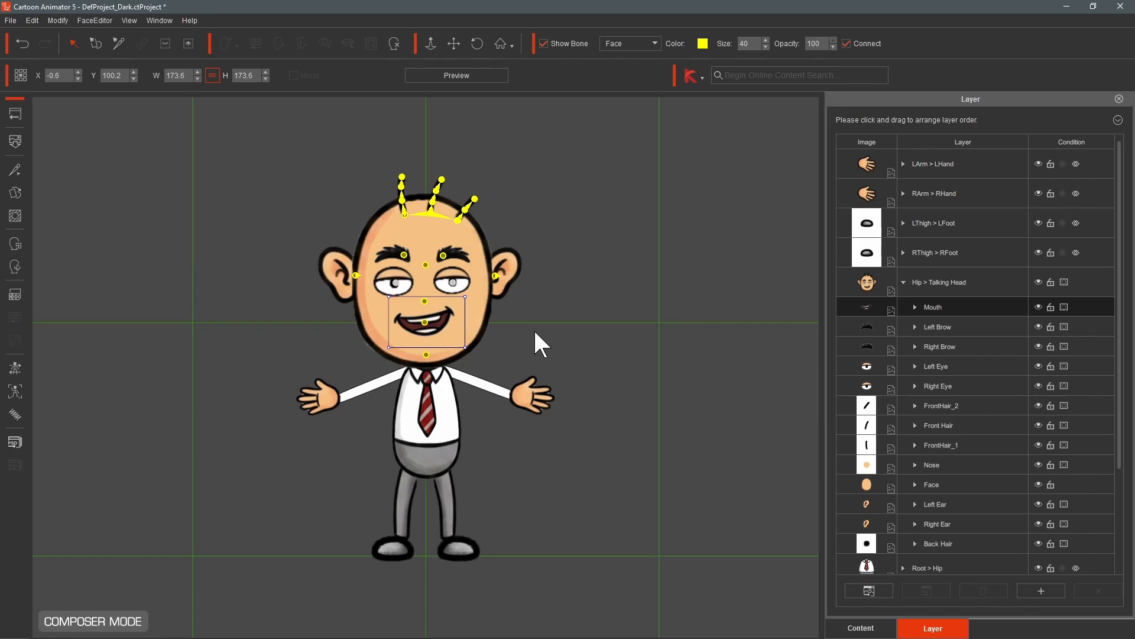
# Step: Return to stage mode, rewind to frame 0, and play the character's animation to check the mouth, stopping around frame 210
pyautogui.click(15, 114)
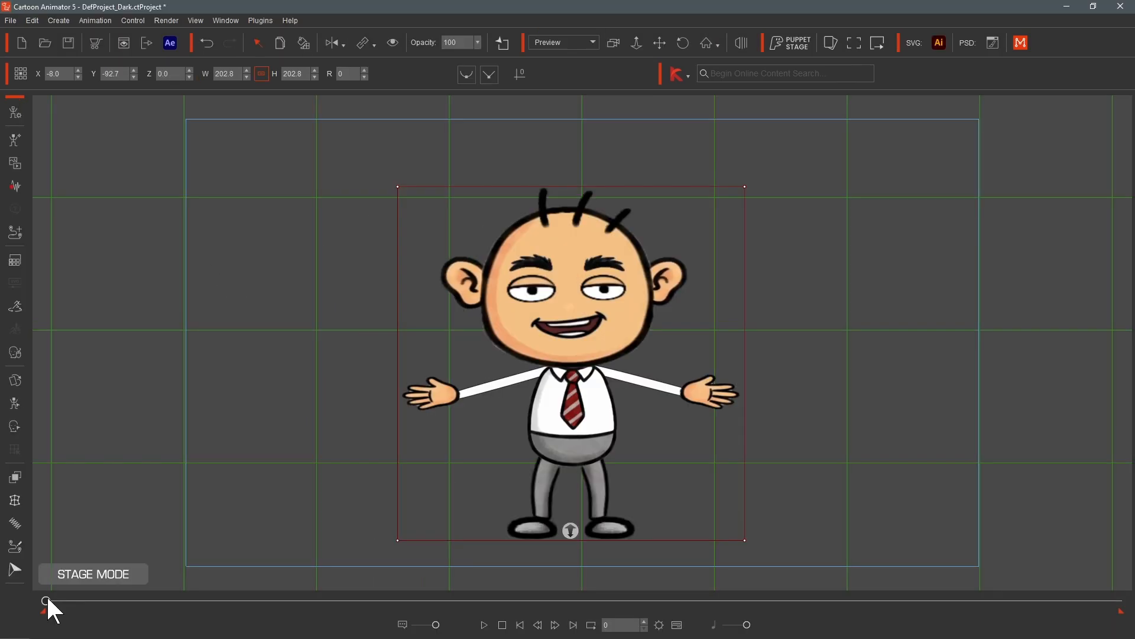
pyautogui.moveTo(49, 600)
pyautogui.mouseDown()
pyautogui.moveTo(152, 601)
pyautogui.moveTo(46, 601)
pyautogui.mouseUp()
pyautogui.press('space')
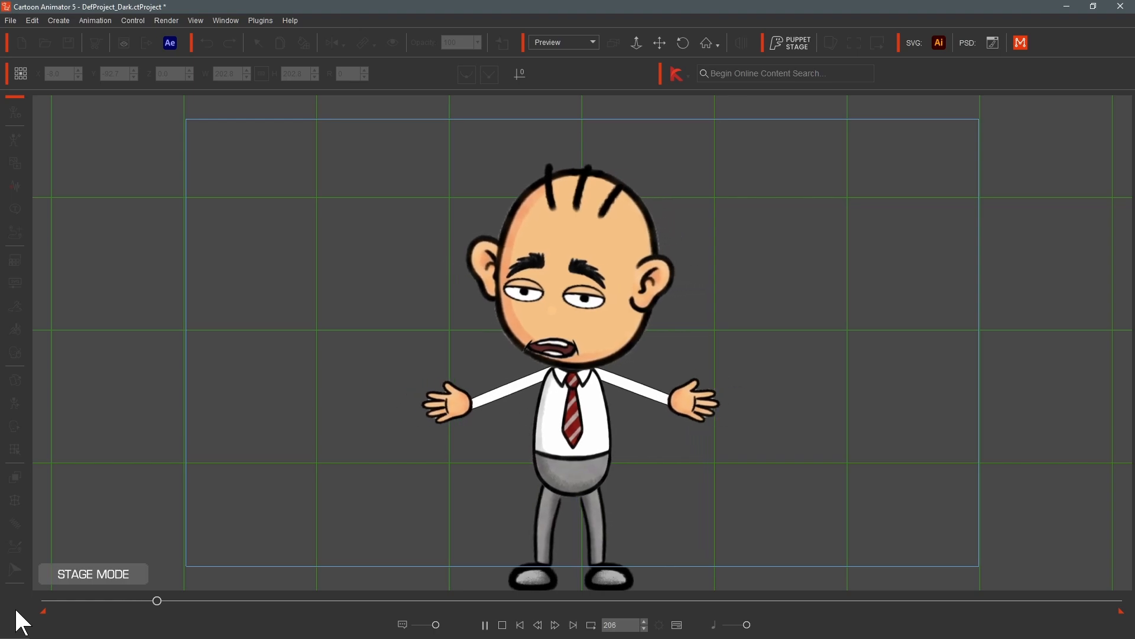
pyautogui.press('space')
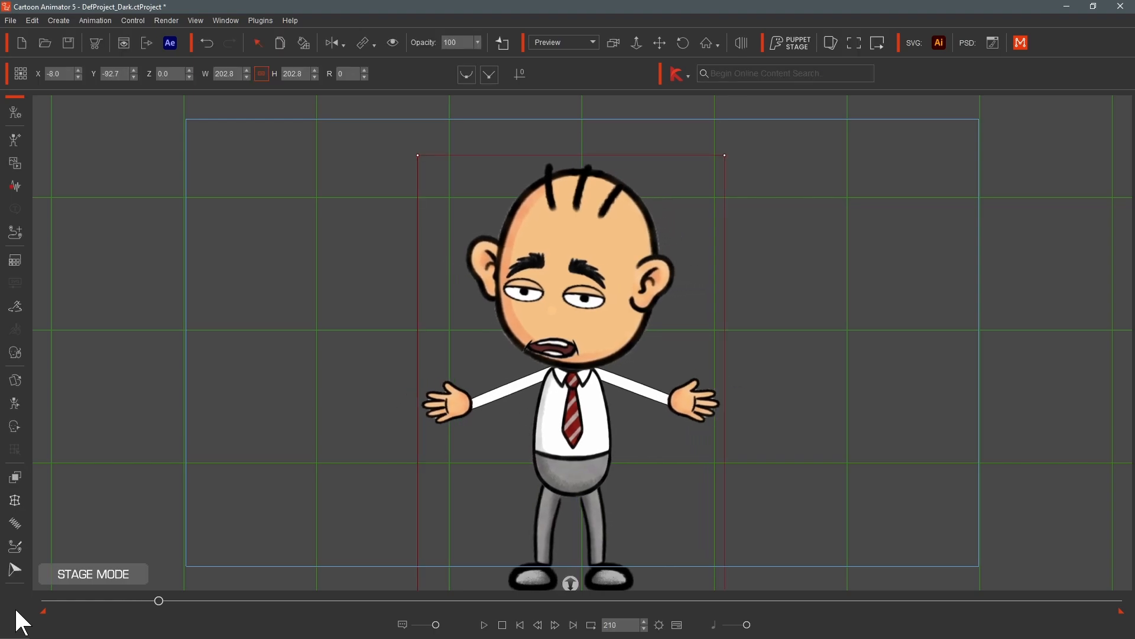